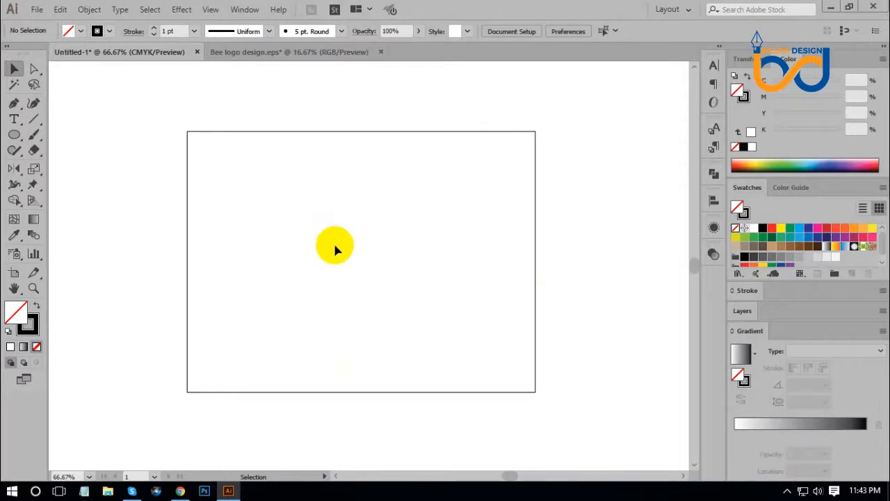
# - Copy the orange Webneel bee logo image from the Bee logo search results in Chrome and paste it into Illustrator's blank Untitled-1 document
pyautogui.hotkey('ctrl', '1')
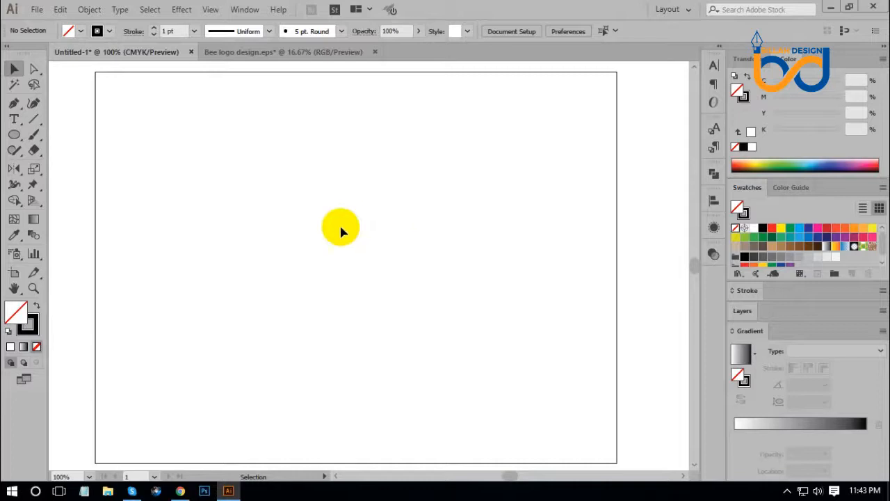
pyautogui.click(182, 491)
pyautogui.click(442, 10)
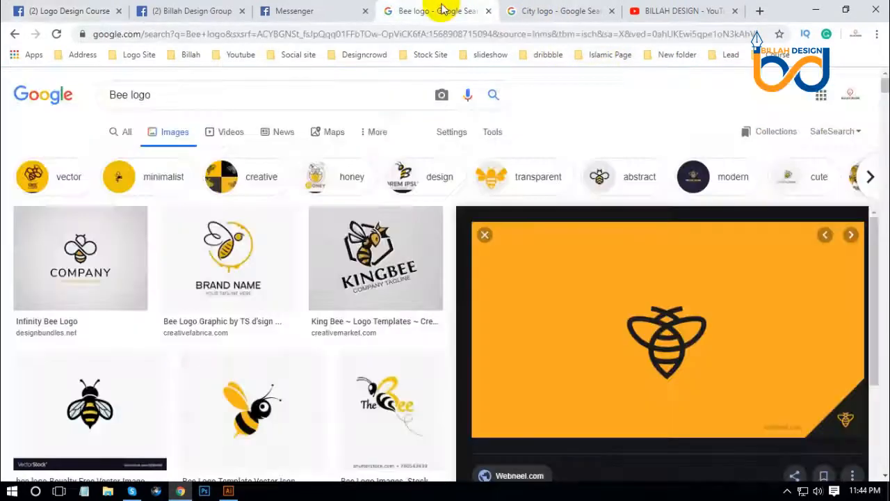
pyautogui.scroll(-1, 487, 222)
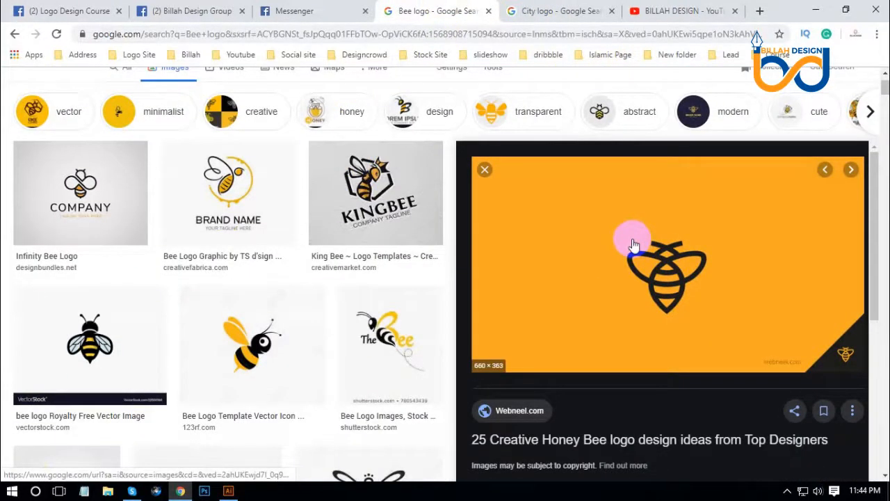
pyautogui.rightClick(633, 244)
pyautogui.click(670, 388)
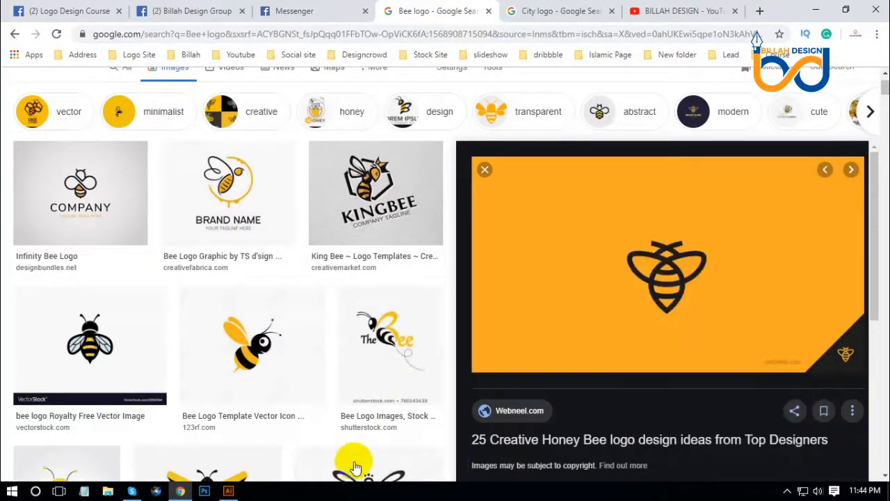
pyautogui.click(228, 488)
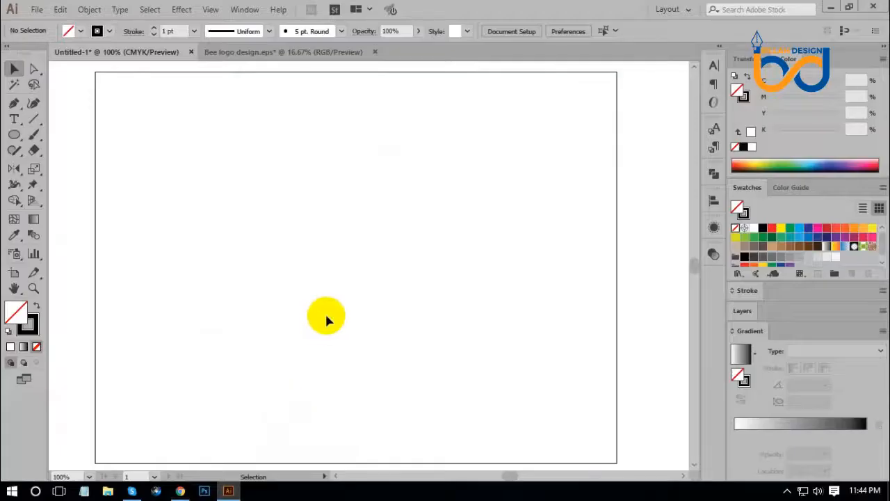
pyautogui.hotkey('ctrl', 'v')
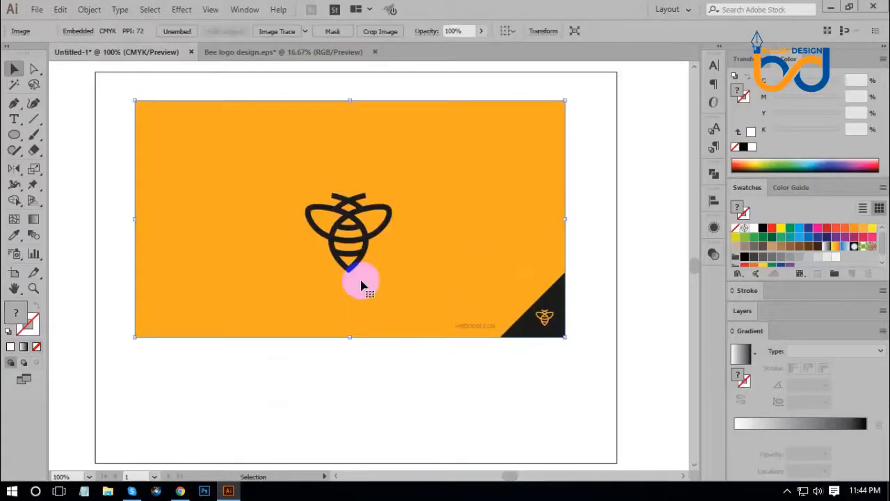
# - Copy the Read City USA logo image from the City logo results in Chrome into Illustrator, placing it to the right of the bee image
pyautogui.click(180, 490)
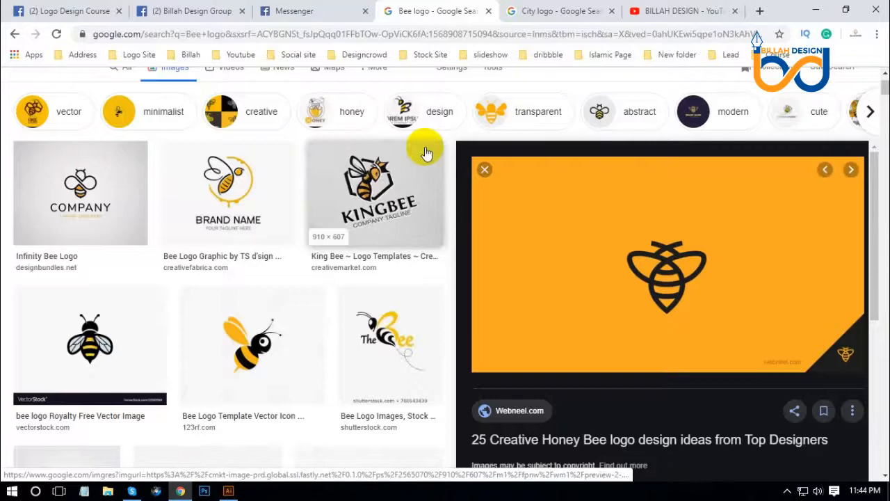
pyautogui.click(560, 10)
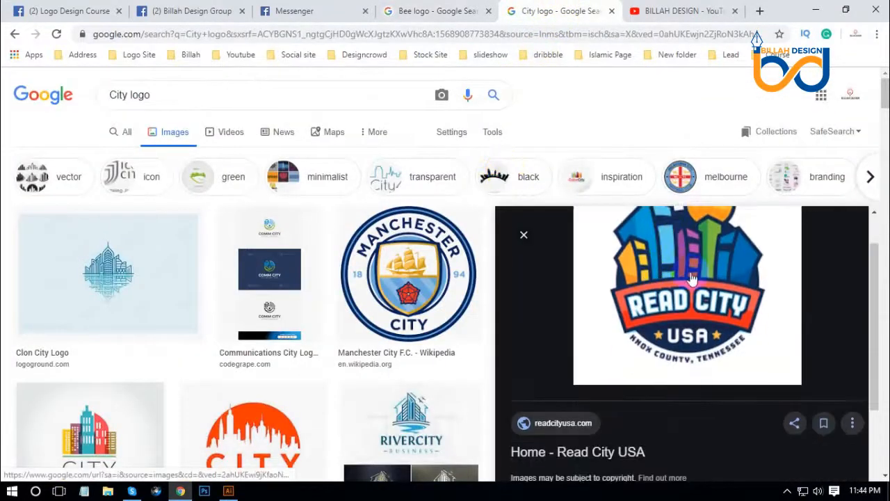
pyautogui.rightClick(681, 280)
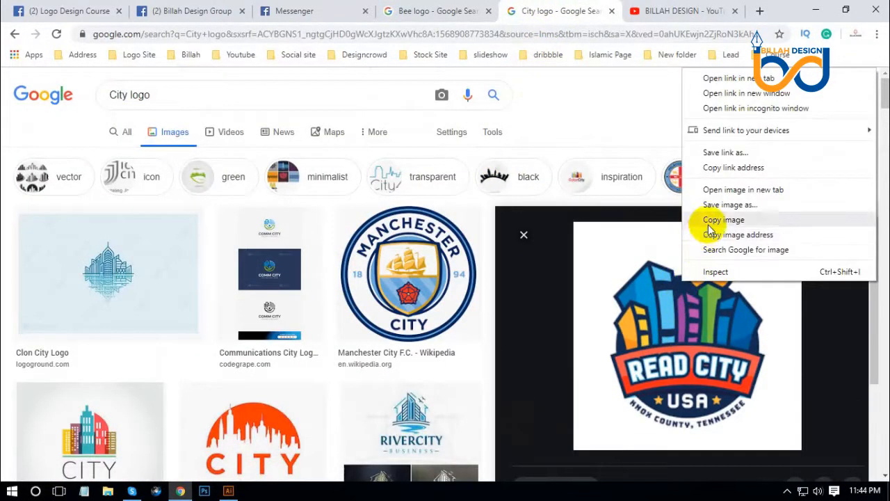
pyautogui.click(709, 225)
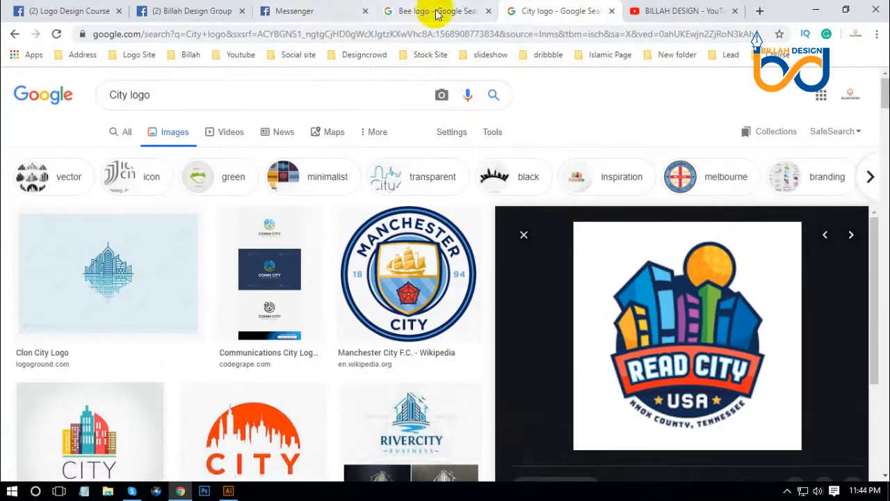
pyautogui.click(228, 490)
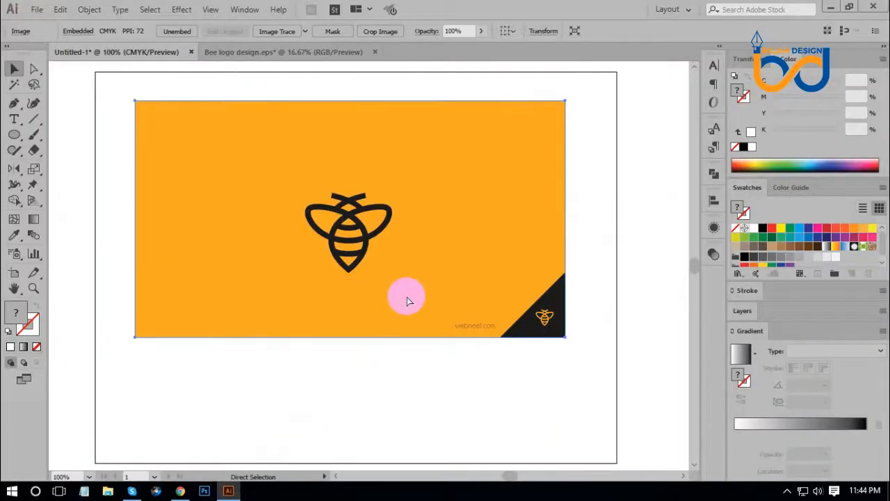
pyautogui.hotkey('ctrl', 'v')
pyautogui.moveTo(367, 284); pyautogui.dragTo(557, 285)
pyautogui.click(516, 393)
pyautogui.moveTo(549, 245); pyautogui.dragTo(655, 232)
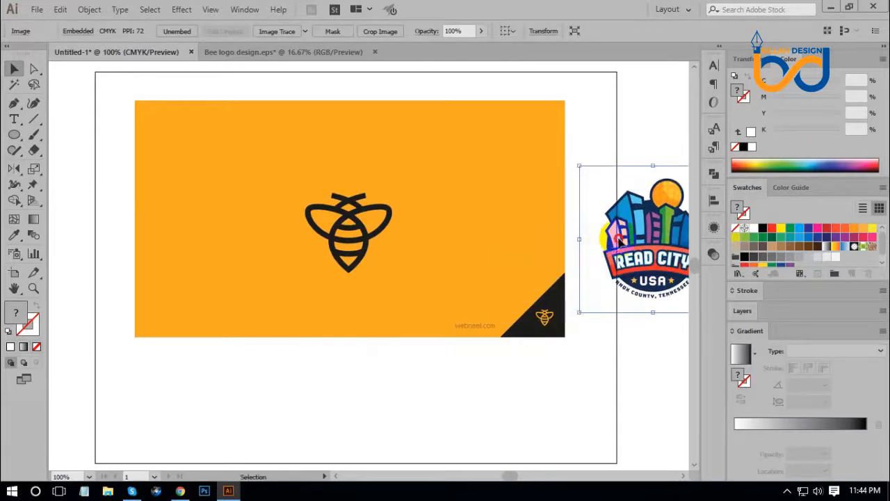
# - Move the bee reference image slightly lower on the artboard and lock it in place
pyautogui.moveTo(457, 238); pyautogui.dragTo(465, 322)
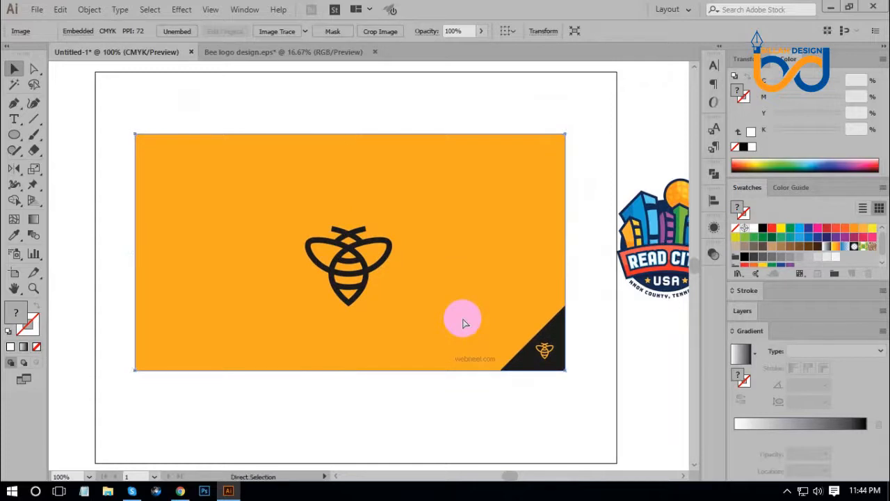
pyautogui.hotkey('ctrl', '2')
pyautogui.hotkey('ctrl', '=')
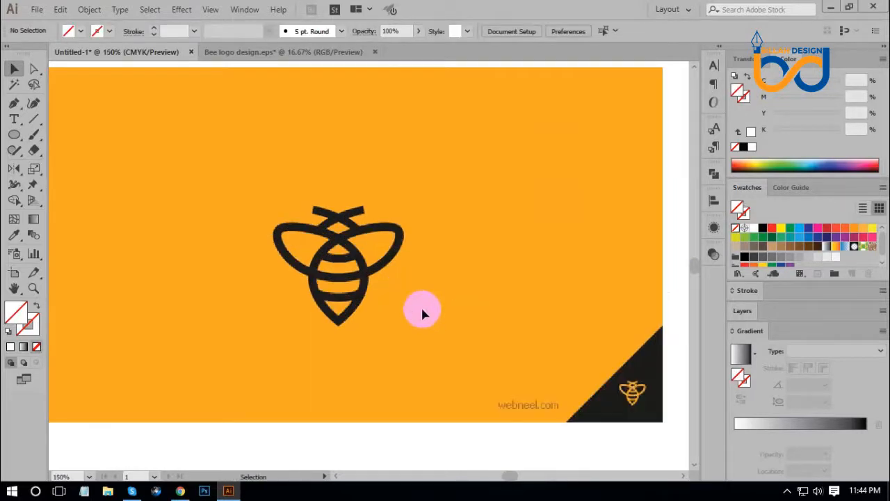
pyautogui.moveTo(422, 308); pyautogui.dragTo(405, 287)
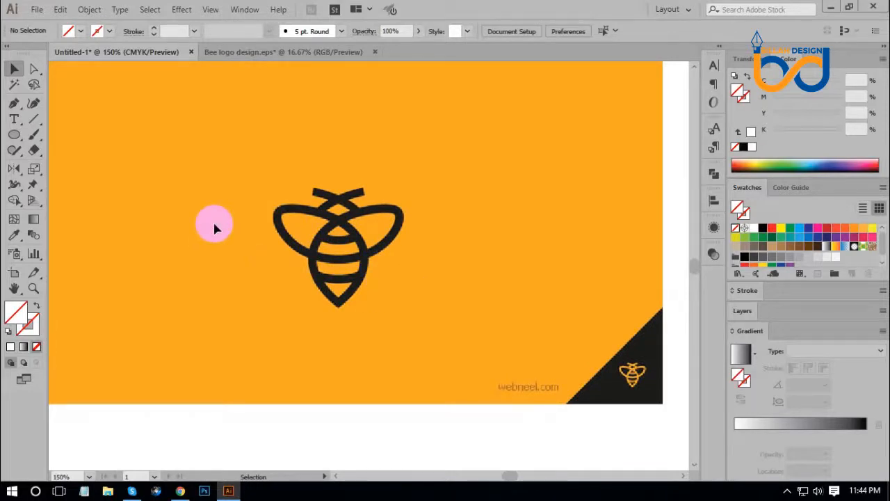
# - Draw an unfilled circle about 105 pt across with a cyan stroke, aligning its left arc with the left edge of the bee's body
pyautogui.click(14, 134)
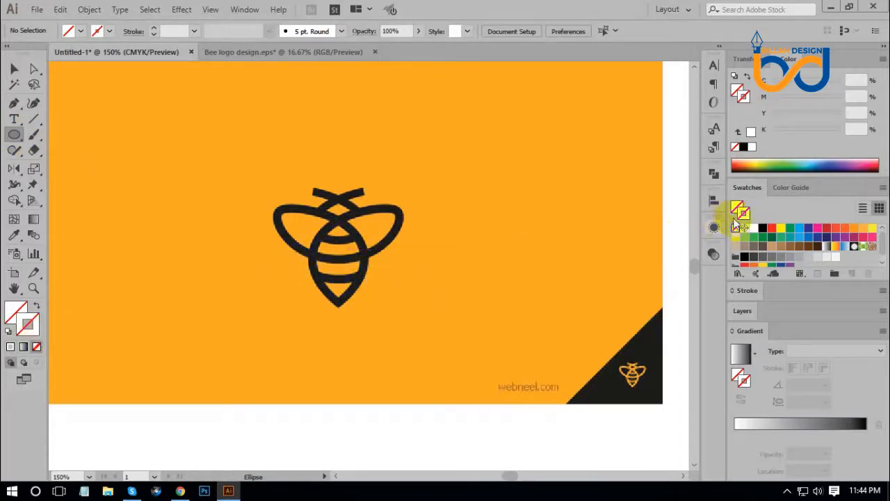
pyautogui.click(798, 230)
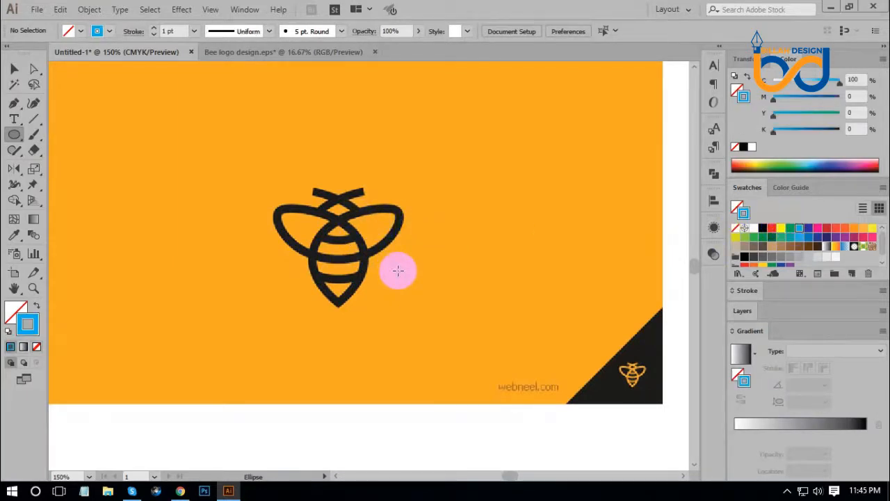
pyautogui.moveTo(354, 259)
pyautogui.mouseDown()
pyautogui.moveTo(407, 327)
pyautogui.moveTo(403, 318)
pyautogui.moveTo(477, 322)
pyautogui.moveTo(490, 273)
pyautogui.moveTo(359, 336)
pyautogui.moveTo(441, 292)
pyautogui.moveTo(413, 328)
pyautogui.moveTo(375, 313)
pyautogui.mouseUp()
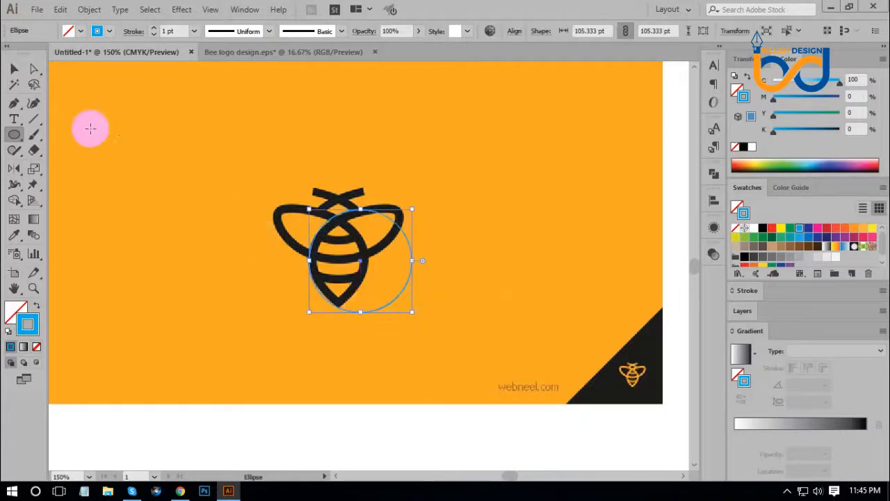
# - Duplicate the circle horizontally to the left so the overlap of both circles outlines the bee's body
pyautogui.click(17, 70)
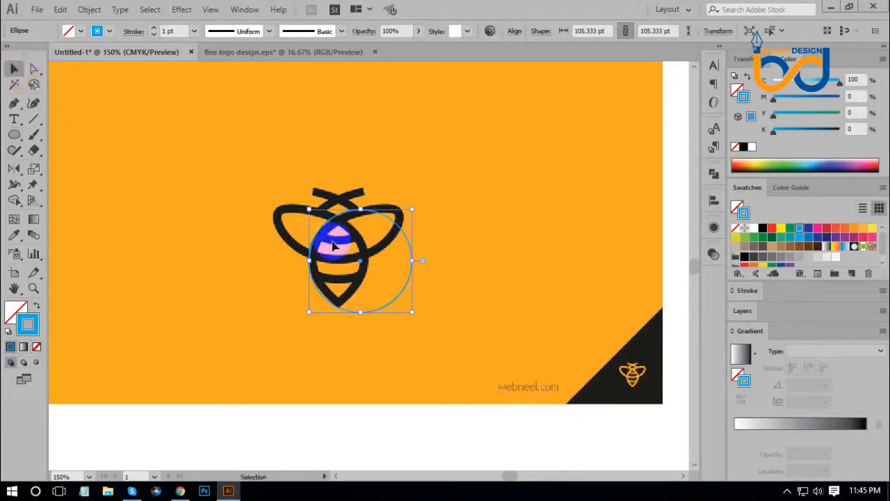
pyautogui.click(464, 363)
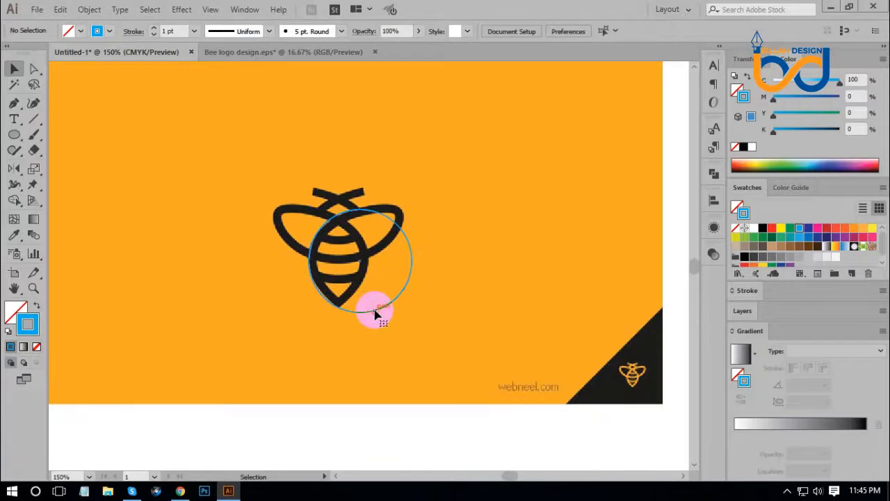
pyautogui.click(388, 309)
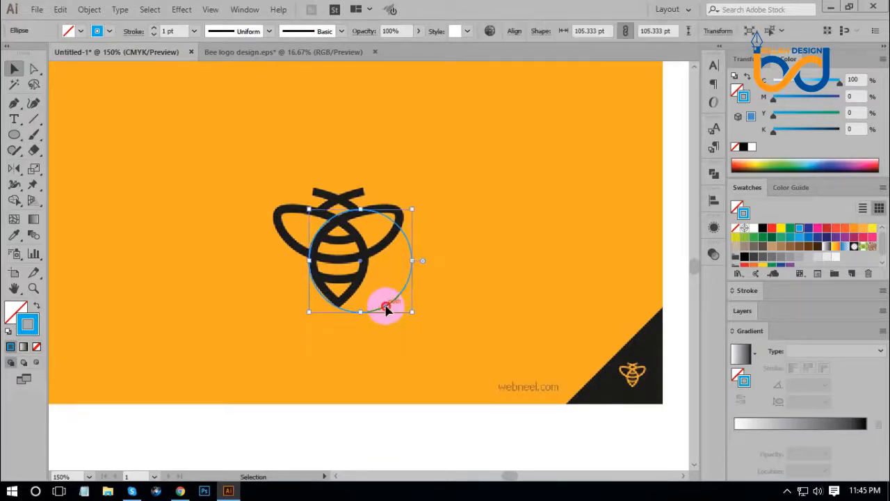
pyautogui.moveTo(388, 309); pyautogui.dragTo(341, 309)
pyautogui.click(392, 358)
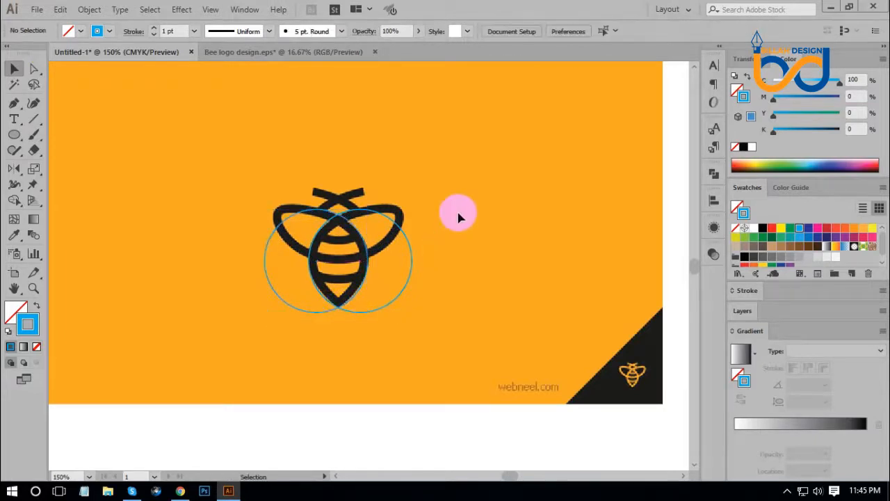
# - Scale both circles together to about 97 pt each and set their stroke weight to 7 pt
pyautogui.moveTo(459, 215); pyautogui.dragTo(310, 309)
pyautogui.moveTo(412, 209); pyautogui.dragTo(408, 214)
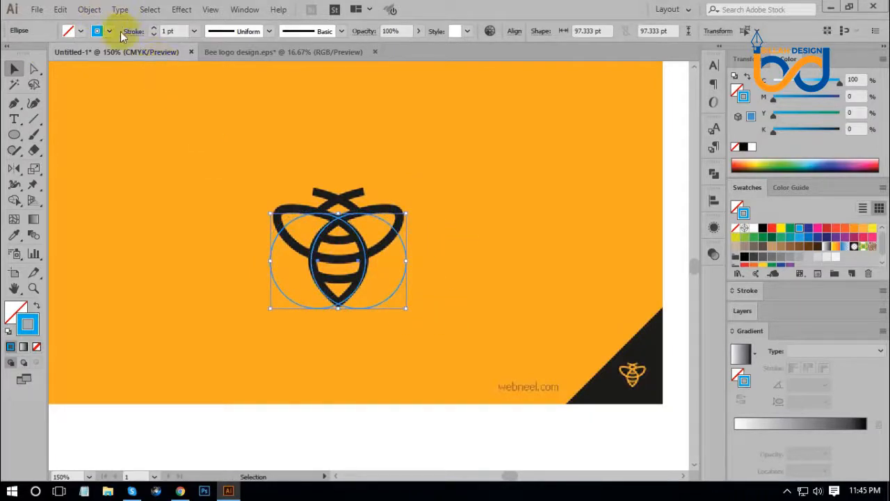
pyautogui.scroll(3, 165, 31)
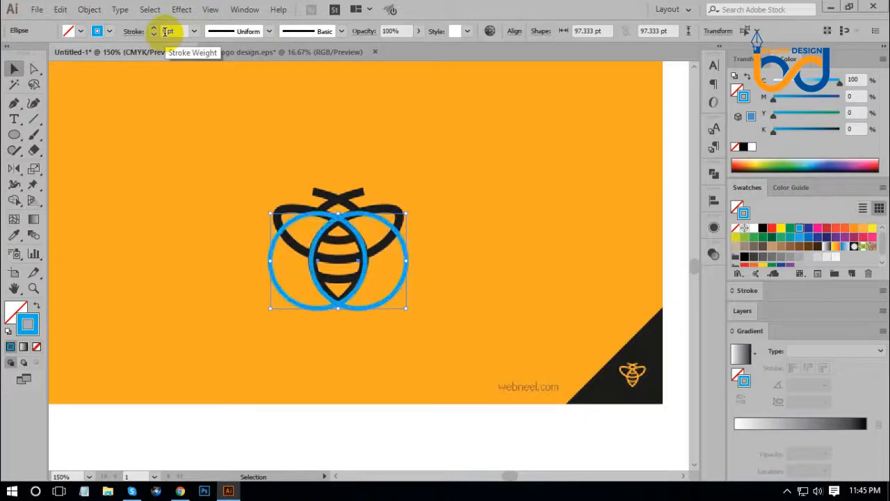
pyautogui.scroll(2, 165, 32)
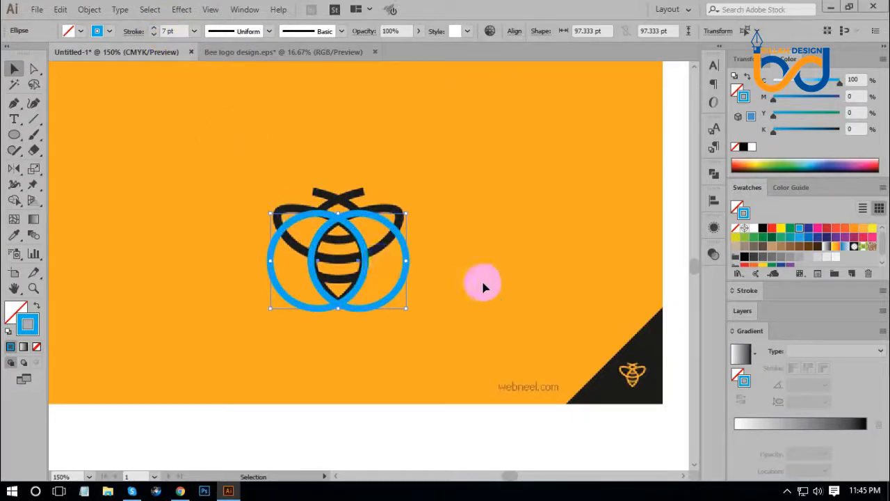
# - Intersect the two circles with Pathfinder to keep only the pointed oval of the bee's body
pyautogui.hotkey('ctrl', '=')
pyautogui.press('space')
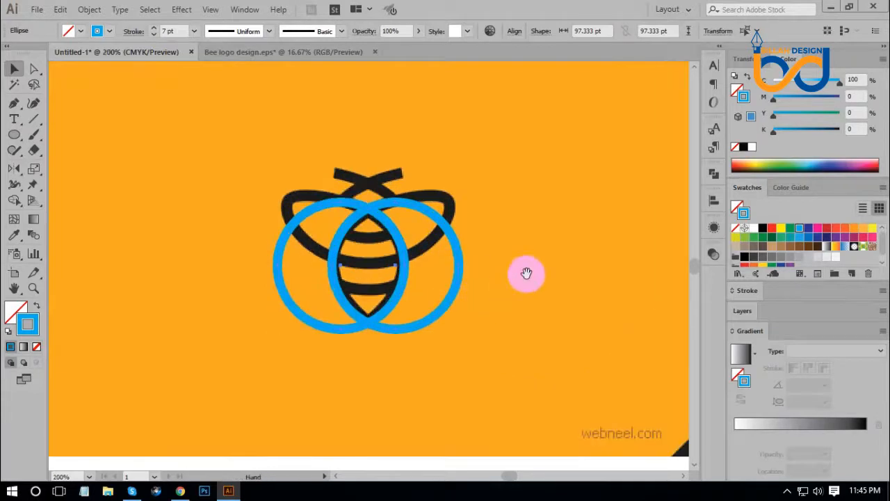
pyautogui.moveTo(522, 272); pyautogui.dragTo(471, 263)
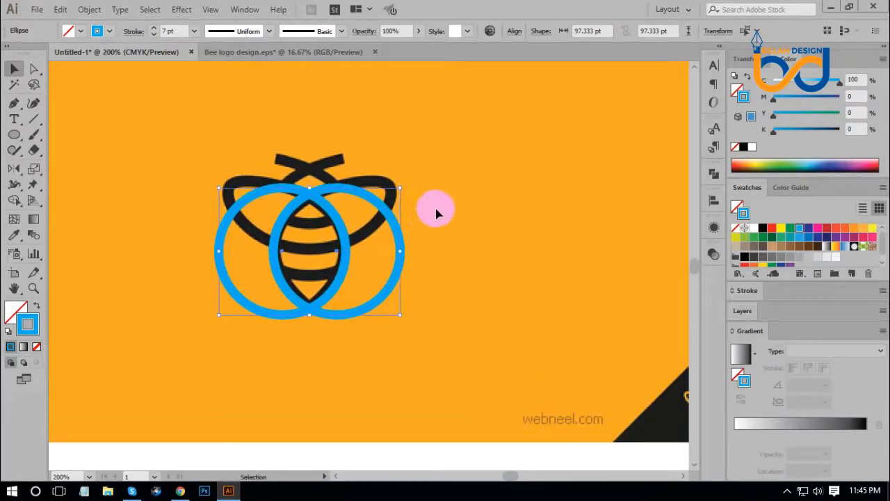
pyautogui.click(715, 175)
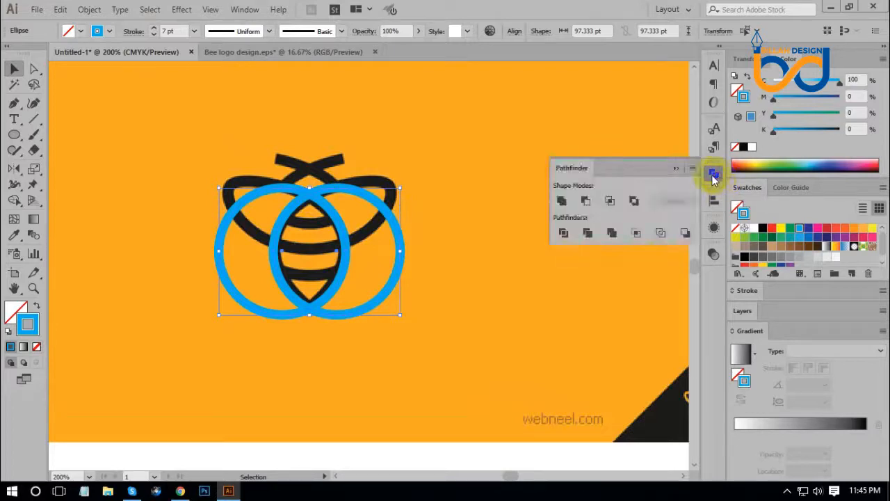
pyautogui.click(610, 202)
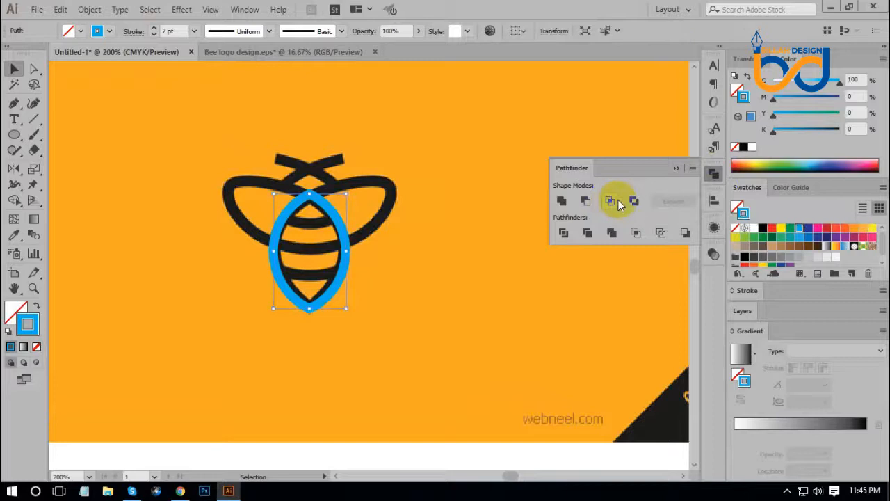
pyautogui.click(713, 176)
pyautogui.click(480, 287)
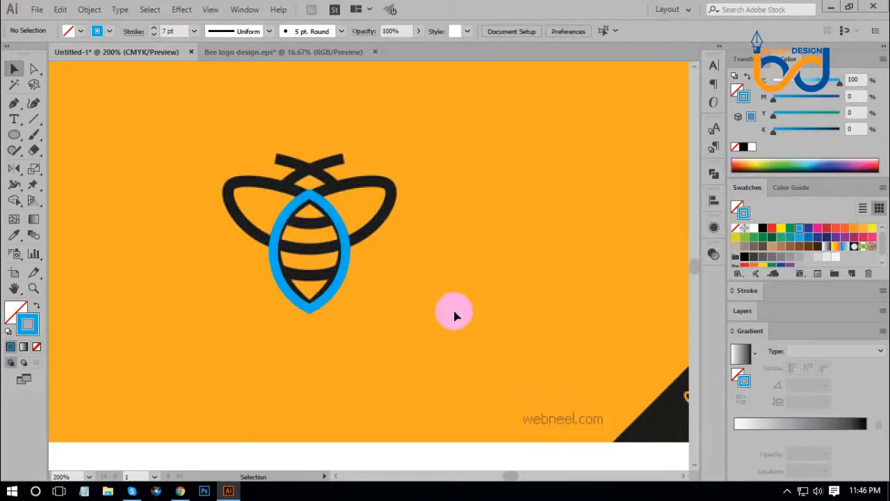
# - Trace the bee's right wing with the Pen tool as a closed path from the body's upper tip around the wing to the body's side
pyautogui.press('space')
pyautogui.moveTo(427, 289); pyautogui.dragTo(432, 287)
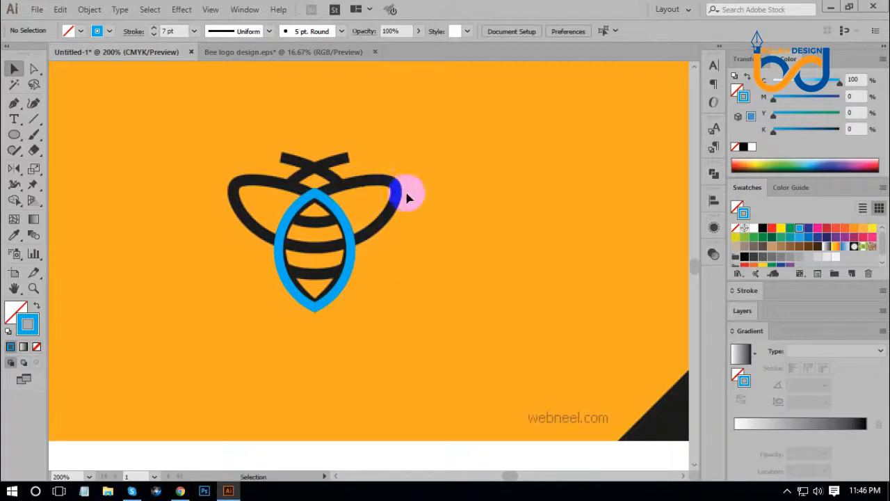
pyautogui.click(14, 103)
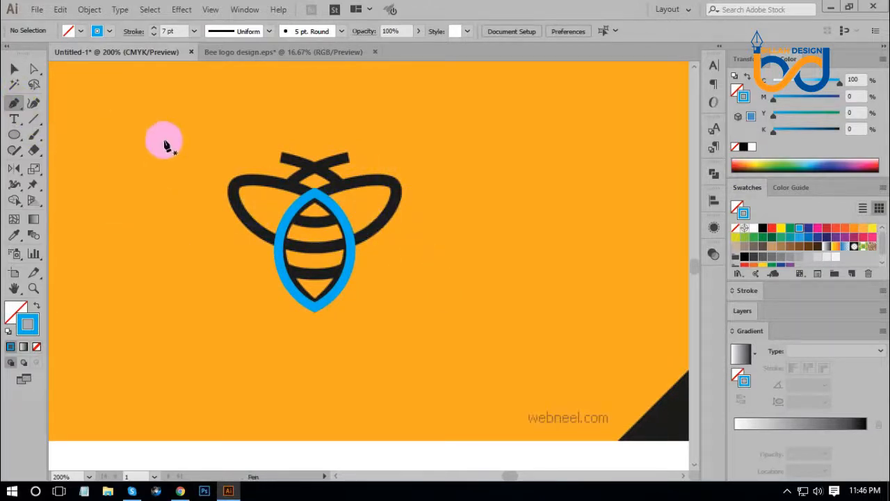
pyautogui.click(315, 197)
pyautogui.click(397, 186)
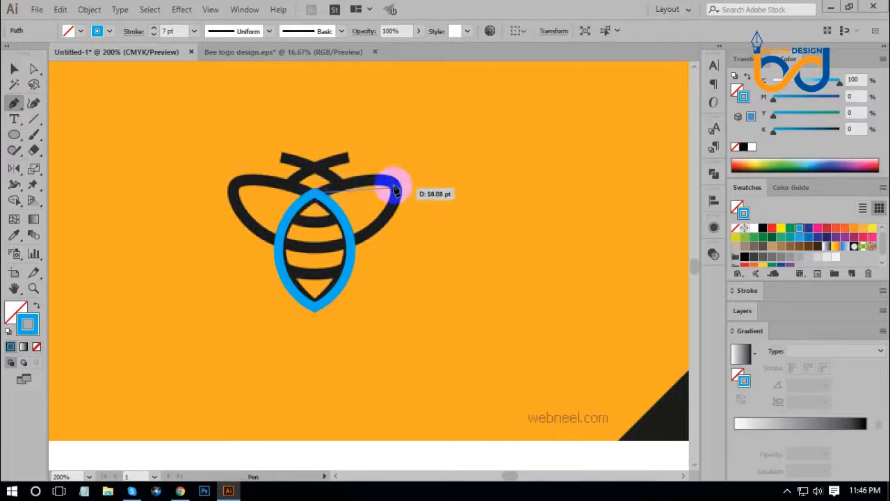
pyautogui.moveTo(394, 188); pyautogui.dragTo(409, 210)
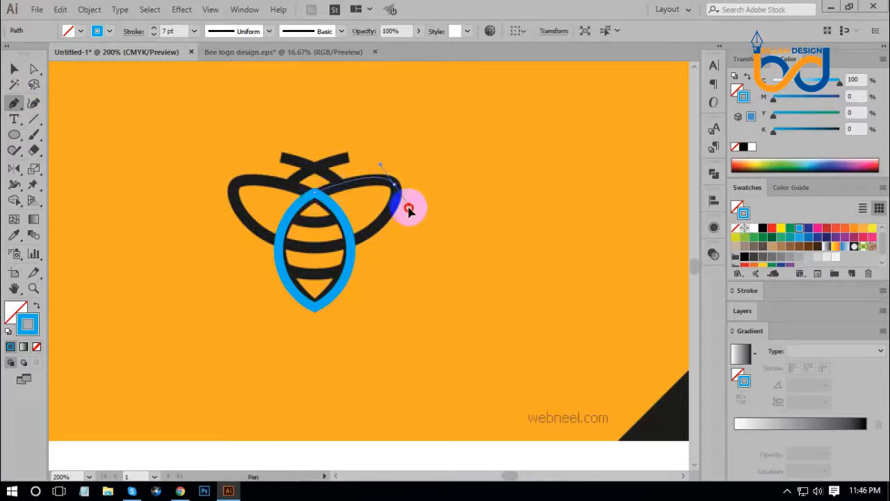
pyautogui.click(351, 245)
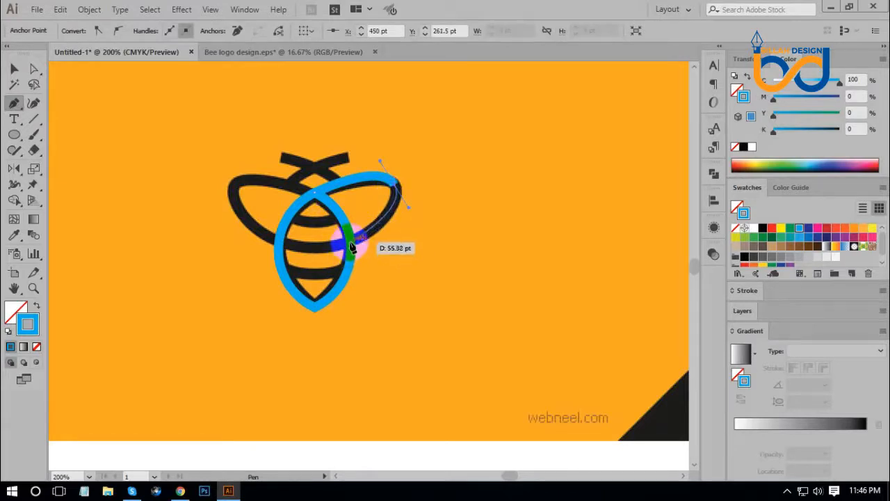
pyautogui.moveTo(351, 246); pyautogui.dragTo(341, 245)
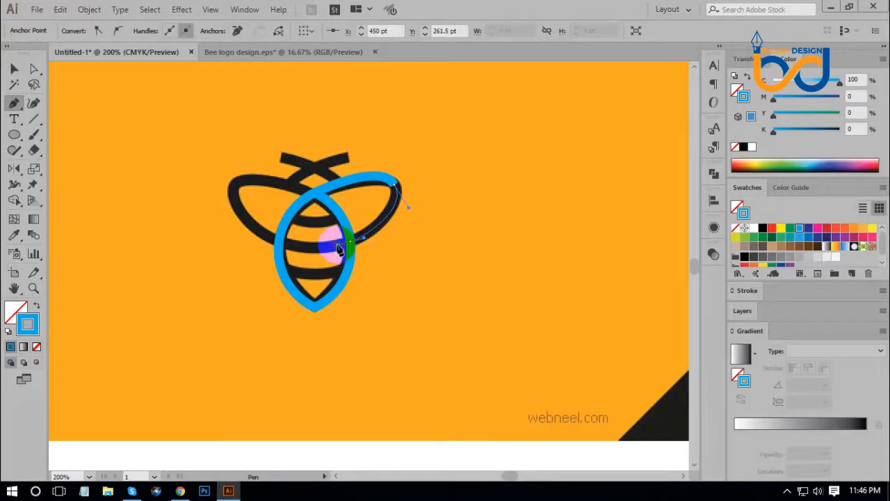
pyautogui.moveTo(339, 248); pyautogui.dragTo(315, 198)
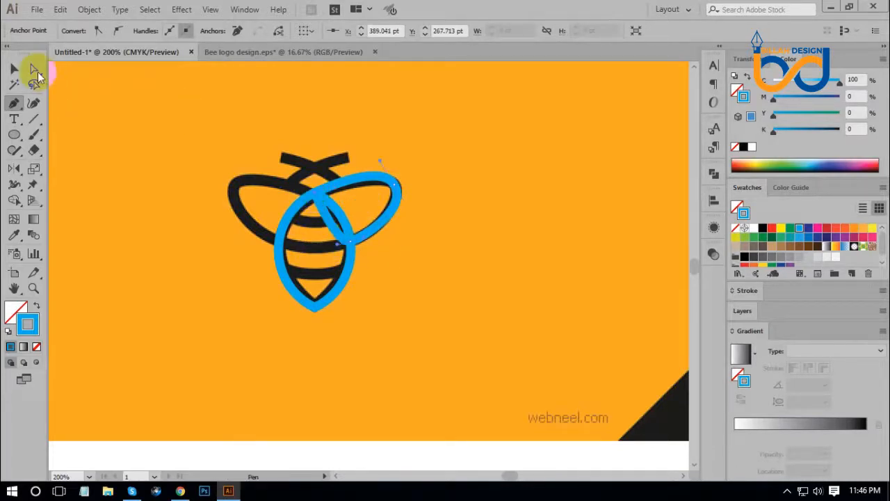
# - Adjust the right wing's direction handle so its inner edge curves into the body instead of running straight
pyautogui.click(35, 70)
pyautogui.click(341, 251)
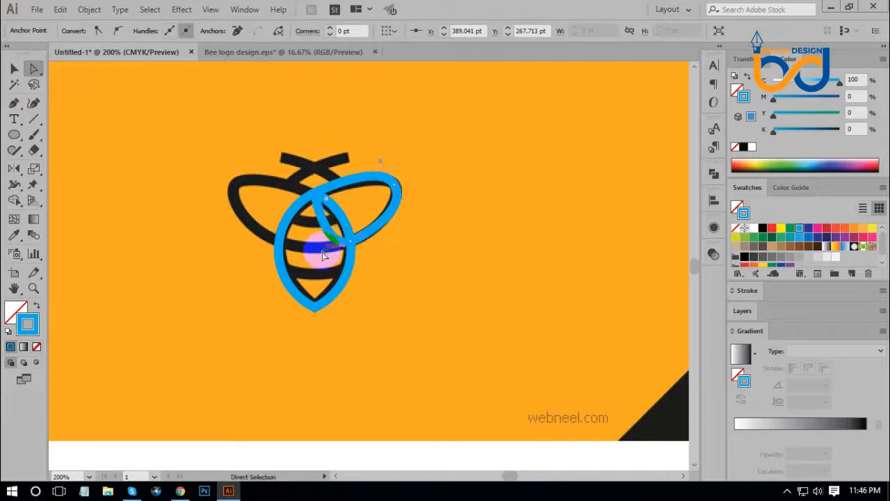
pyautogui.click(393, 285)
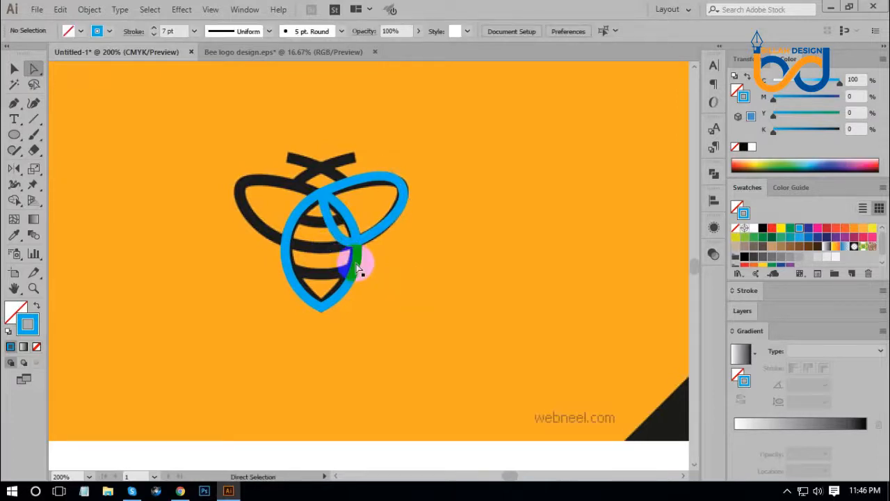
pyautogui.click(337, 243)
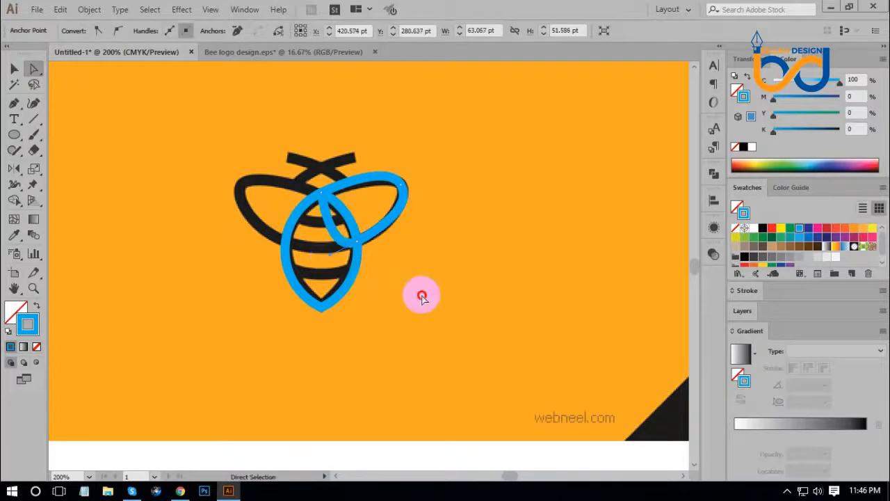
pyautogui.click(424, 295)
pyautogui.click(14, 68)
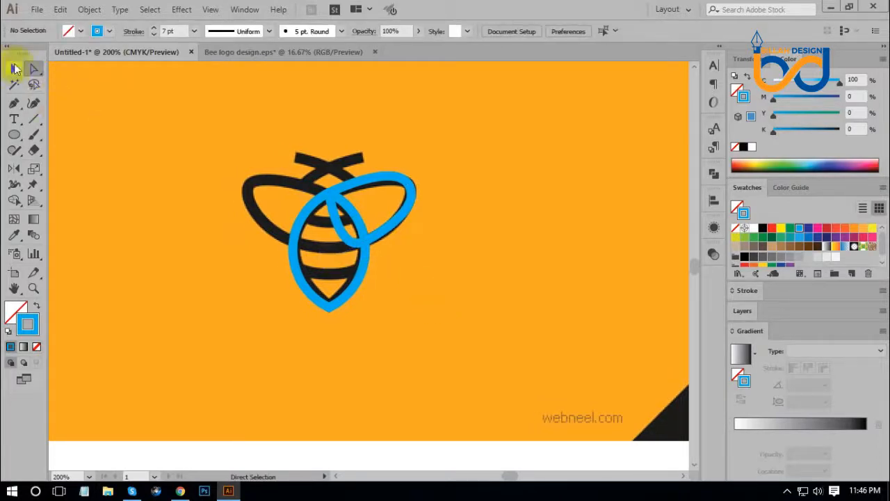
pyautogui.moveTo(268, 355); pyautogui.dragTo(362, 162)
pyautogui.click(436, 288)
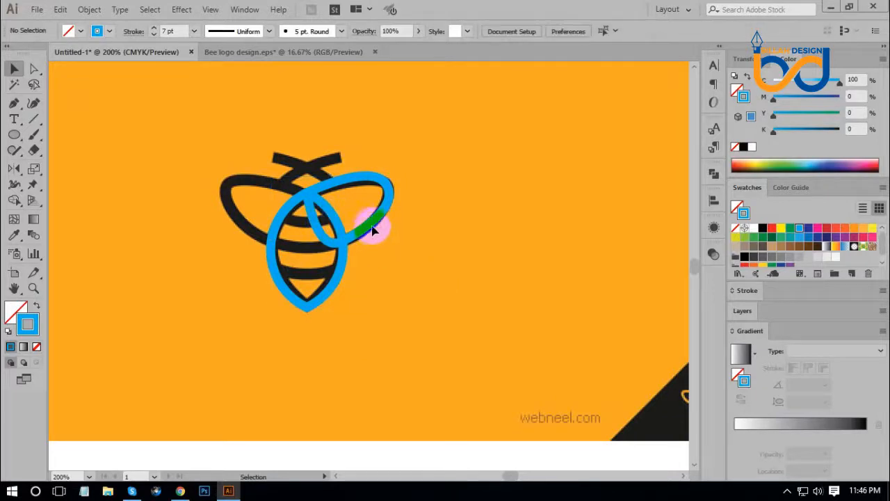
# - Reflect a copy of the right wing across the vertical axis through the body's upper tip to form the left wing
pyautogui.click(372, 226)
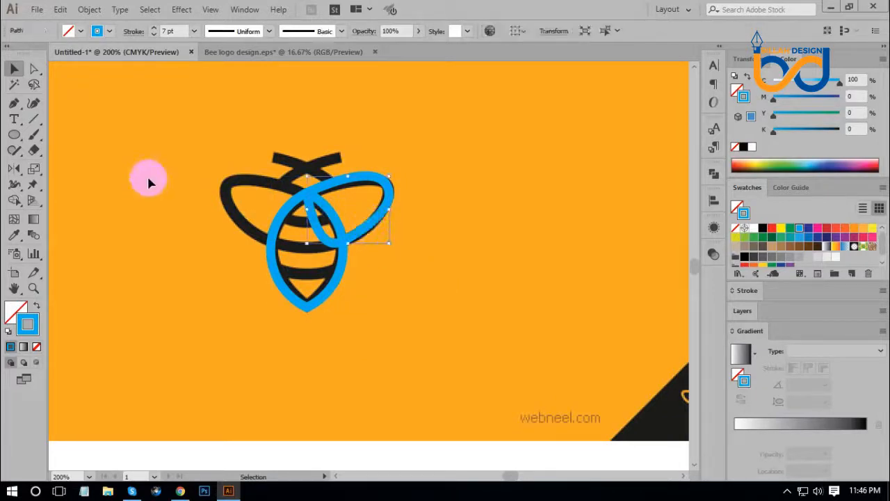
pyautogui.click(14, 168)
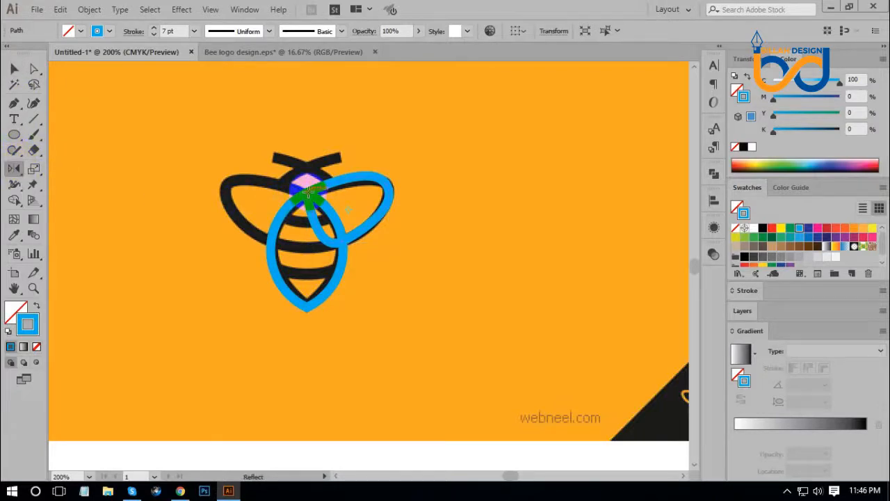
pyautogui.keyDown('alt'); pyautogui.click(308, 192); pyautogui.keyUp('alt')
pyautogui.click(492, 186)
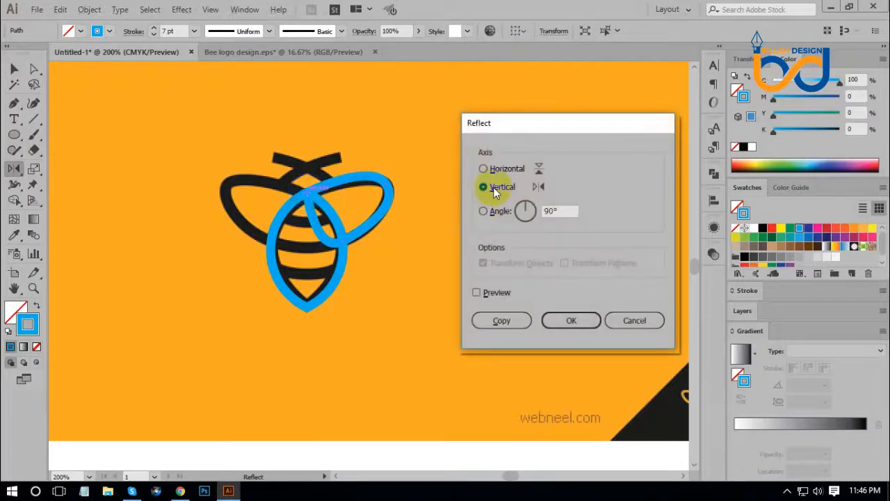
pyautogui.click(518, 320)
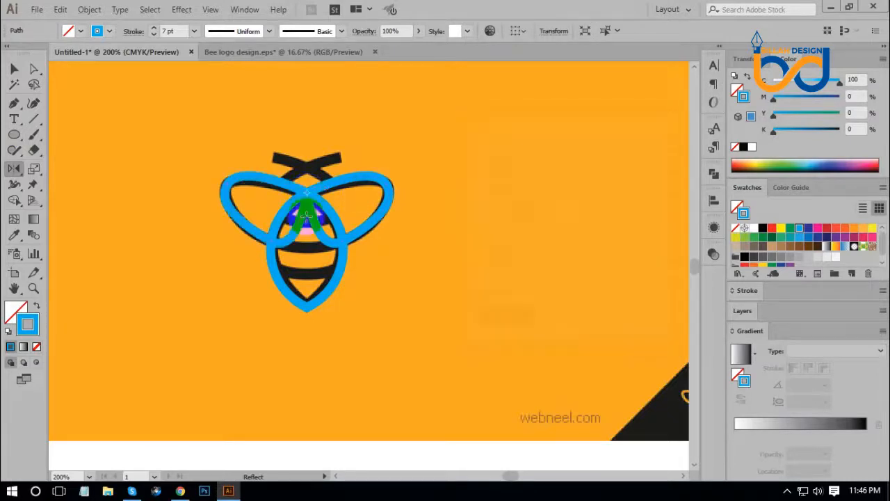
pyautogui.click(14, 70)
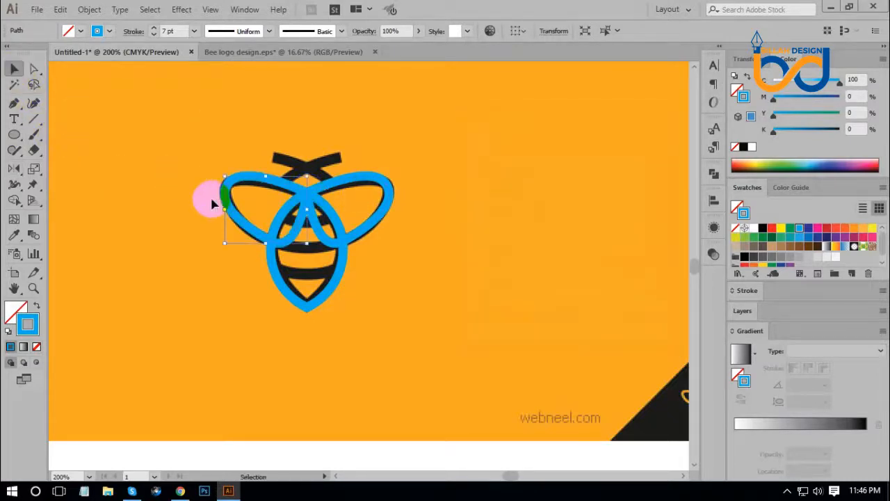
pyautogui.moveTo(429, 297); pyautogui.dragTo(432, 291)
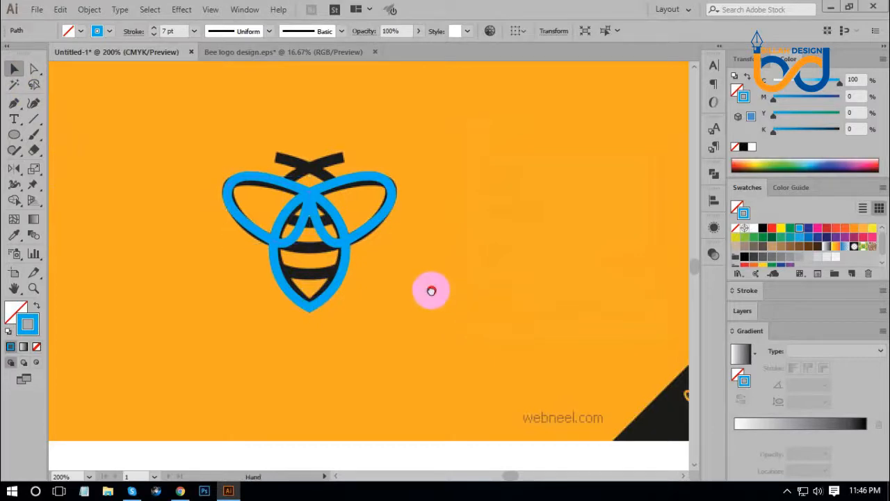
pyautogui.click(442, 308)
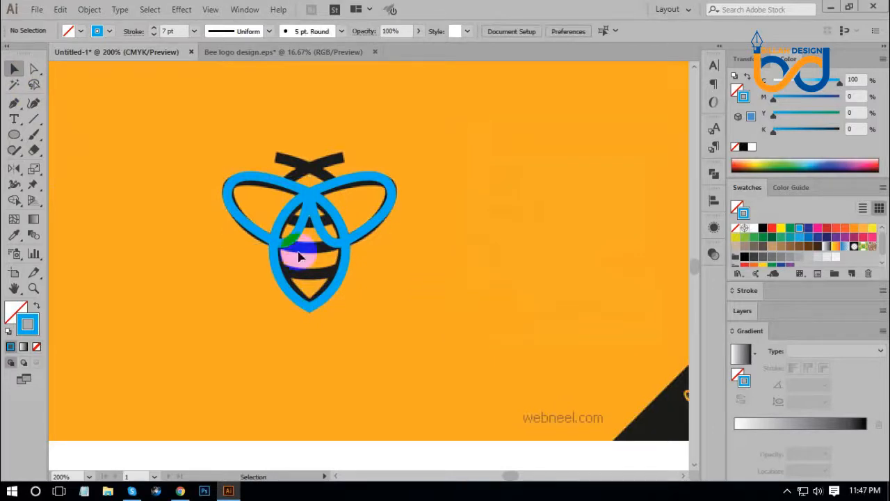
# - Draw an unfilled cyan circle about 110 pt across, centred near the body's upper tip, with its lower arc crossing the body as a stripe
pyautogui.click(16, 134)
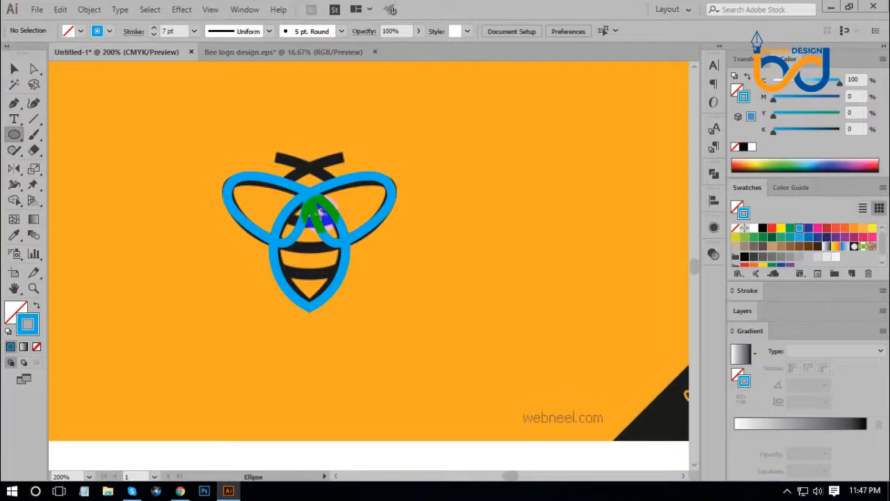
pyautogui.moveTo(319, 213)
pyautogui.mouseDown()
pyautogui.moveTo(333, 206)
pyautogui.moveTo(328, 199)
pyautogui.moveTo(375, 265)
pyautogui.mouseUp()
pyautogui.moveTo(374, 264); pyautogui.dragTo(376, 265)
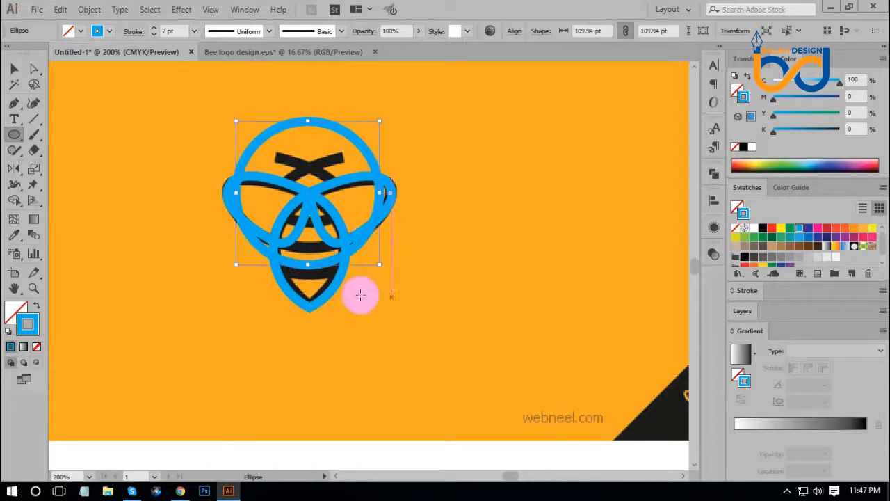
pyautogui.click(15, 70)
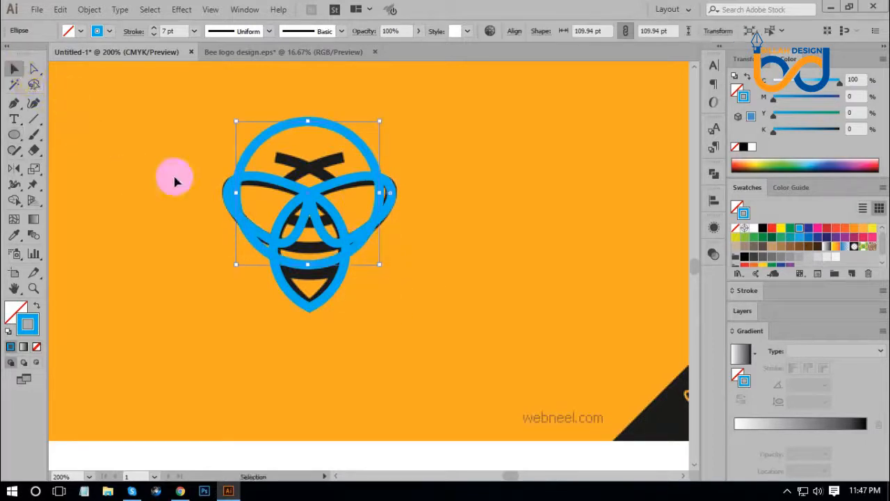
pyautogui.click(407, 294)
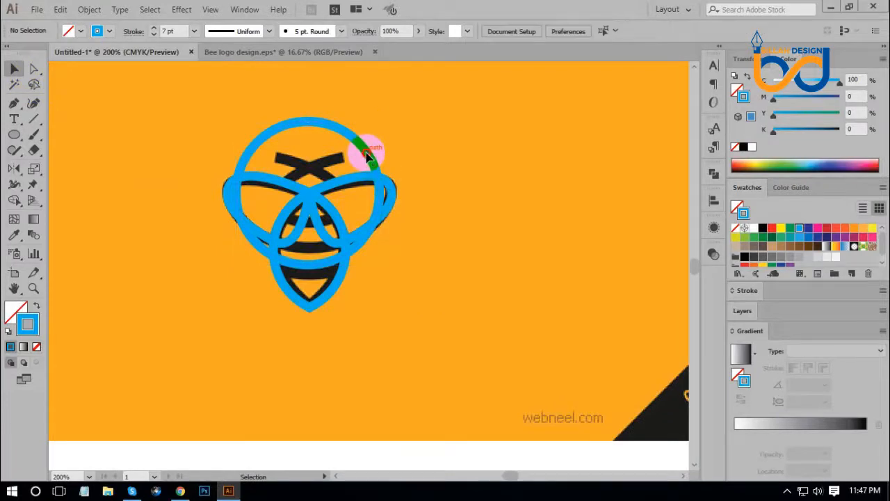
# - Duplicate the large circle slightly downward and nudge the copy further down to form a second body stripe
pyautogui.moveTo(368, 159); pyautogui.dragTo(369, 173)
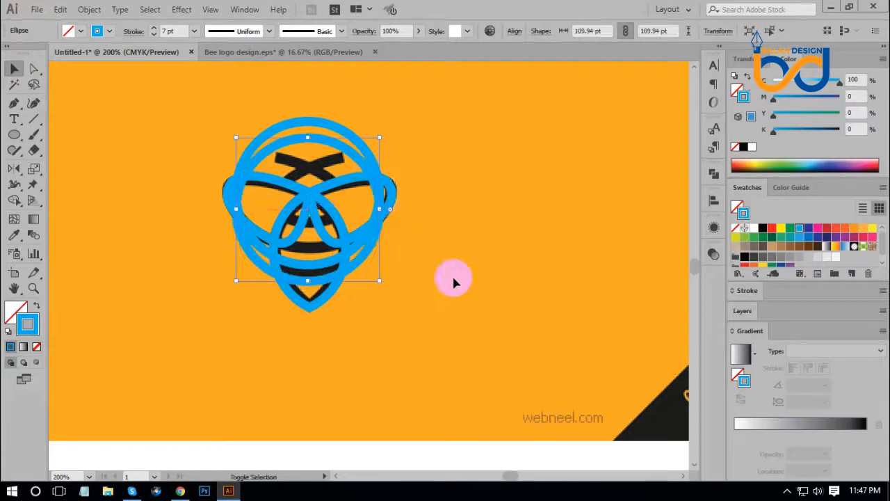
pyautogui.press('Down')
pyautogui.press('Down')
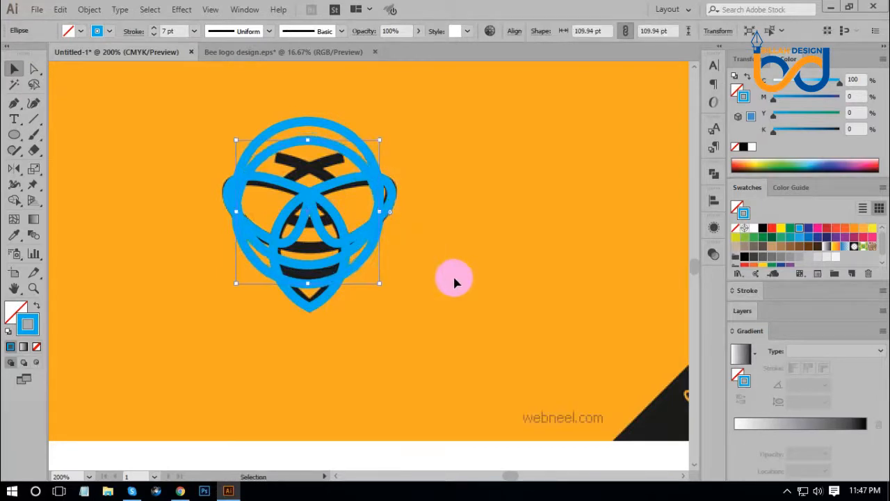
pyautogui.click(453, 281)
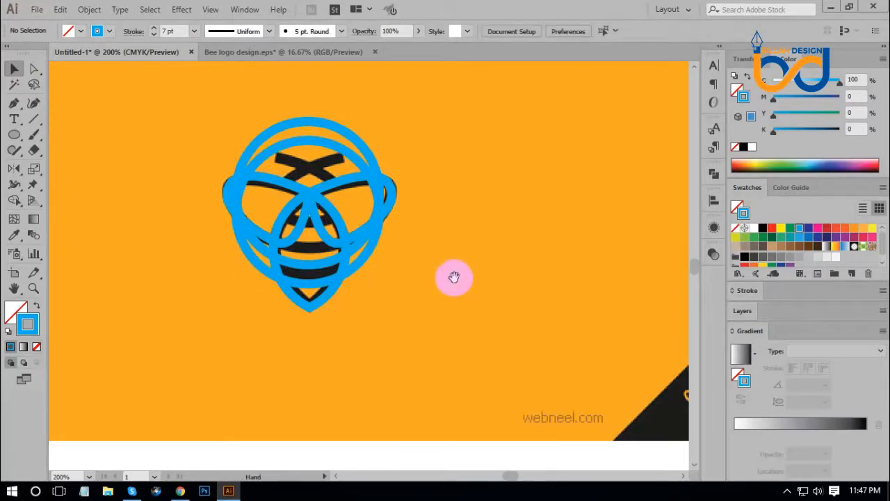
# - Move all the traced cyan shapes together horizontally to the empty area right of the black reference bee
pyautogui.moveTo(454, 277); pyautogui.dragTo(398, 286)
pyautogui.moveTo(391, 140); pyautogui.dragTo(207, 350)
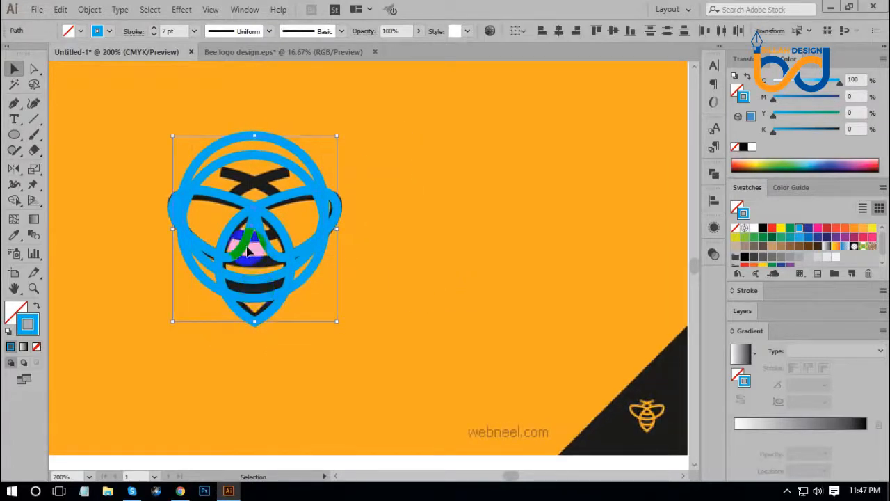
pyautogui.moveTo(245, 249); pyautogui.dragTo(455, 248)
pyautogui.click(403, 360)
pyautogui.hscroll(2, 449, 355)
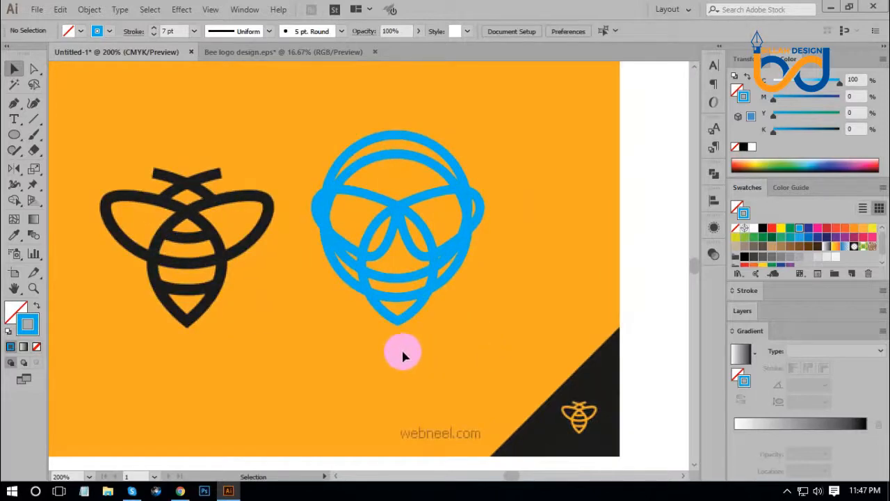
# - Expand the fill and stroke of all the cyan shapes into filled outlines
pyautogui.moveTo(404, 356); pyautogui.dragTo(487, 135)
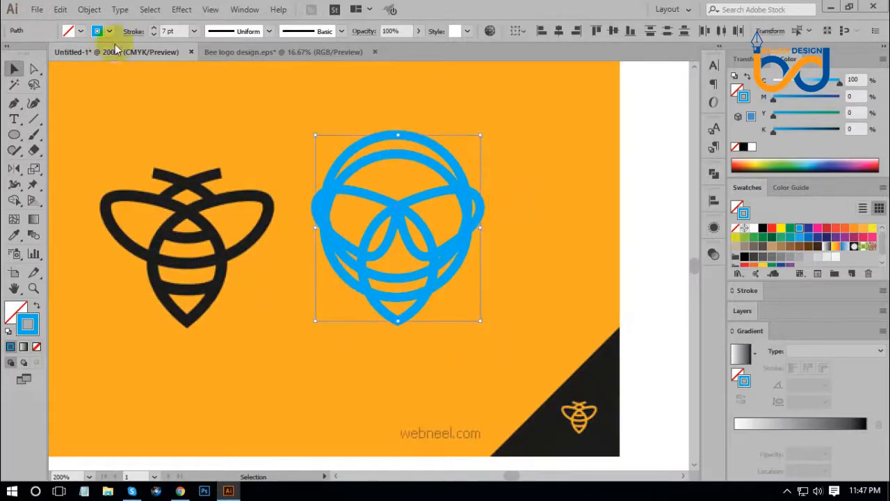
pyautogui.click(84, 11)
pyautogui.click(150, 137)
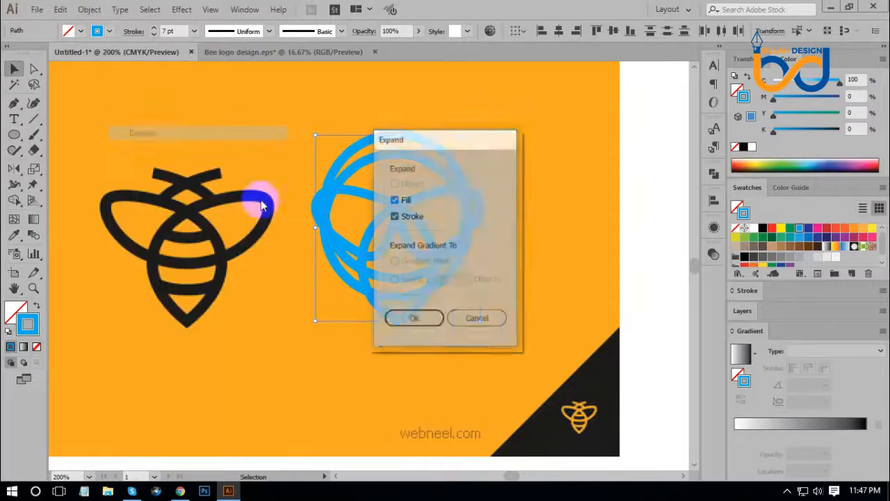
pyautogui.click(416, 318)
pyautogui.click(527, 354)
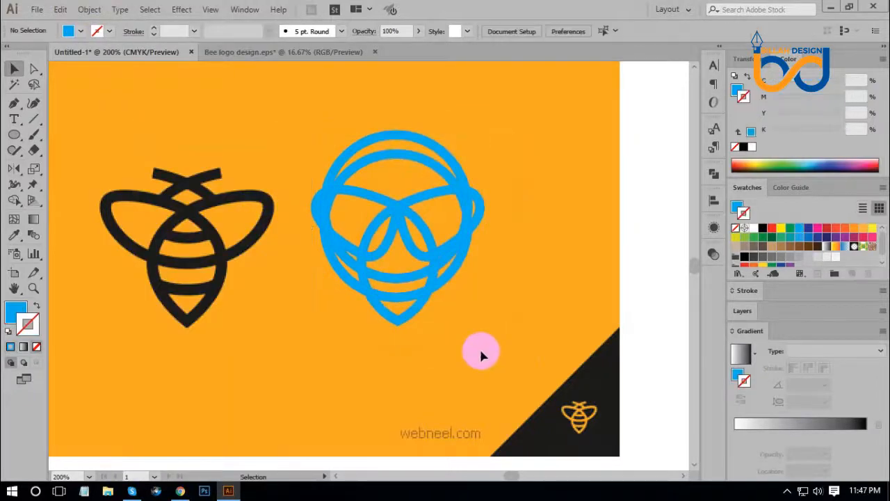
# - Trim away the parts of the two large stripe circles outside the cyan bee's body with the Shape Builder
pyautogui.moveTo(376, 346); pyautogui.dragTo(400, 279)
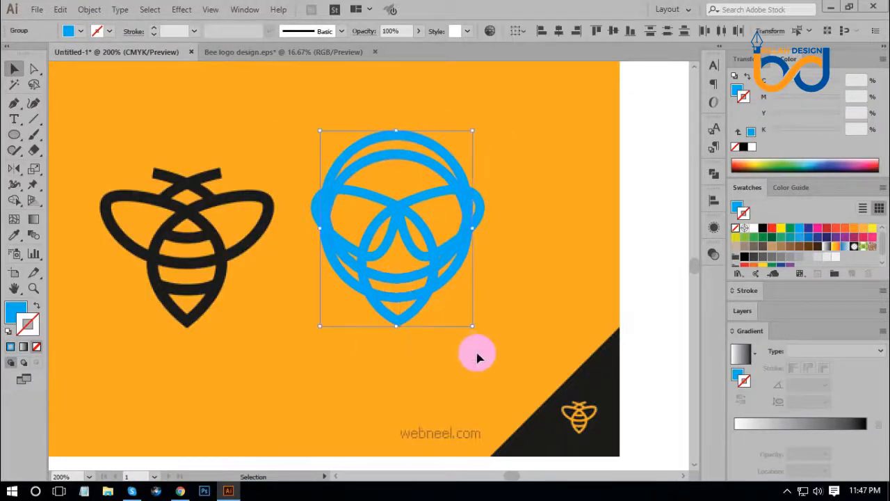
pyautogui.click(477, 354)
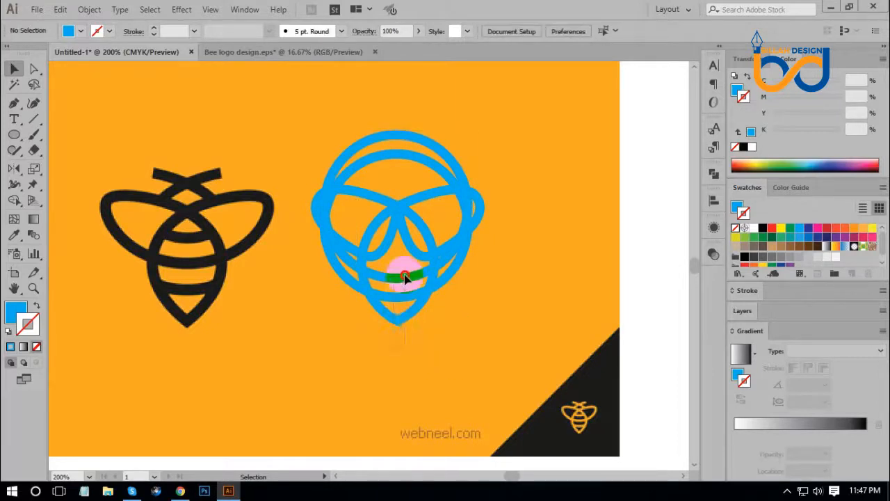
pyautogui.click(411, 298)
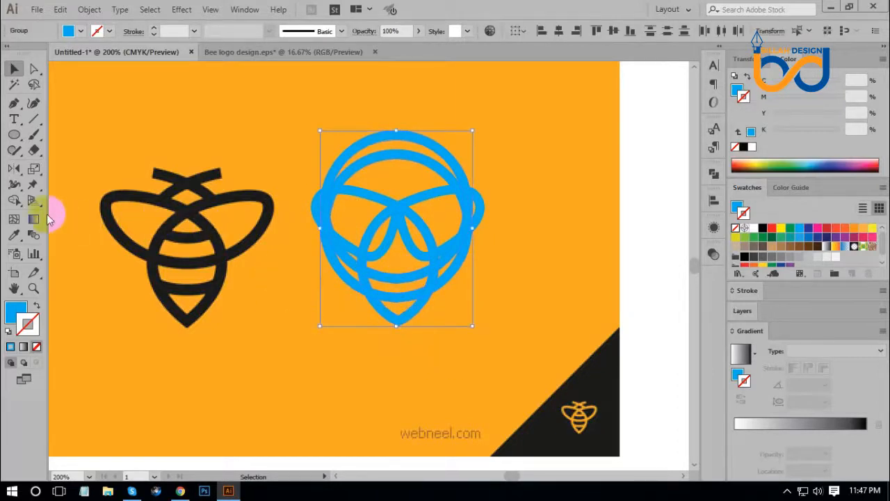
pyautogui.click(16, 202)
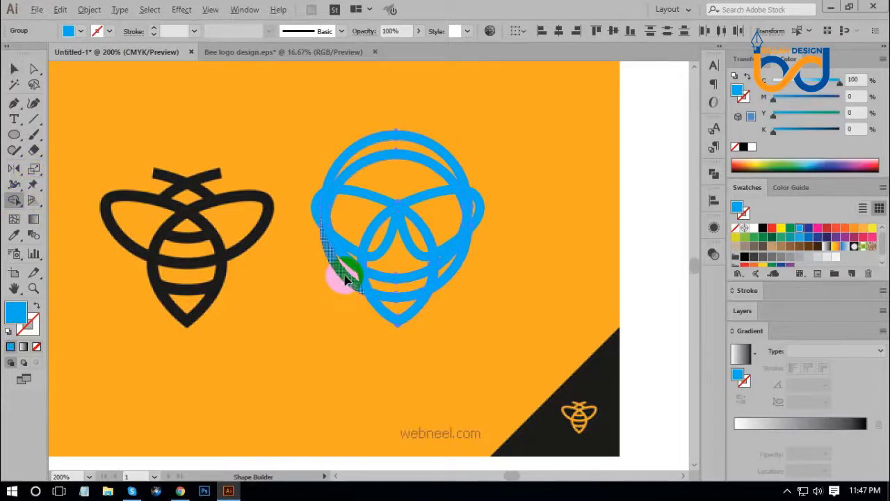
pyautogui.moveTo(314, 249); pyautogui.dragTo(313, 247)
pyautogui.moveTo(336, 219); pyautogui.dragTo(295, 167)
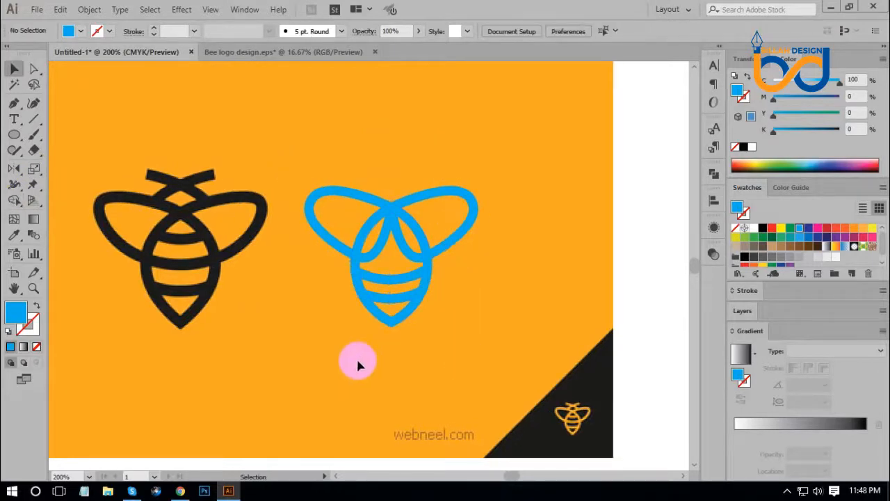
# - Unite all the cyan bee shapes into one with Pathfinder and fill the result black
pyautogui.moveTo(330, 354); pyautogui.dragTo(488, 163)
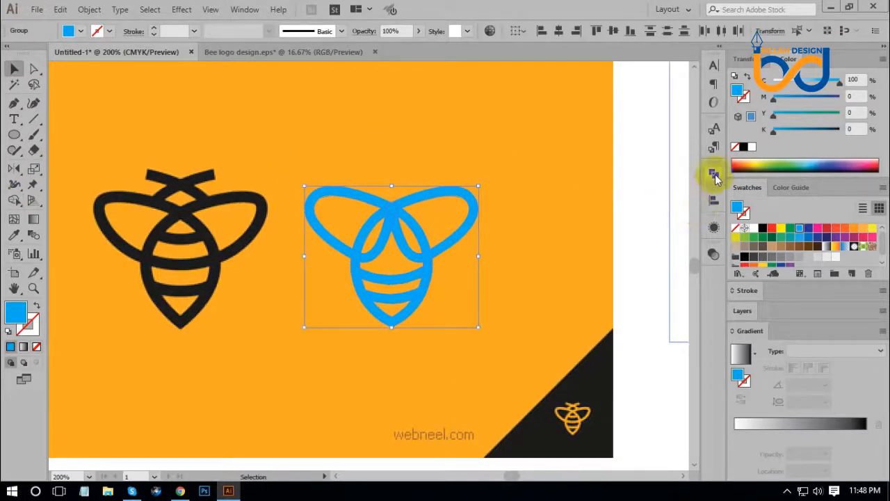
pyautogui.click(713, 173)
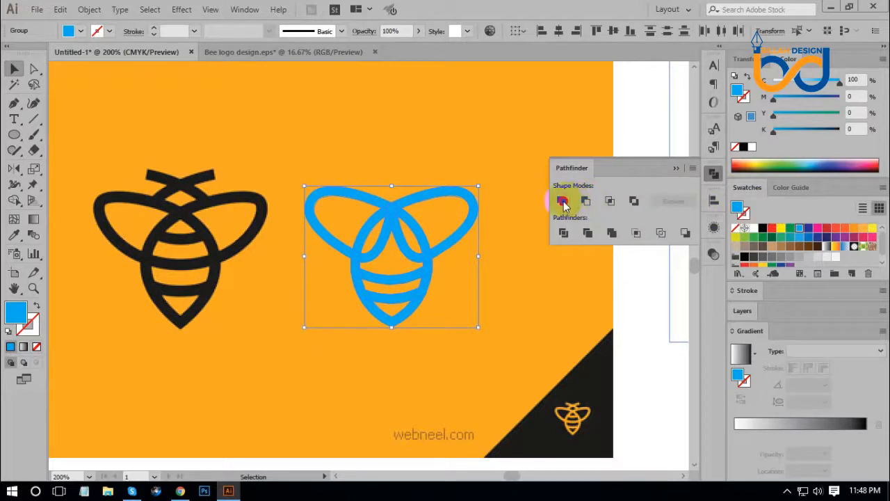
pyautogui.click(562, 201)
pyautogui.click(713, 174)
pyautogui.click(419, 261)
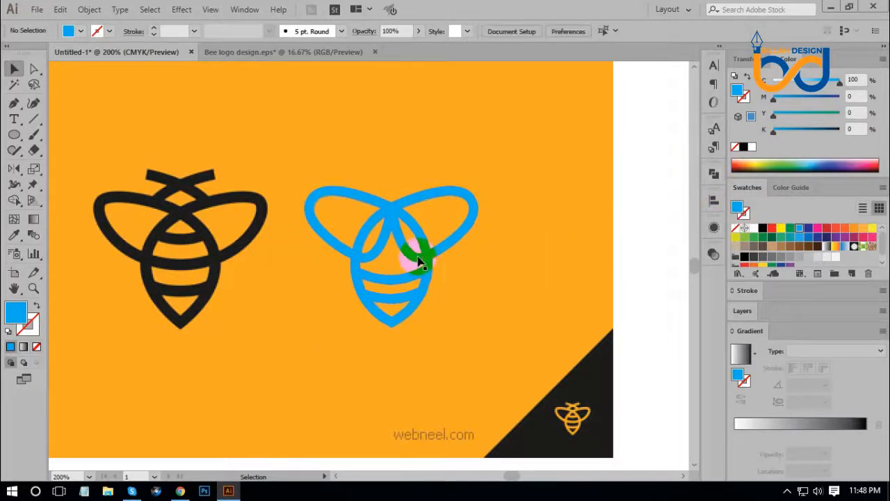
pyautogui.click(763, 230)
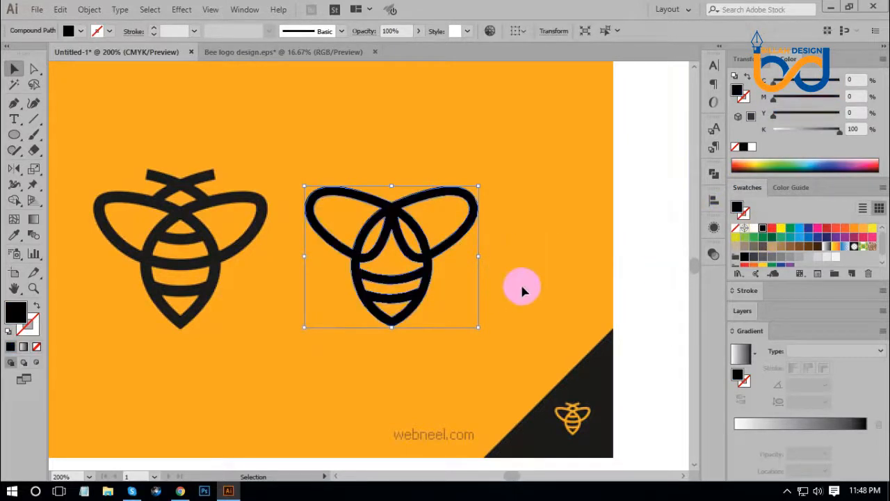
pyautogui.click(520, 282)
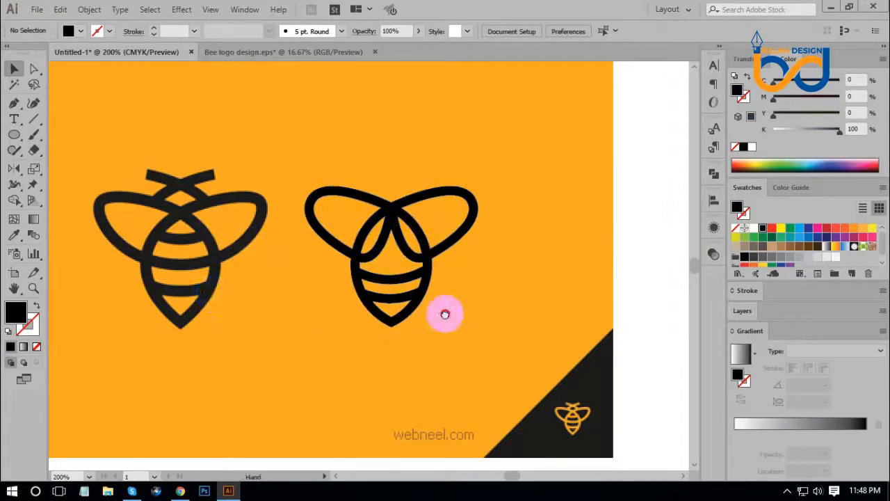
# - Draw a black circle about 39 pt across centred where the wings meet, and enlarge it slightly about its centre
pyautogui.click(15, 135)
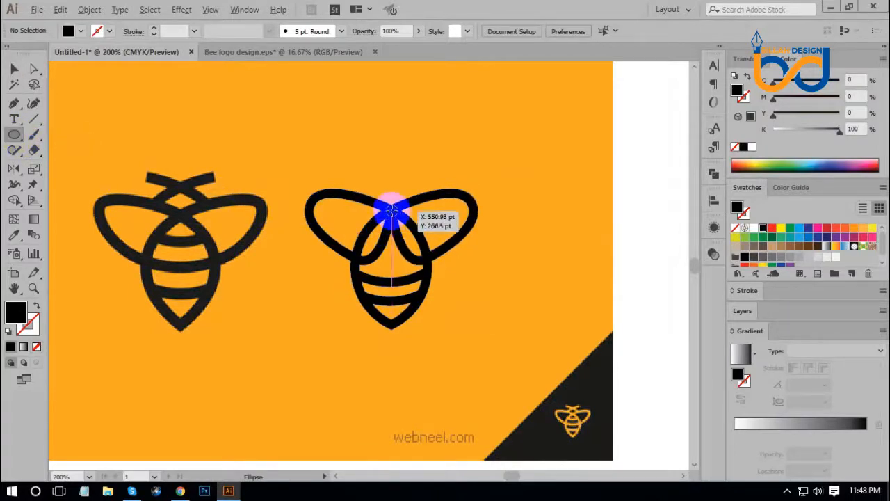
pyautogui.moveTo(391, 207); pyautogui.dragTo(419, 237)
pyautogui.click(15, 69)
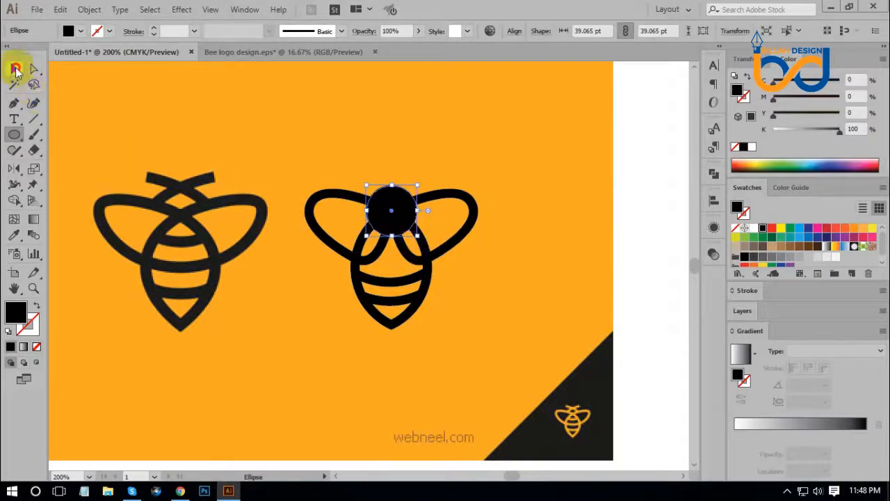
pyautogui.click(308, 335)
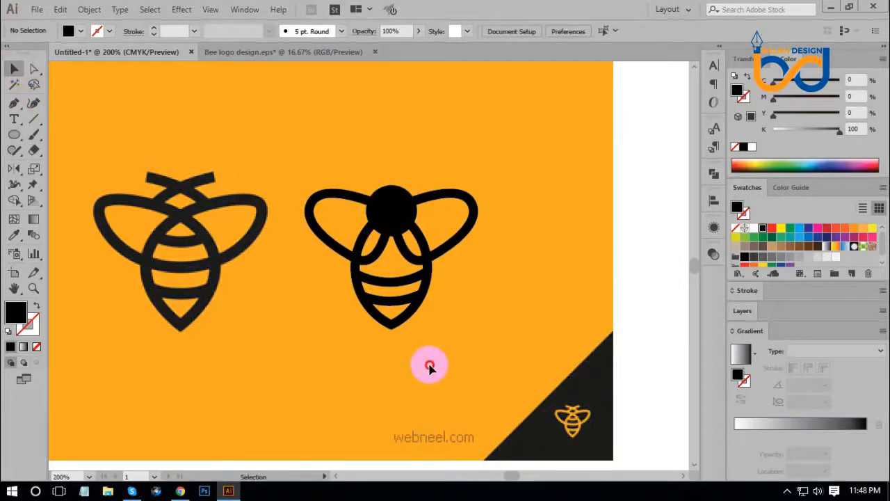
pyautogui.click(395, 218)
pyautogui.moveTo(394, 186); pyautogui.dragTo(391, 185)
pyautogui.click(484, 306)
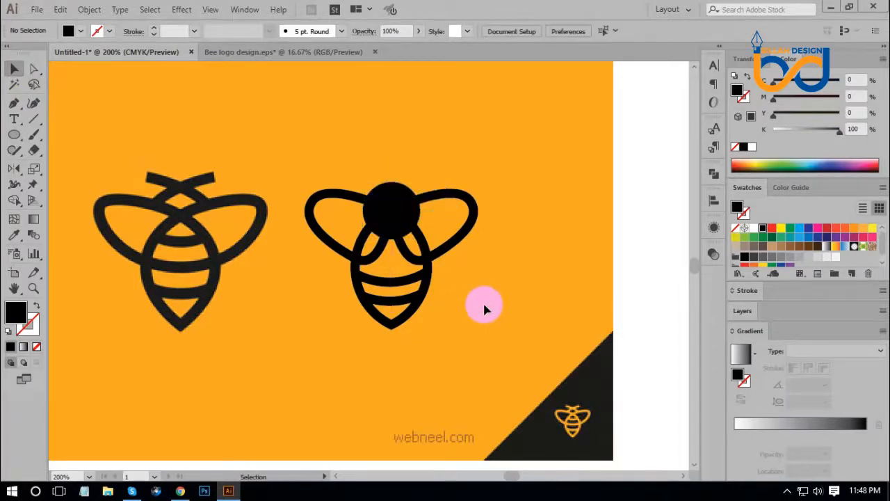
# - Remove the head circle's areas below the wings' upper edges with the Shape Builder, leaving only a dome between the wings
pyautogui.moveTo(330, 153); pyautogui.dragTo(478, 338)
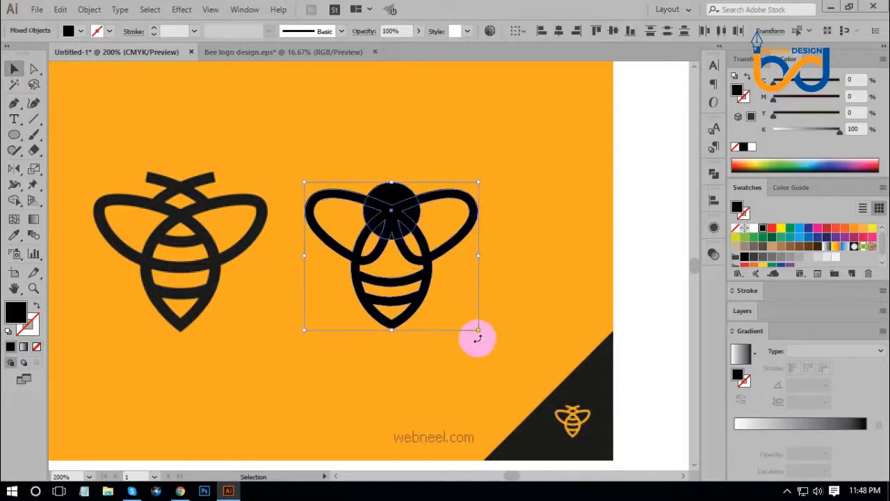
pyautogui.hotkey('ctrl', '=')
pyautogui.hotkey('ctrl', '=')
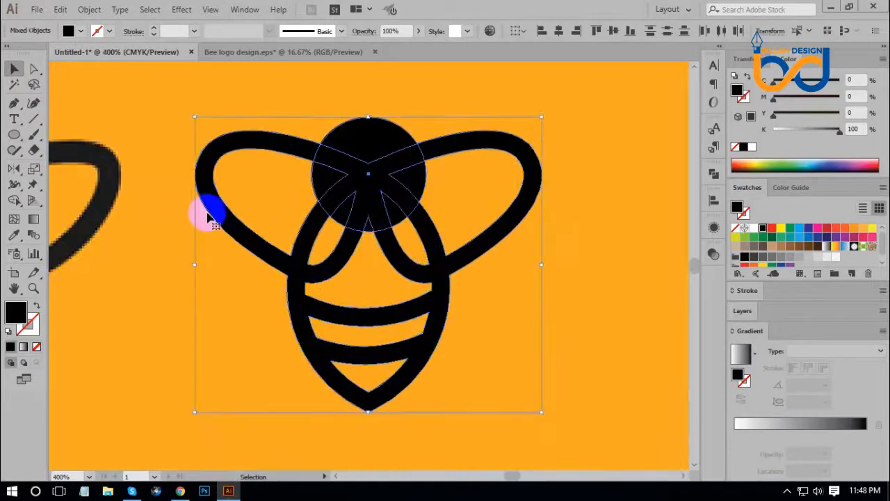
pyautogui.click(15, 203)
pyautogui.moveTo(309, 278)
pyautogui.mouseDown()
pyautogui.moveTo(329, 229)
pyautogui.moveTo(326, 189)
pyautogui.mouseUp()
pyautogui.keyDown('alt'); pyautogui.click(323, 179); pyautogui.keyUp('alt')
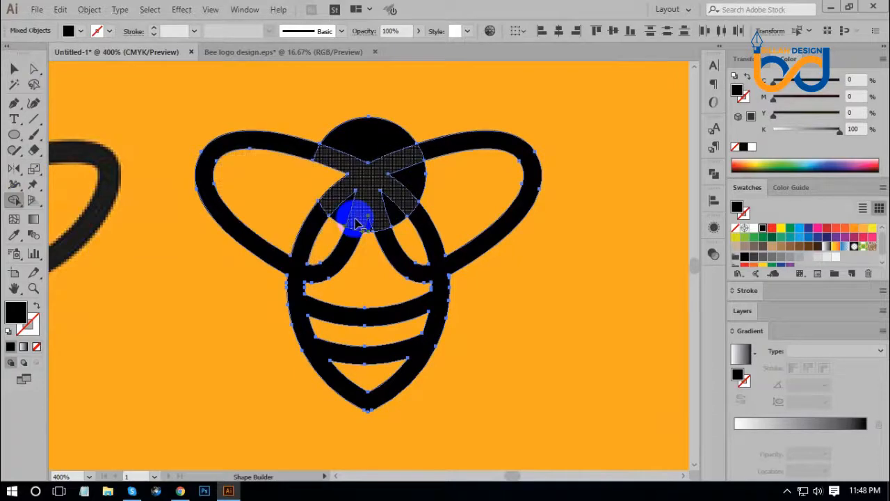
pyautogui.keyDown('alt'); pyautogui.click(345, 211); pyautogui.keyUp('alt')
pyautogui.keyDown('alt'); pyautogui.click(393, 227); pyautogui.keyUp('alt')
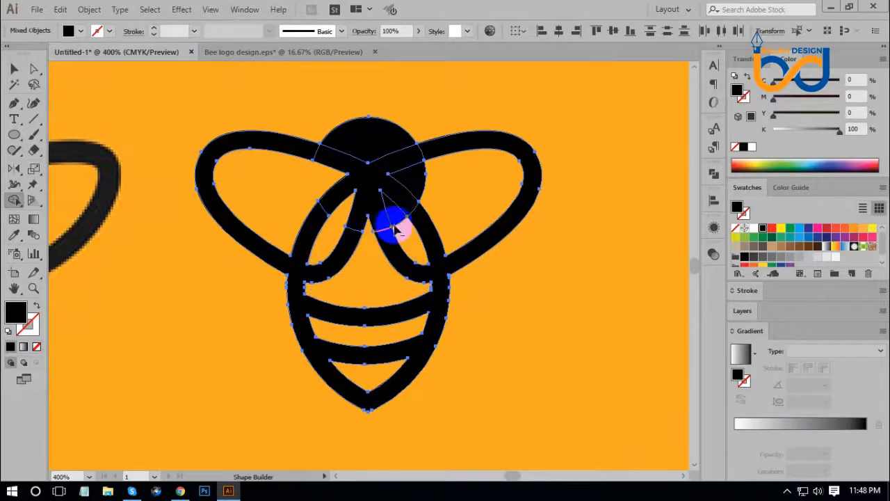
pyautogui.click(14, 68)
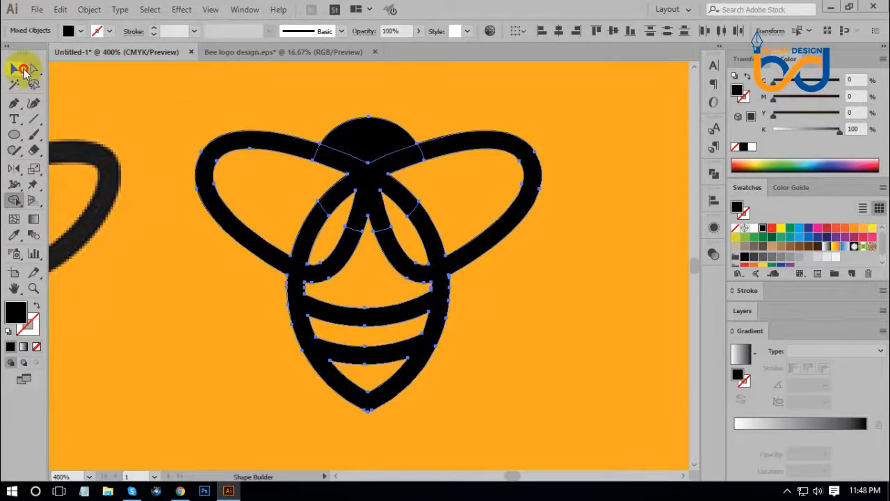
pyautogui.click(495, 352)
# - Draw a straight line from inside the head diagonally up and to the right as an antenna
pyautogui.hotkey('ctrl', '-')
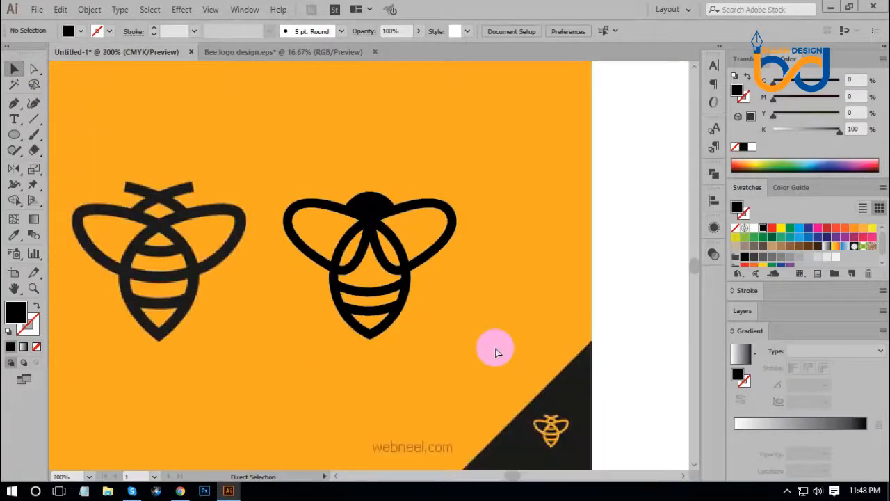
pyautogui.hotkey('ctrl', '+')
pyautogui.moveTo(529, 320); pyautogui.dragTo(519, 376)
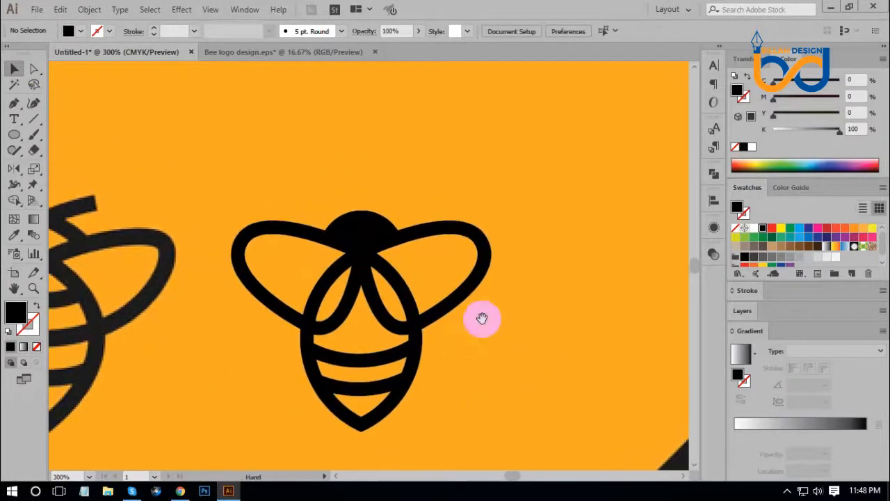
pyautogui.click(39, 118)
pyautogui.moveTo(354, 221); pyautogui.dragTo(354, 318)
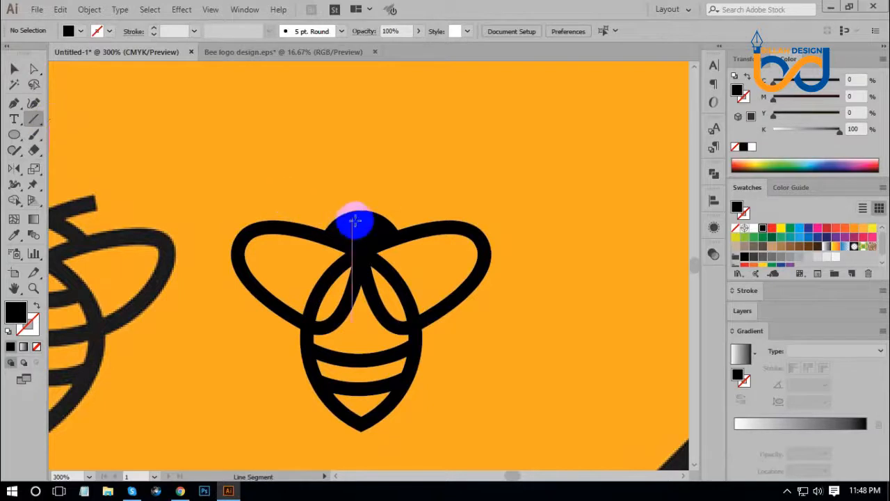
pyautogui.moveTo(362, 229)
pyautogui.mouseDown()
pyautogui.moveTo(379, 233)
pyautogui.moveTo(383, 199)
pyautogui.moveTo(397, 186)
pyautogui.mouseUp()
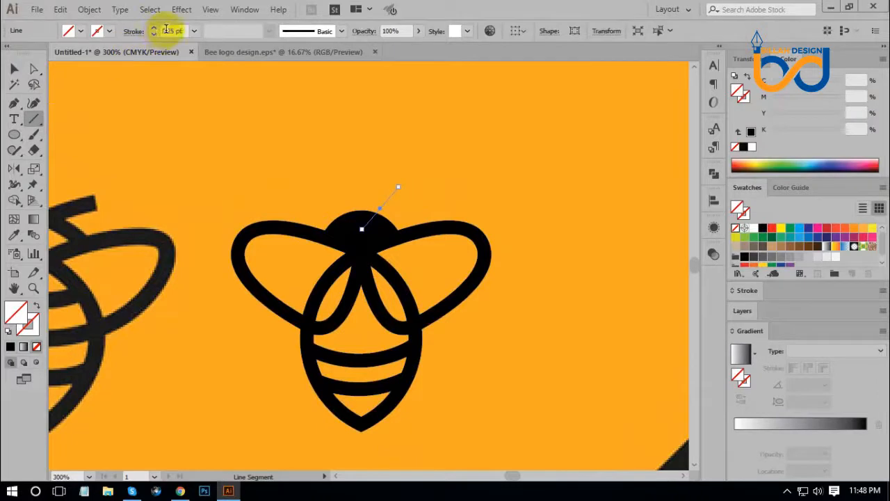
# - Give the antenna line a black 6 pt stroke with round caps
pyautogui.scroll(4, 166, 30)
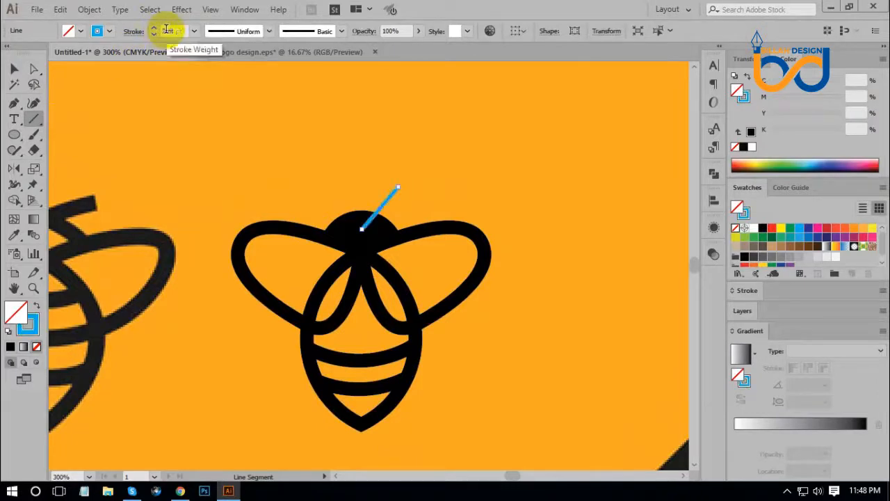
pyautogui.click(744, 214)
pyautogui.click(763, 228)
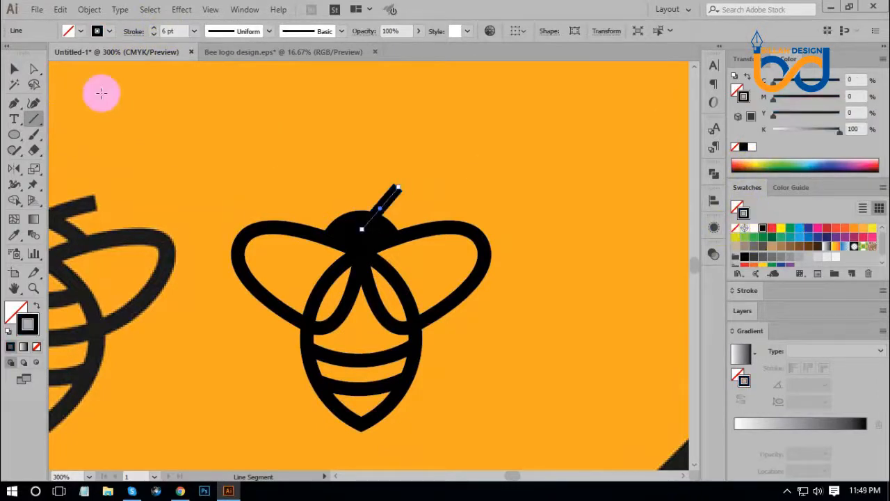
pyautogui.click(14, 68)
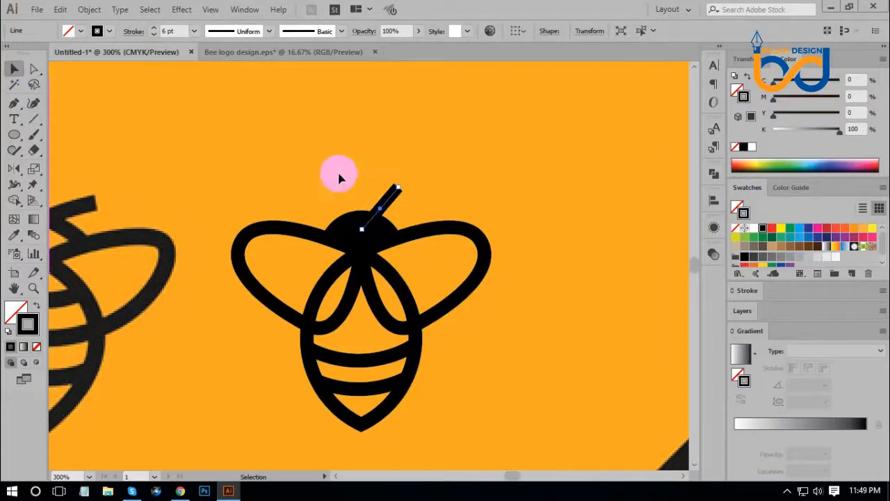
pyautogui.click(134, 32)
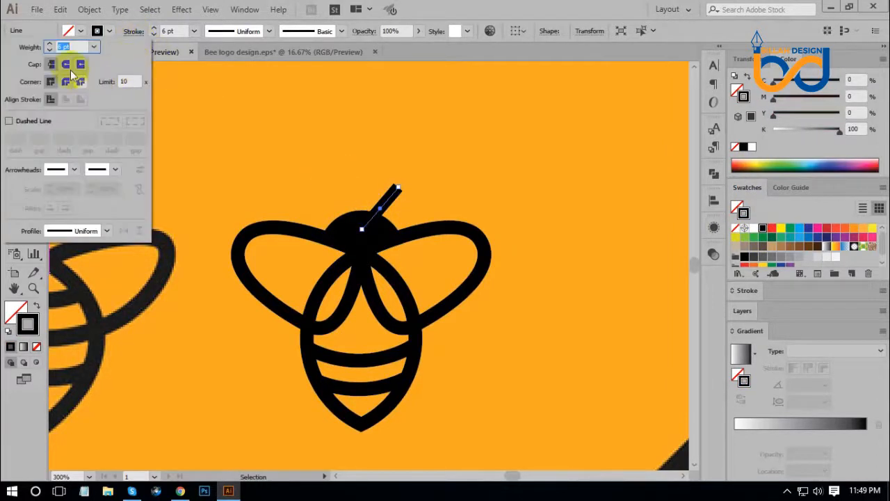
pyautogui.click(66, 65)
pyautogui.click(402, 136)
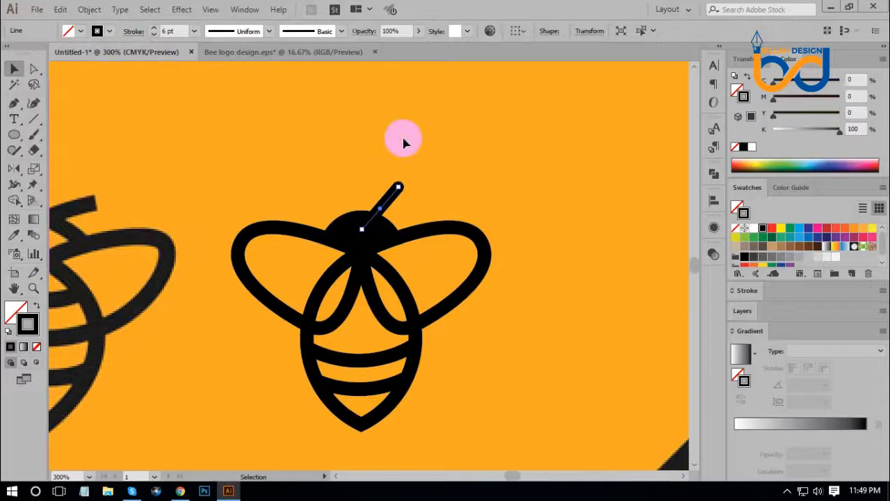
# - Rotate the antenna line slightly to a steeper angle
pyautogui.click(399, 185)
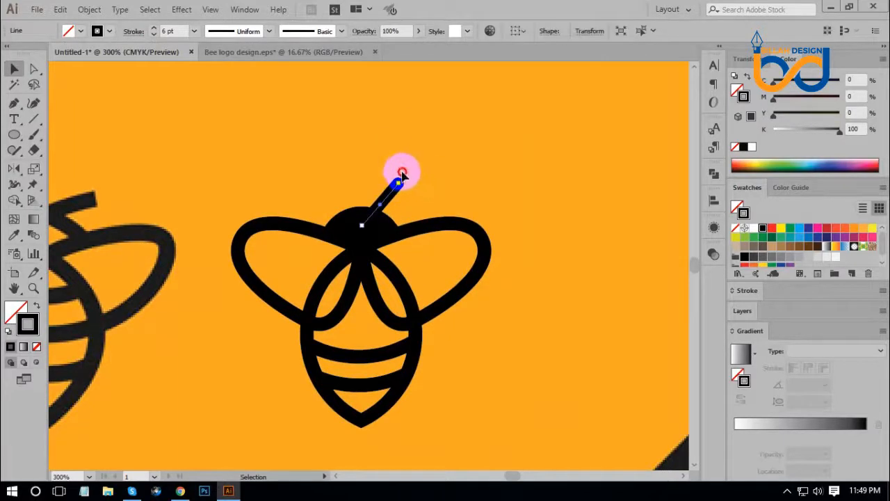
pyautogui.moveTo(402, 174)
pyautogui.mouseDown()
pyautogui.moveTo(398, 185)
pyautogui.moveTo(406, 188)
pyautogui.moveTo(402, 175)
pyautogui.mouseUp()
pyautogui.click(469, 188)
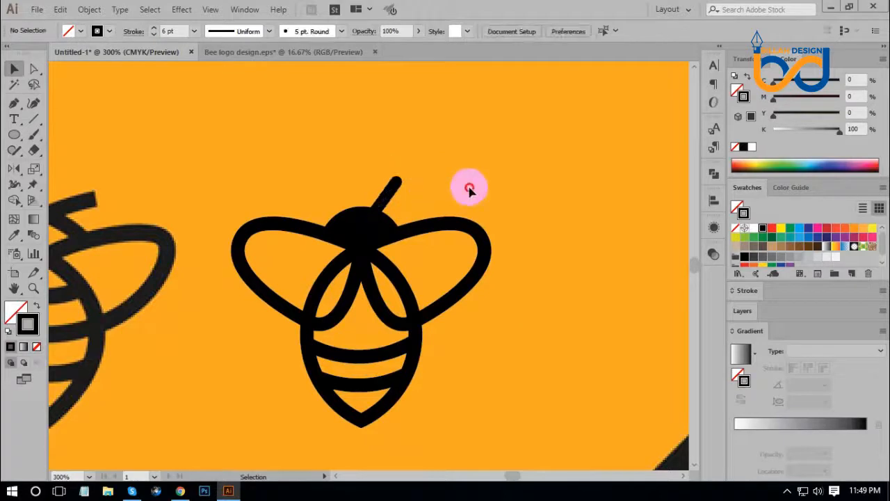
# - Reflect a copy of the antenna across the vertical axis through its lower end point to form the second antenna
pyautogui.click(382, 194)
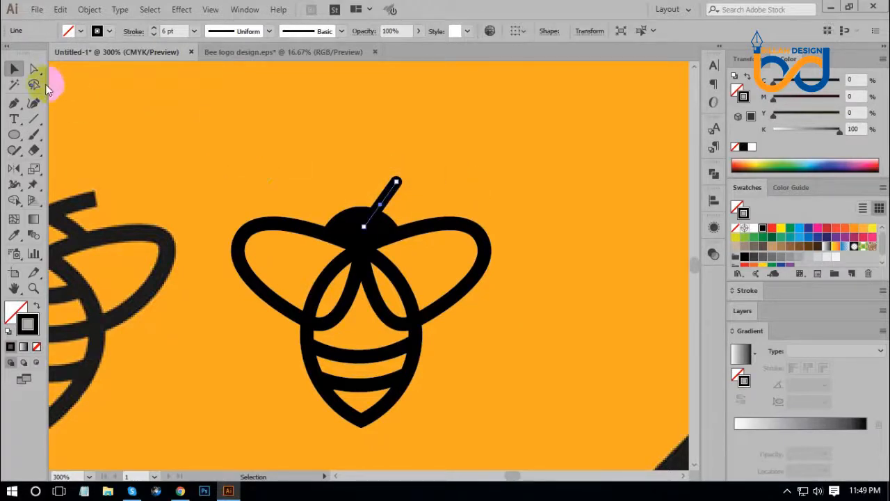
pyautogui.click(15, 169)
pyautogui.click(364, 237)
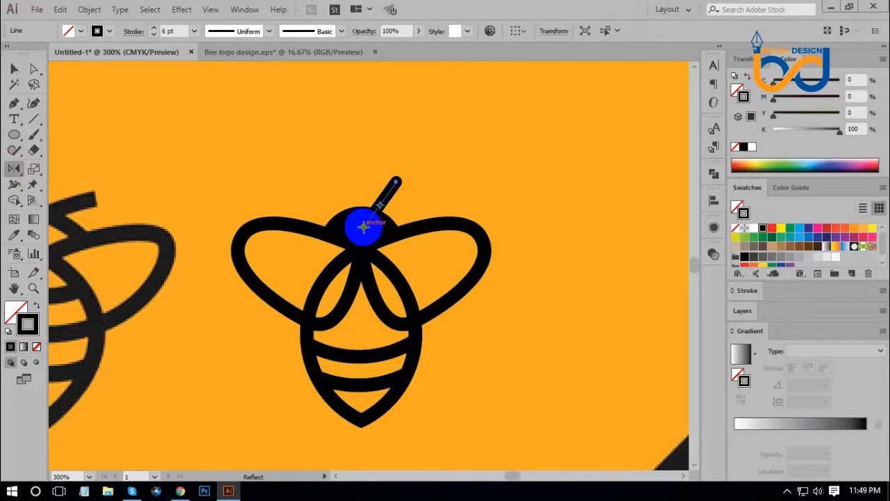
pyautogui.keyDown('alt'); pyautogui.click(364, 227); pyautogui.keyUp('alt')
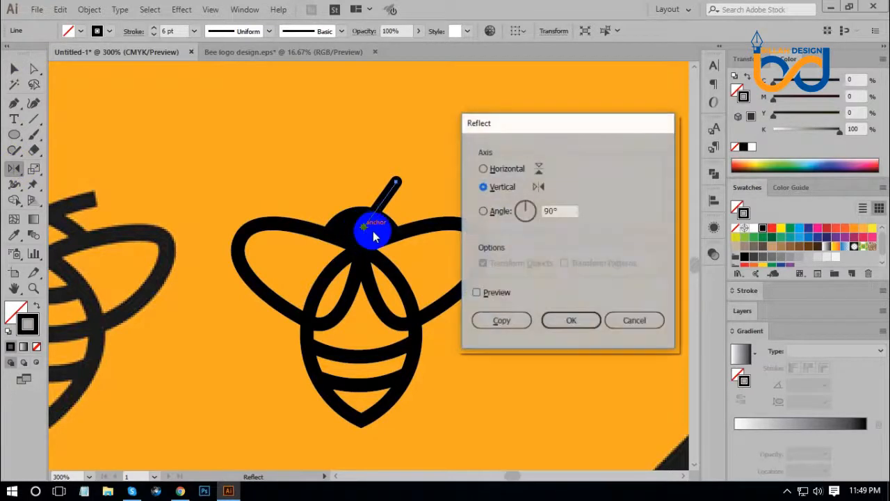
pyautogui.click(500, 320)
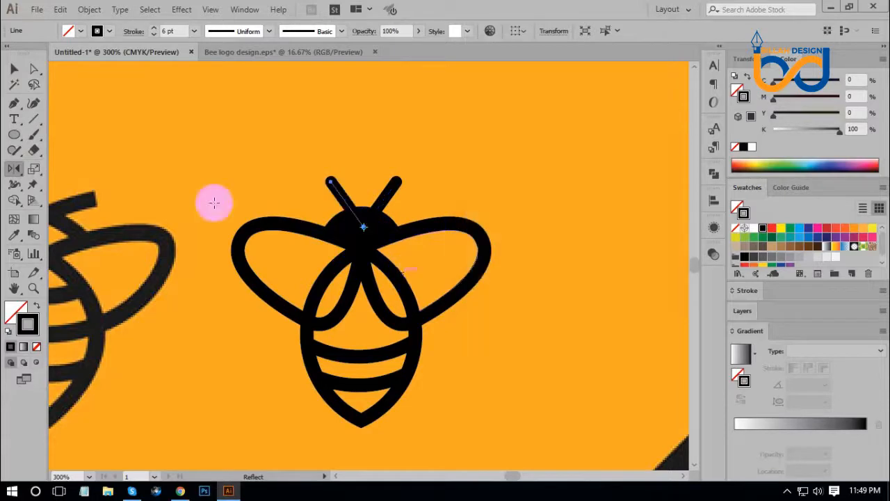
pyautogui.click(15, 69)
pyautogui.click(549, 287)
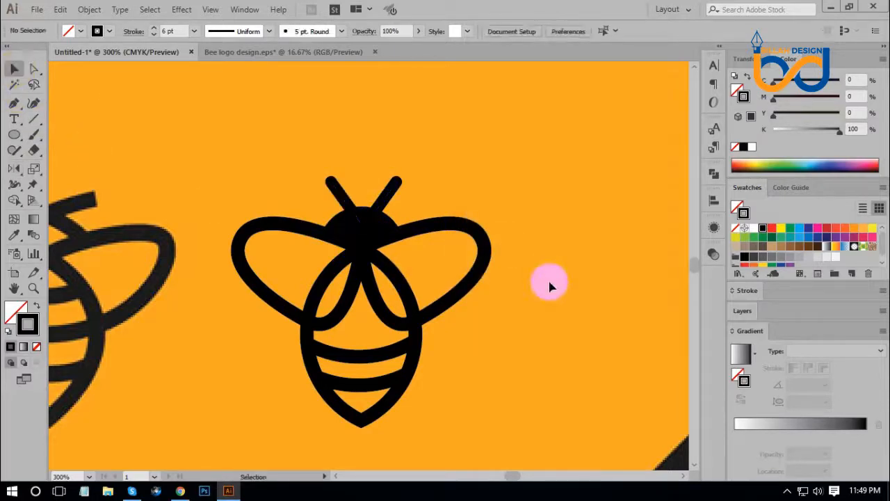
# - Expand the strokes of both antenna lines into filled shapes
pyautogui.hotkey('ctrl', '1')
pyautogui.hotkey('ctrl', '-')
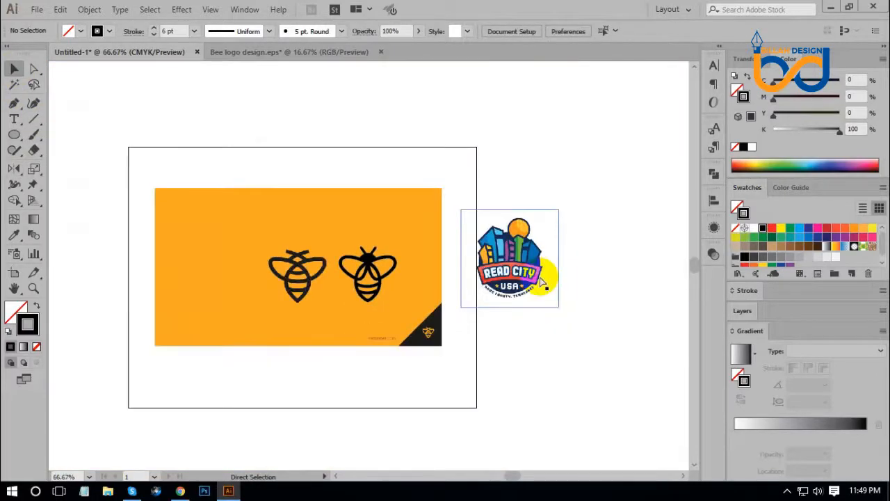
pyautogui.hotkey('ctrl', '=')
pyautogui.hotkey('ctrl', '=')
pyautogui.hotkey('ctrl', '=')
pyautogui.hotkey('ctrl', '=')
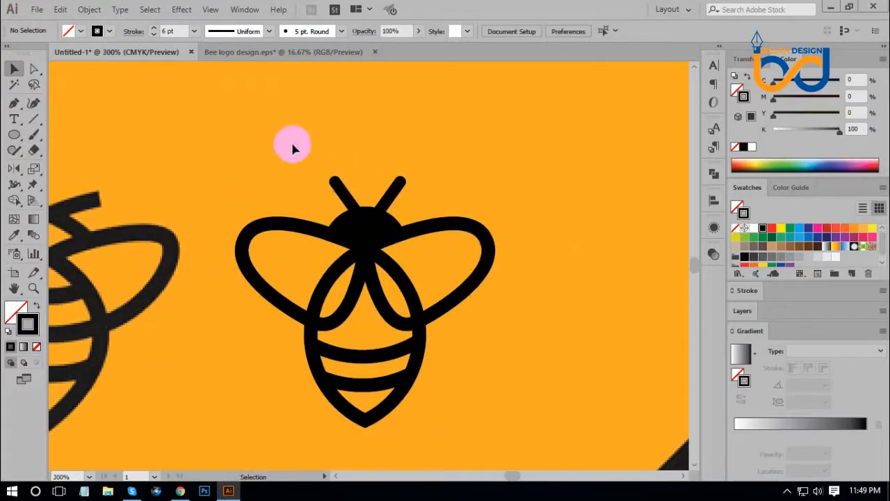
pyautogui.click(394, 191)
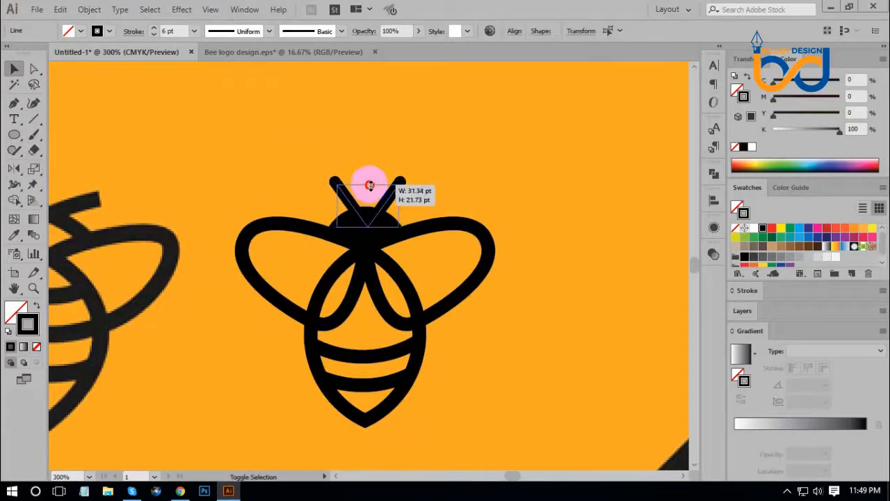
pyautogui.click(547, 254)
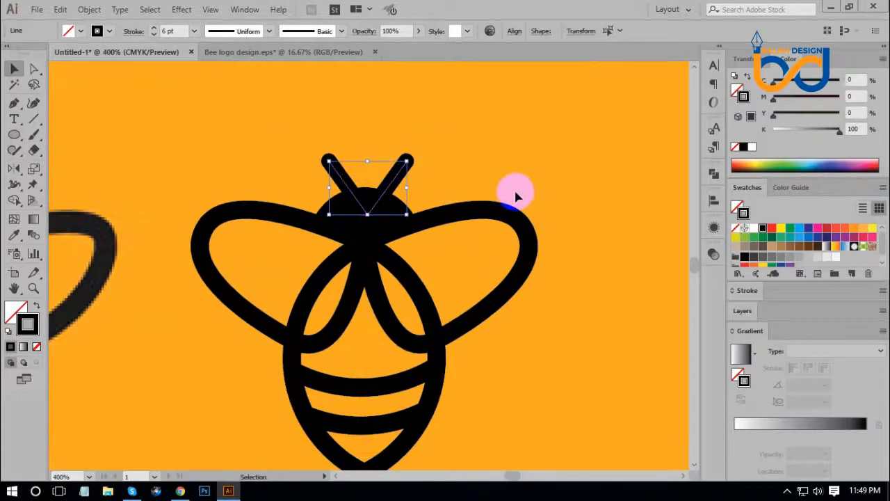
pyautogui.hotkey('ctrl', '-')
pyautogui.click(89, 9)
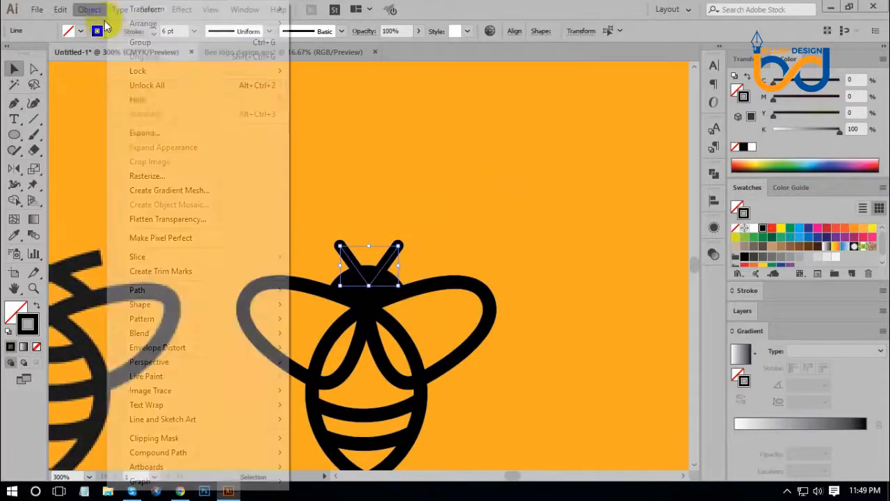
pyautogui.click(147, 132)
pyautogui.click(413, 317)
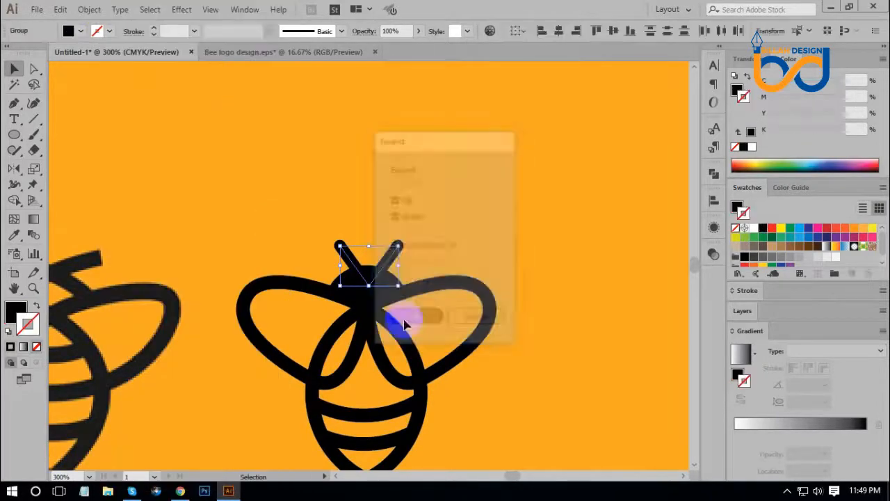
# - Unite the bee's head, wings and striped body into one shape, leaving the antennae separate
pyautogui.moveTo(324, 254); pyautogui.dragTo(597, 363)
pyautogui.click(600, 306)
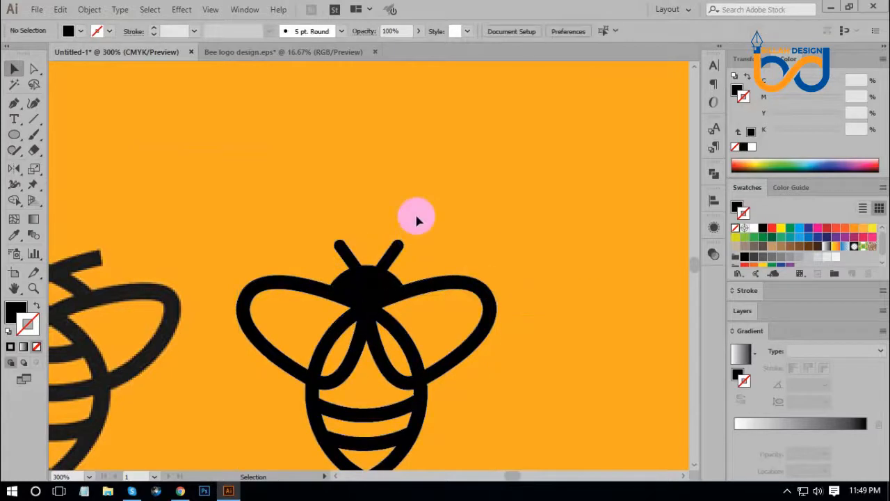
pyautogui.moveTo(420, 209); pyautogui.dragTo(332, 249)
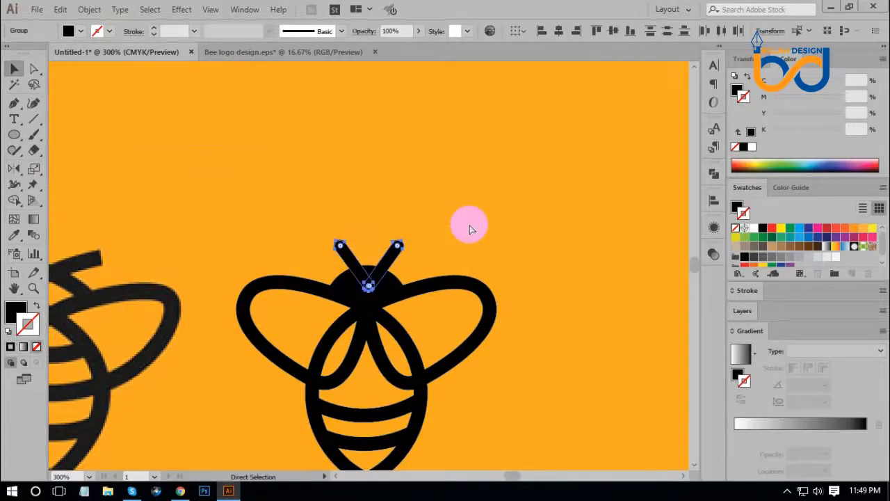
pyautogui.keyDown('shift'); pyautogui.click(330, 341); pyautogui.keyUp('shift')
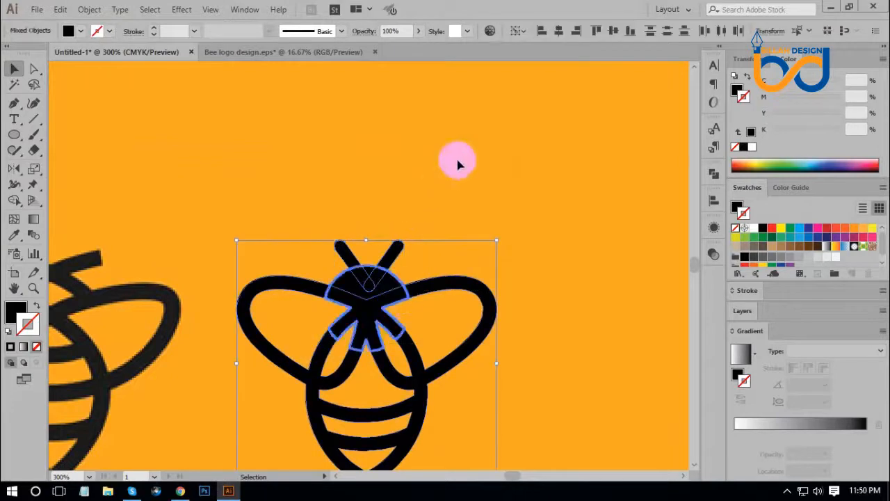
pyautogui.click(521, 272)
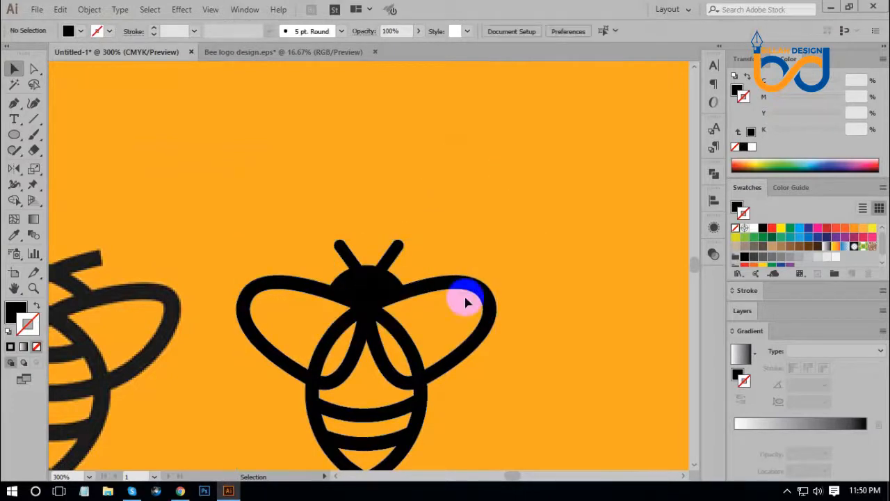
pyautogui.click(379, 342)
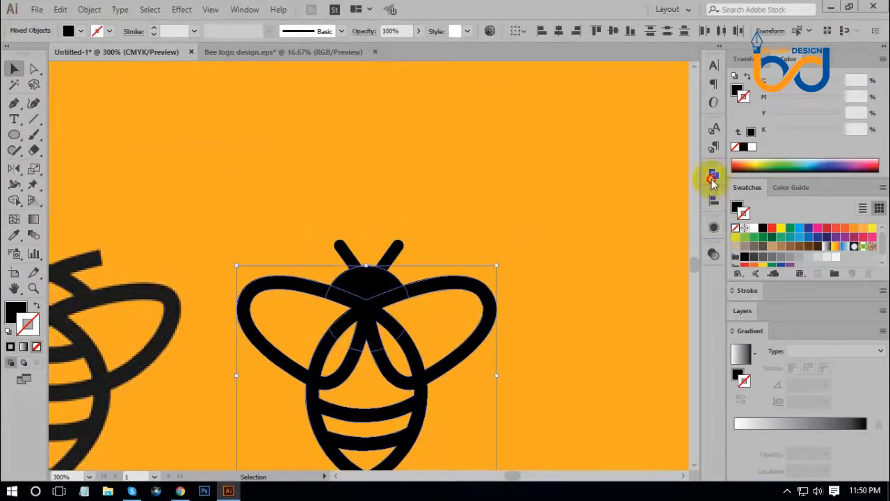
pyautogui.click(713, 180)
pyautogui.click(563, 203)
pyautogui.click(711, 174)
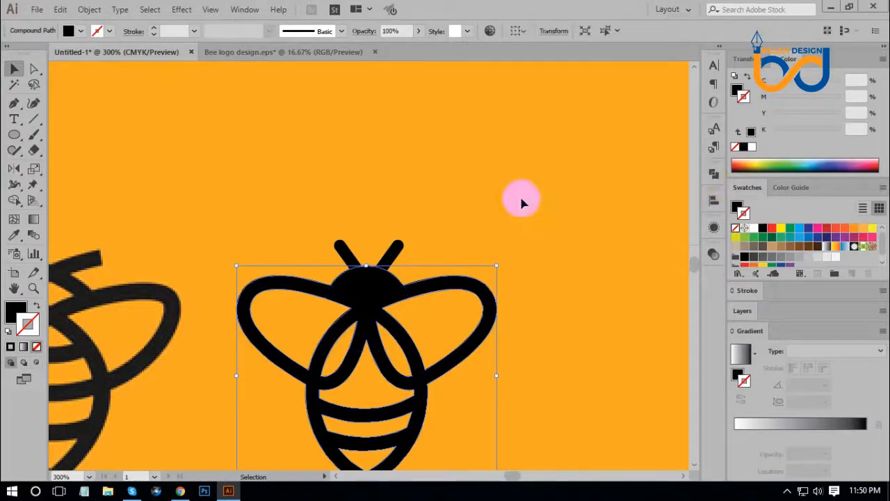
# - Centre the antennae horizontally on the bee's body and unite all parts into one shape
pyautogui.keyDown('shift'); pyautogui.click(361, 314); pyautogui.keyUp('shift')
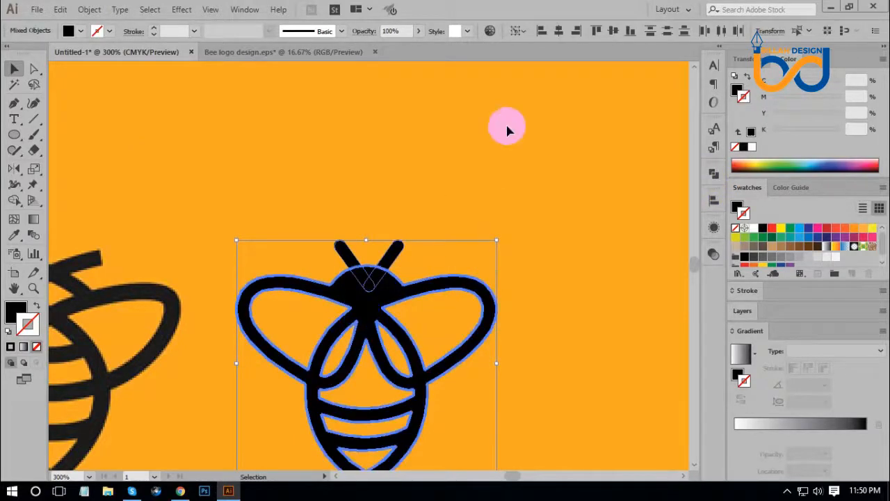
pyautogui.click(572, 298)
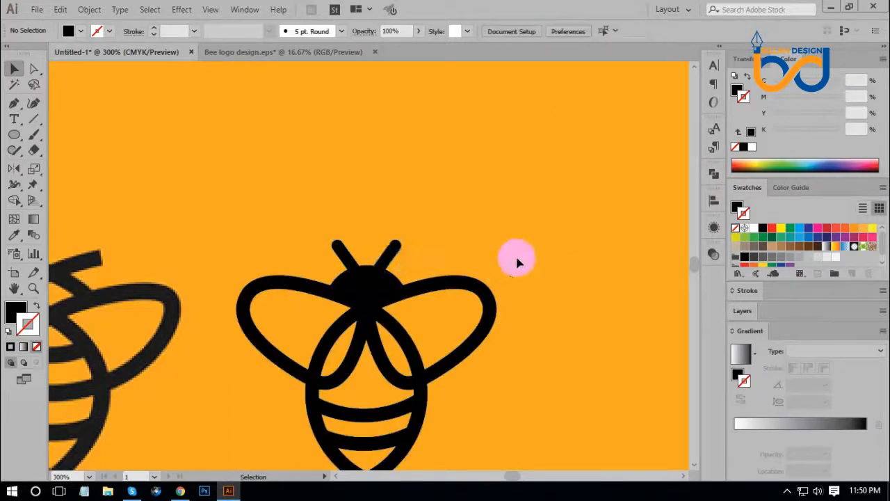
pyautogui.hotkey('ctrl', '-')
pyautogui.hotkey('ctrl', '-')
pyautogui.moveTo(457, 223); pyautogui.dragTo(318, 352)
pyautogui.click(712, 174)
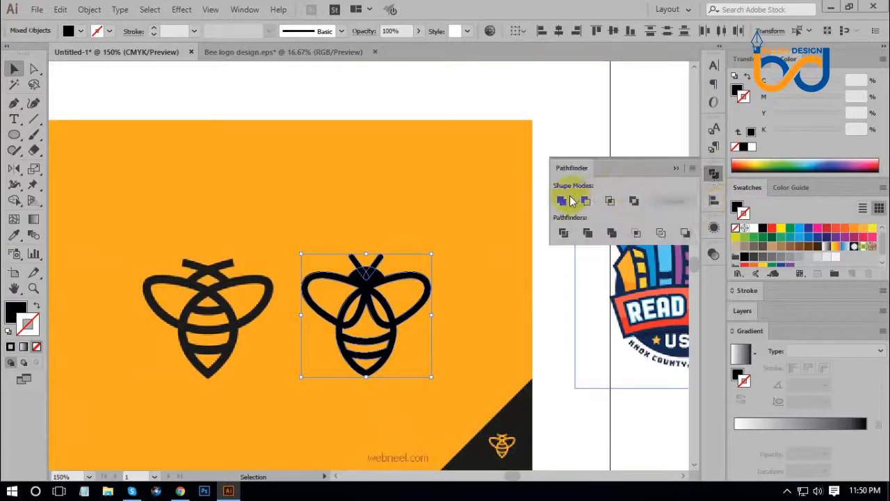
pyautogui.click(563, 202)
pyautogui.click(713, 177)
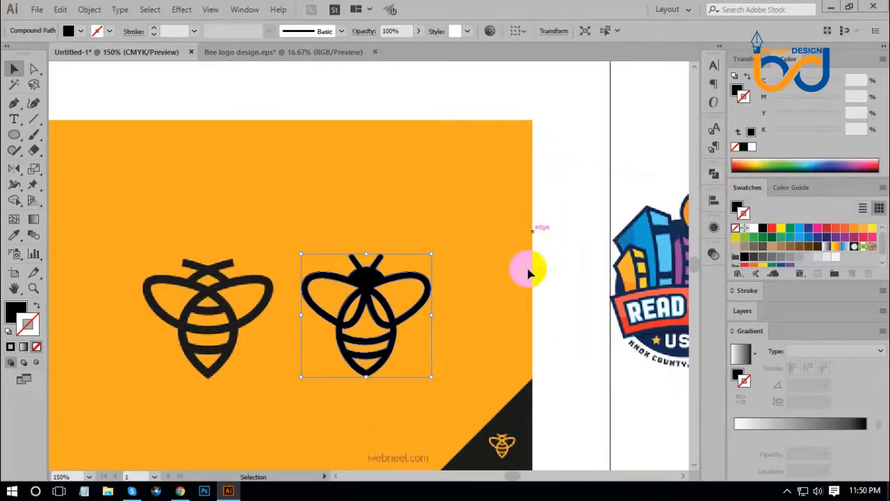
pyautogui.click(525, 270)
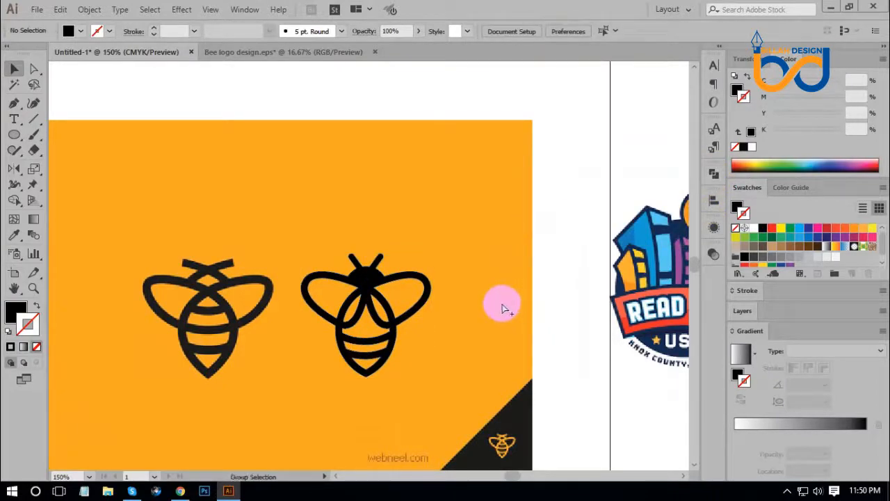
# - Delete the orange reference image with the original bee and move the redrawn bee up slightly
pyautogui.moveTo(502, 308); pyautogui.dragTo(278, 274)
pyautogui.press('Delete')
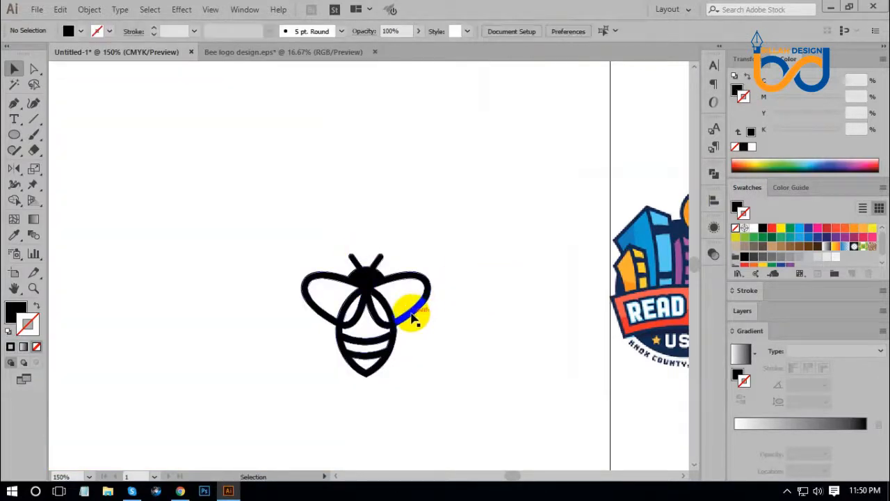
pyautogui.moveTo(411, 308); pyautogui.dragTo(403, 242)
pyautogui.click(461, 332)
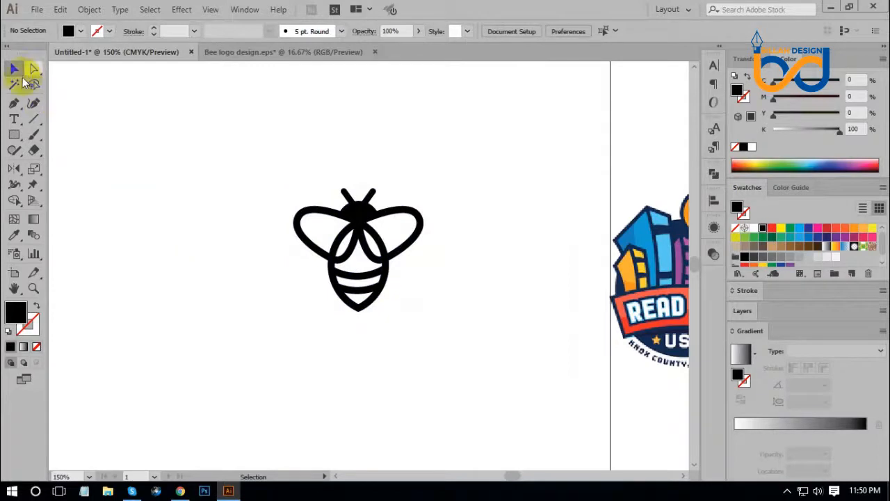
# - Draw a yellow rectangle covering the whole bee and send it to the back
pyautogui.click(14, 133)
pyautogui.moveTo(264, 141); pyautogui.dragTo(469, 358)
pyautogui.click(781, 229)
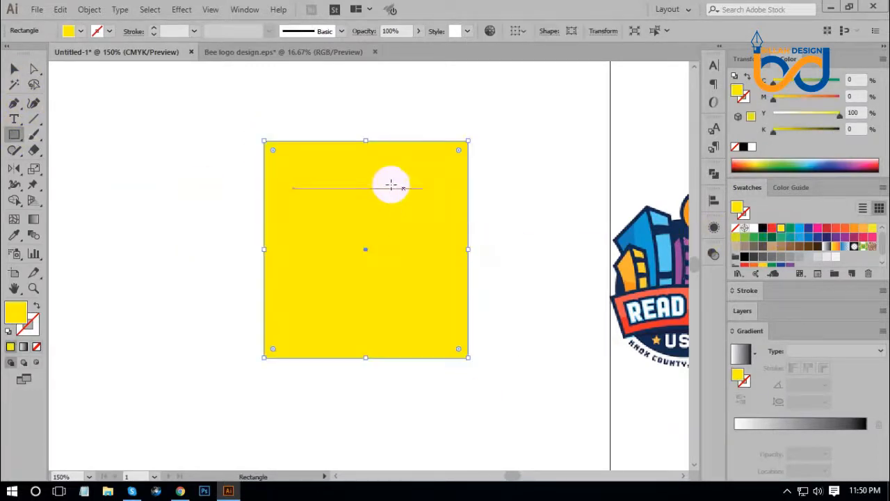
pyautogui.rightClick(392, 185)
pyautogui.moveTo(514, 390)
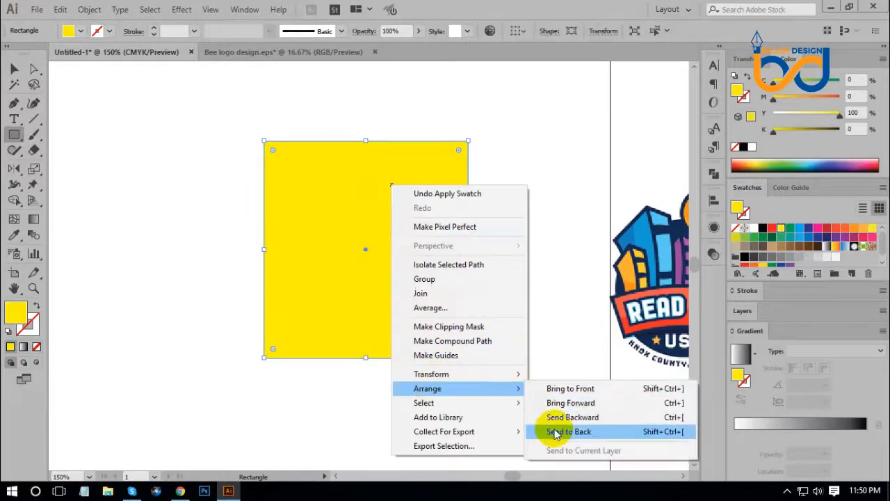
pyautogui.click(554, 431)
# - Remove the yellow area outside the bee with Shape Builder, keeping yellow inside the wings and body
pyautogui.click(15, 69)
pyautogui.moveTo(171, 182); pyautogui.dragTo(487, 304)
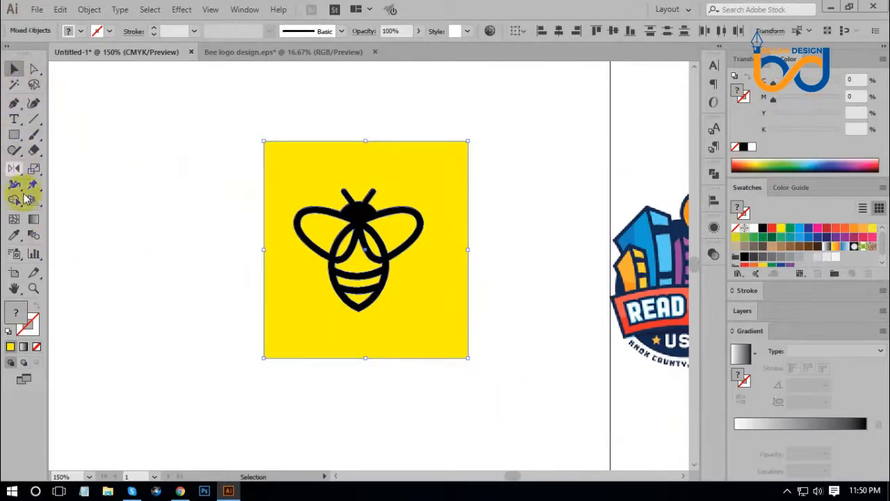
pyautogui.click(15, 201)
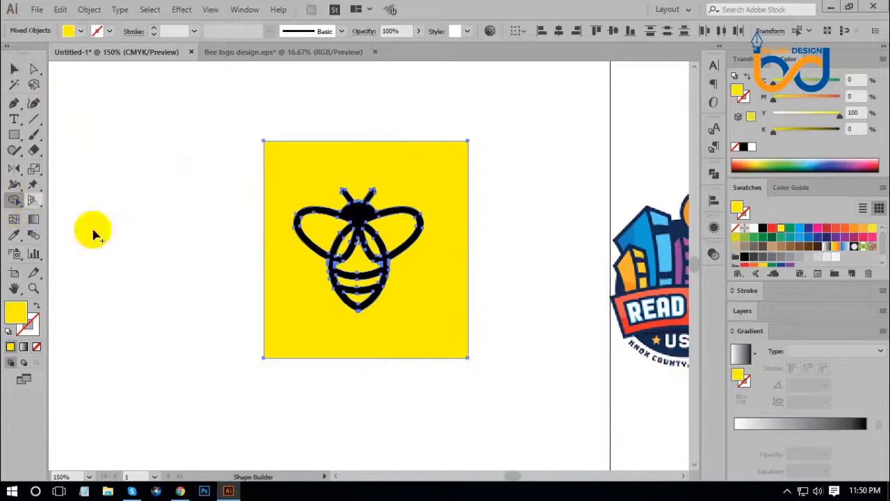
pyautogui.keyDown('alt'); pyautogui.click(436, 281); pyautogui.keyUp('alt')
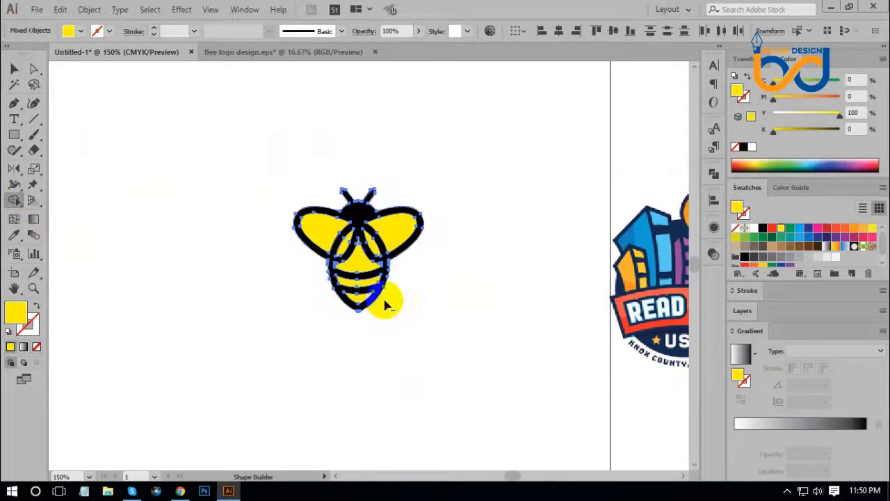
pyautogui.click(13, 69)
pyautogui.click(154, 222)
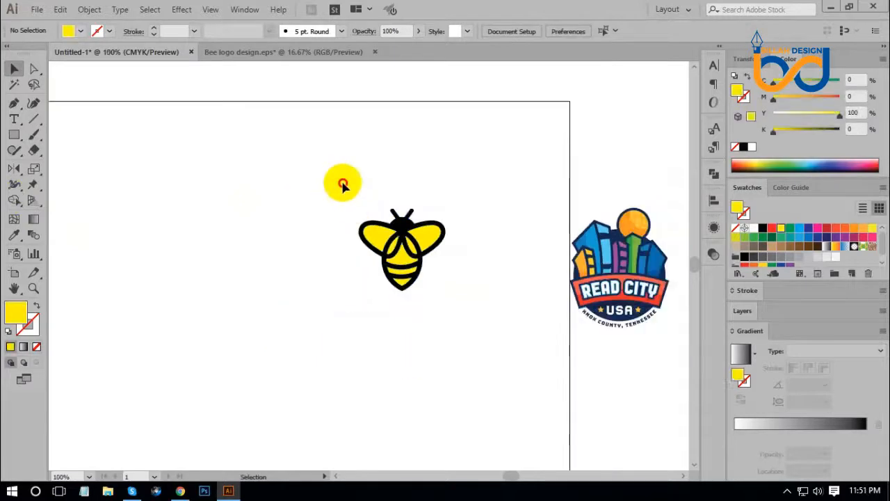
# - Move the complete yellow-and-black bee to the upper left of its current spot on the artboard
pyautogui.moveTo(343, 184); pyautogui.dragTo(441, 326)
pyautogui.moveTo(418, 250); pyautogui.dragTo(175, 208)
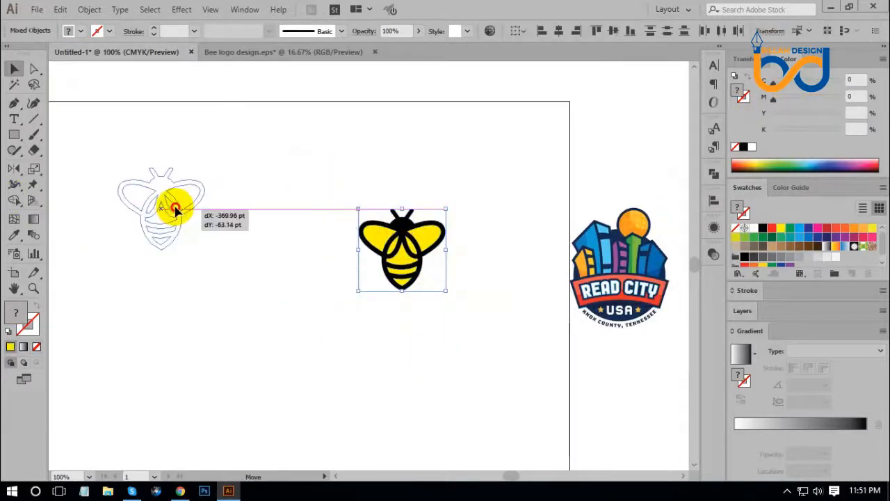
pyautogui.click(376, 310)
# - Move the Read City logo image onto the artboard beside the bee and enlarge it
pyautogui.press('space')
pyautogui.moveTo(574, 295); pyautogui.dragTo(313, 266)
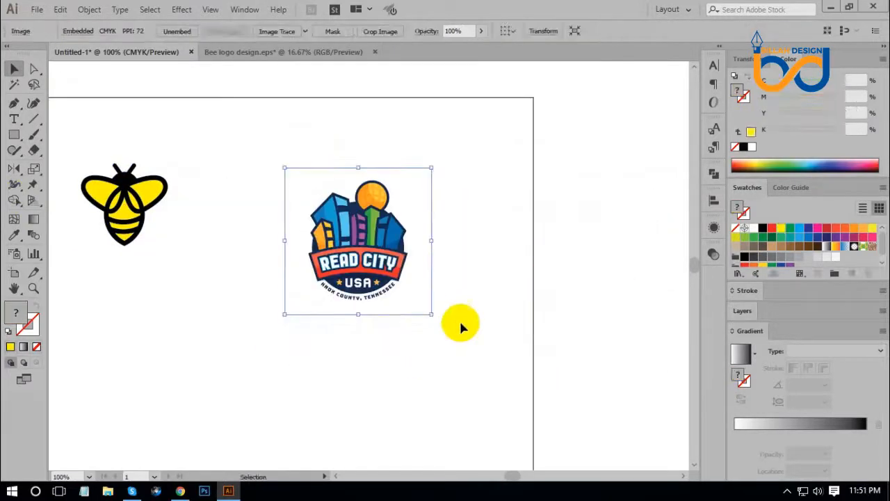
pyautogui.moveTo(430, 314); pyautogui.dragTo(474, 362)
pyautogui.click(498, 338)
pyautogui.moveTo(461, 290); pyautogui.dragTo(471, 320)
pyautogui.click(592, 359)
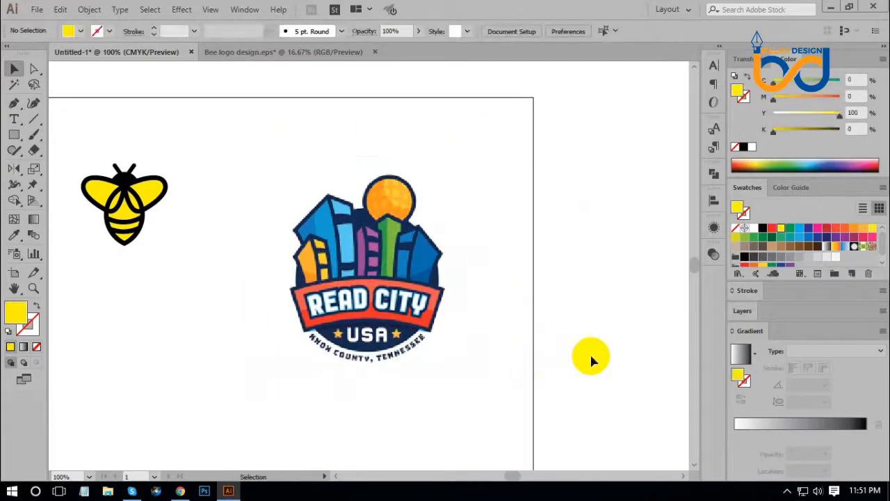
# - Trace the tall blue building of the Read City logo as a closed Pen path with no fill and a yellow 1 pt stroke
pyautogui.hotkey('ctrl', '+')
pyautogui.moveTo(423, 232); pyautogui.dragTo(480, 248)
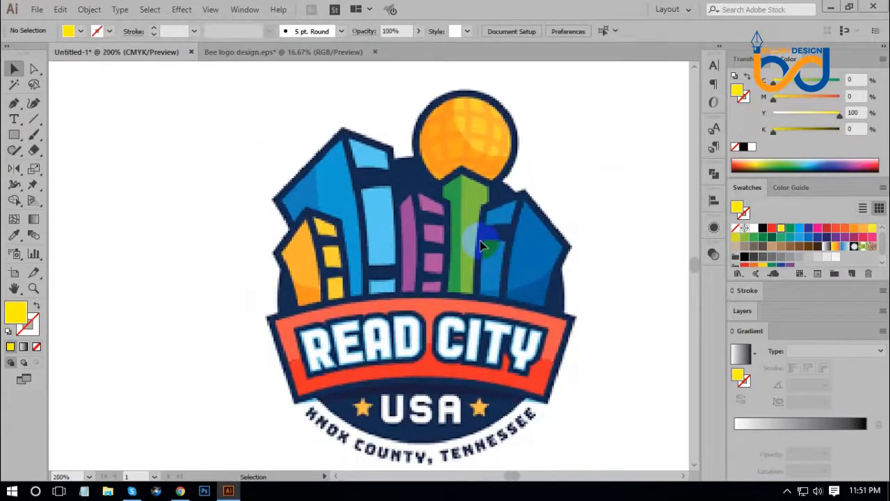
pyautogui.hotkey('ctrl', '-')
pyautogui.moveTo(481, 297); pyautogui.dragTo(465, 288)
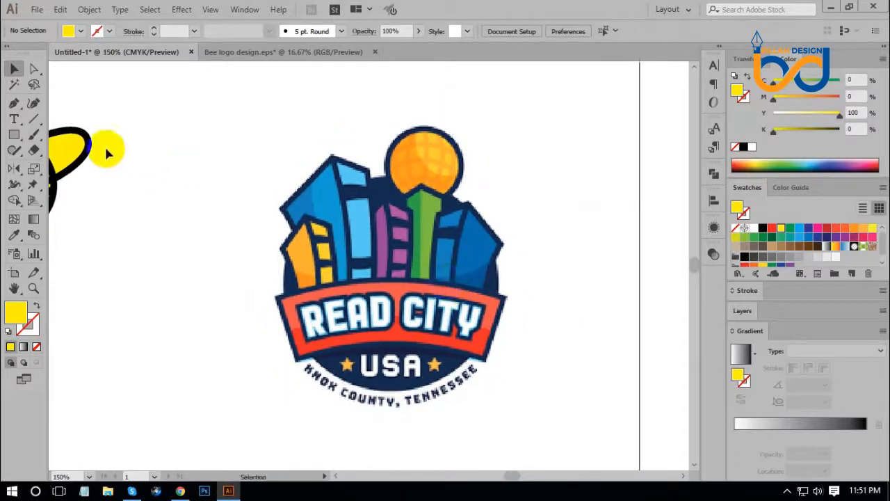
pyautogui.click(15, 103)
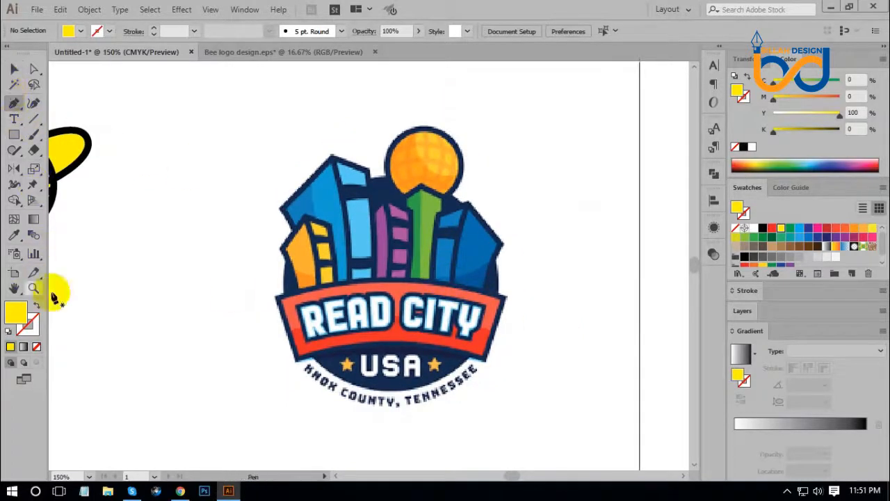
pyautogui.click(38, 307)
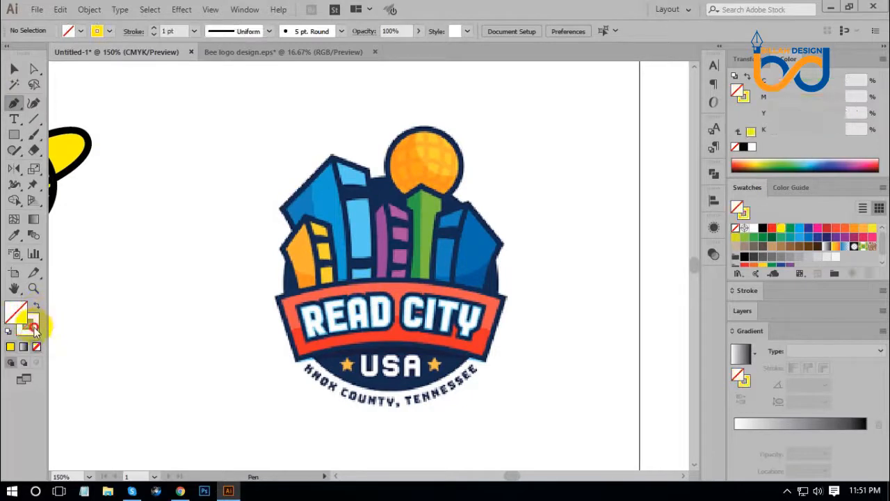
pyautogui.click(281, 215)
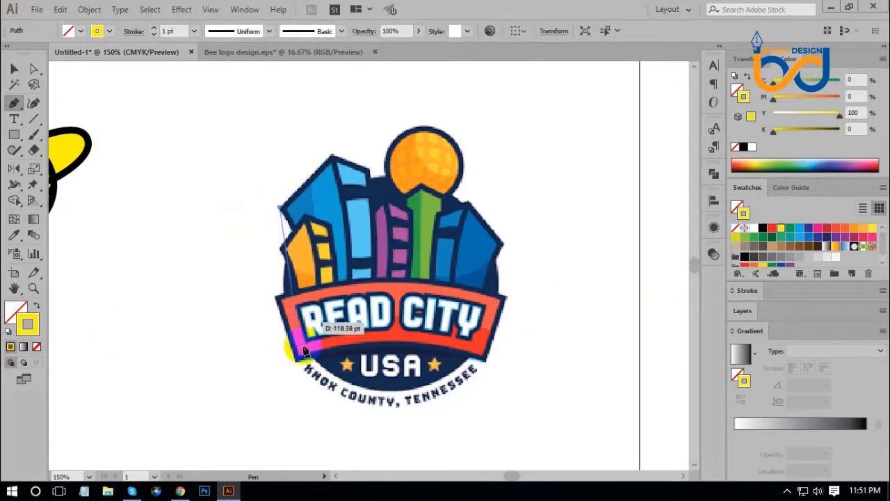
pyautogui.click(301, 253)
pyautogui.moveTo(300, 254); pyautogui.dragTo(327, 143)
pyautogui.click(310, 108)
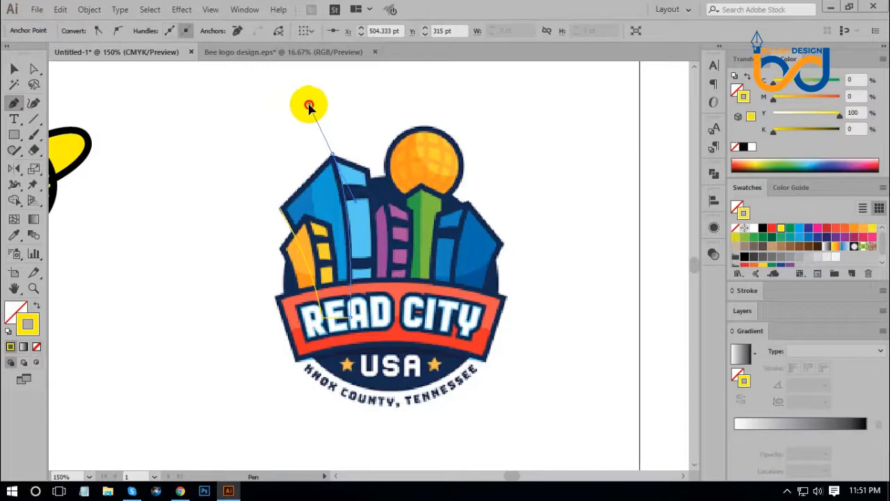
pyautogui.moveTo(333, 155); pyautogui.dragTo(281, 210)
pyautogui.click(13, 69)
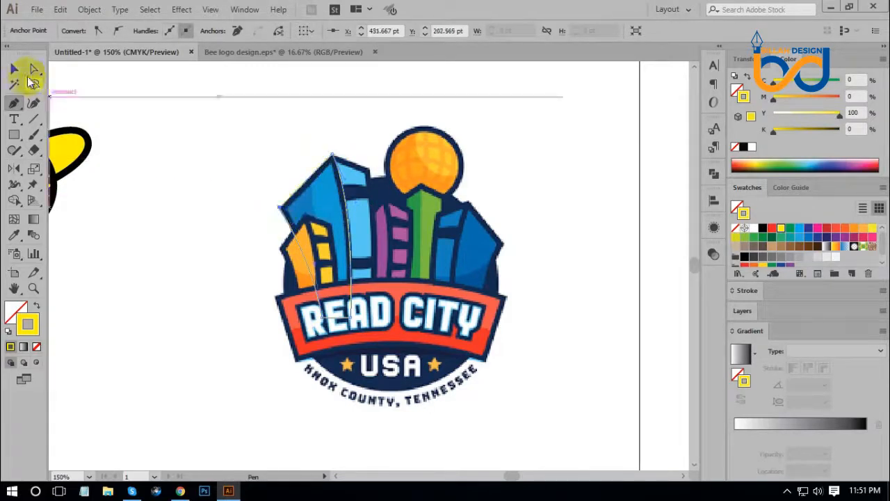
# - Trace the light-blue side face of the tall building as a closed Pen path sharing the building's peak and base corner
pyautogui.click(176, 193)
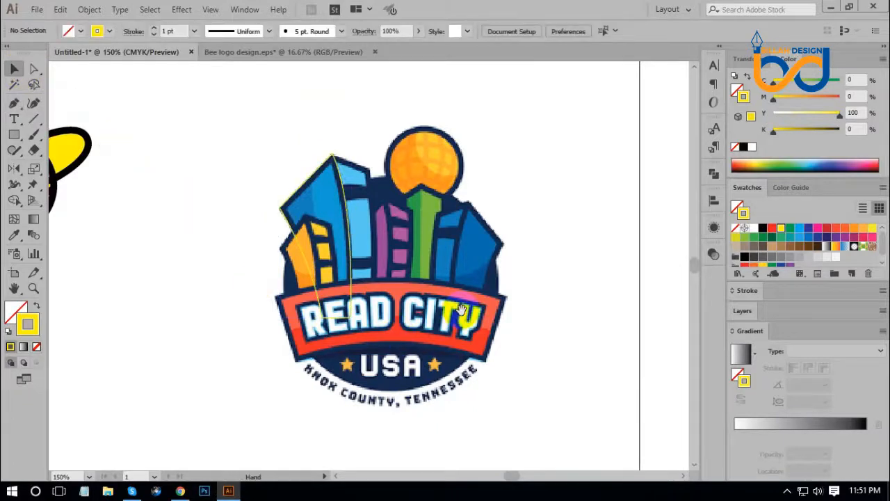
pyautogui.hotkey('ctrl', '=')
pyautogui.scroll(1, 427, 223)
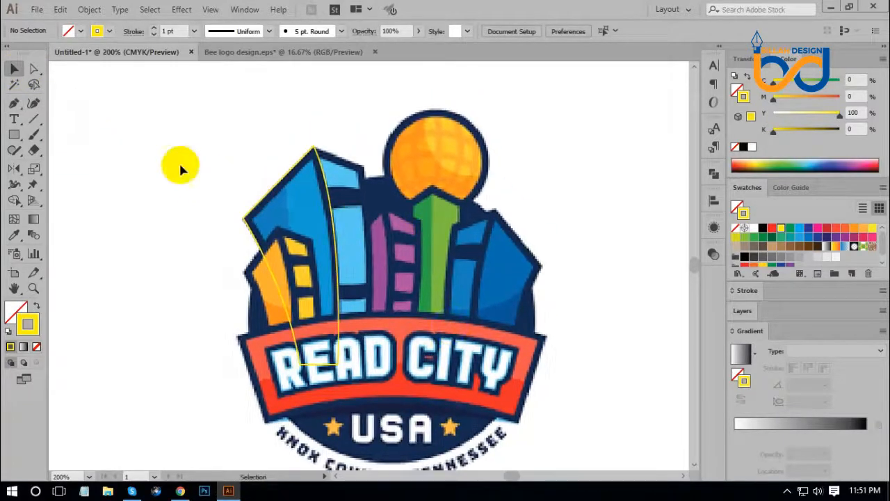
pyautogui.click(17, 102)
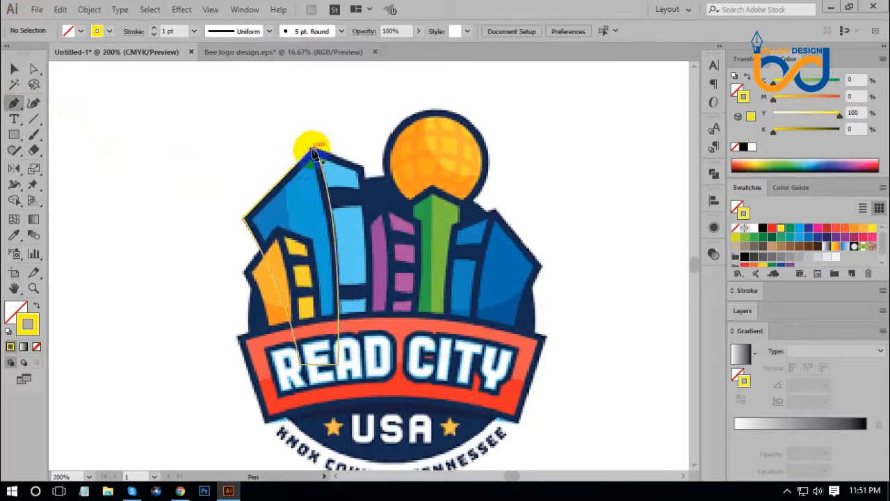
pyautogui.click(313, 149)
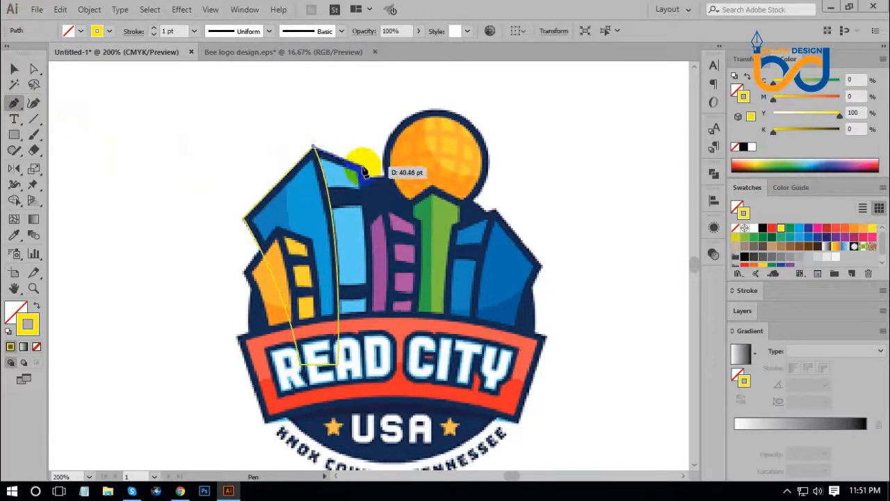
pyautogui.click(363, 171)
pyautogui.scroll(-3, 365, 264)
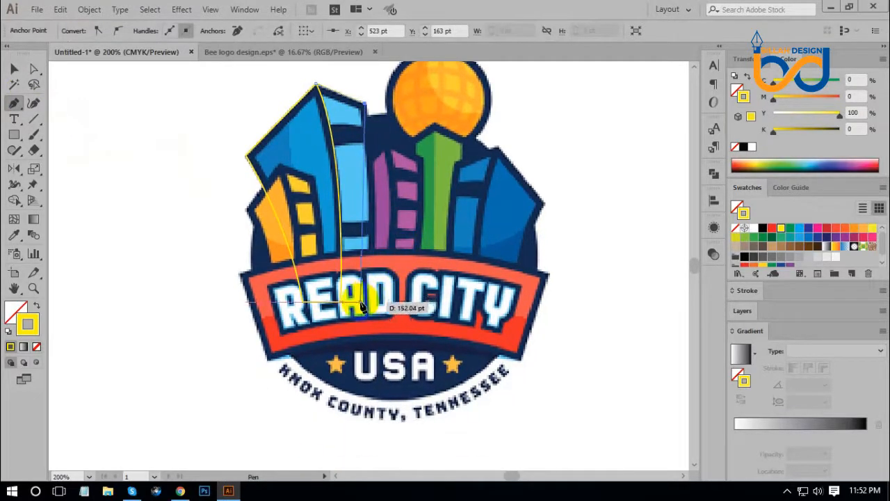
pyautogui.click(362, 303)
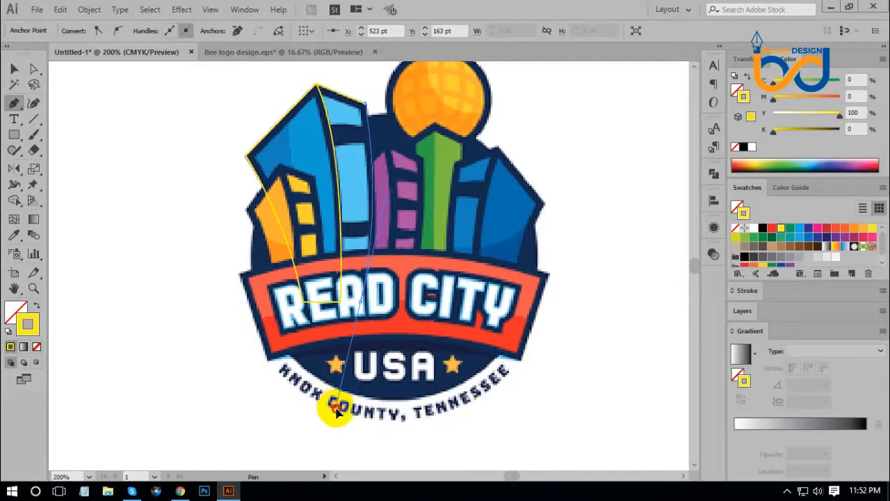
pyautogui.click(361, 307)
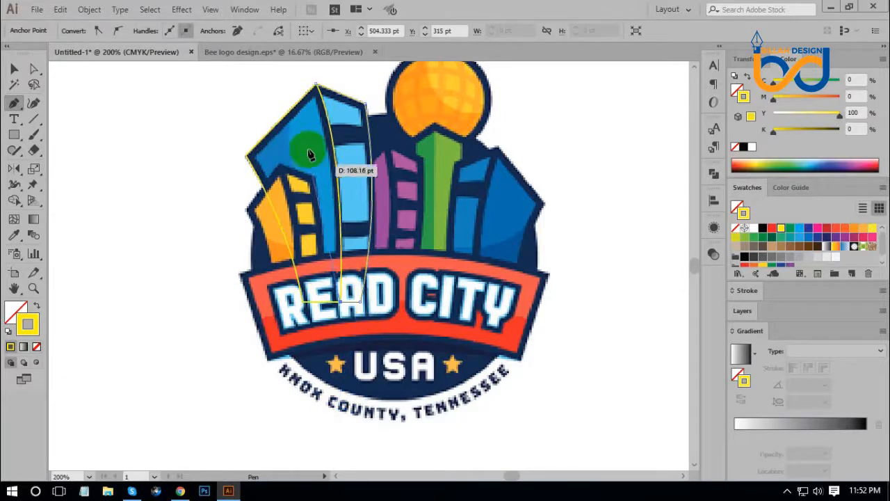
pyautogui.click(316, 87)
pyautogui.click(14, 69)
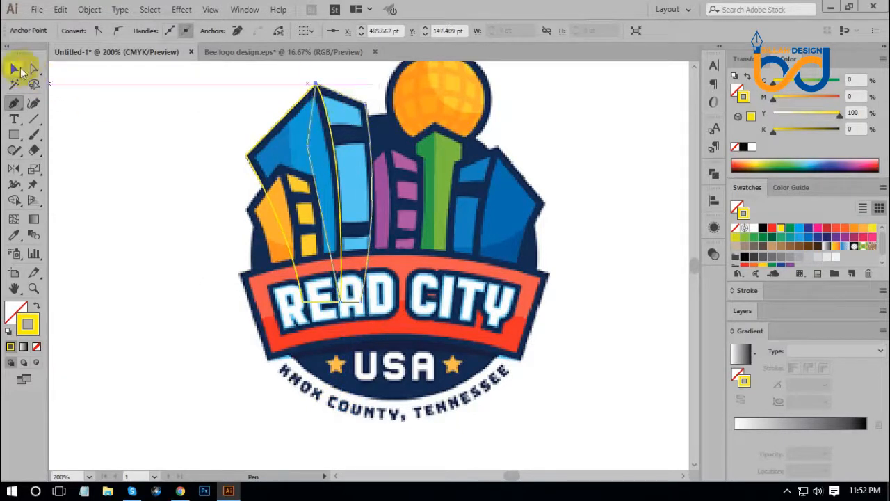
pyautogui.click(482, 294)
# - Move both traced building paths off the logo into the empty space beside the bee and make their strokes black
pyautogui.moveTo(456, 272); pyautogui.dragTo(555, 346)
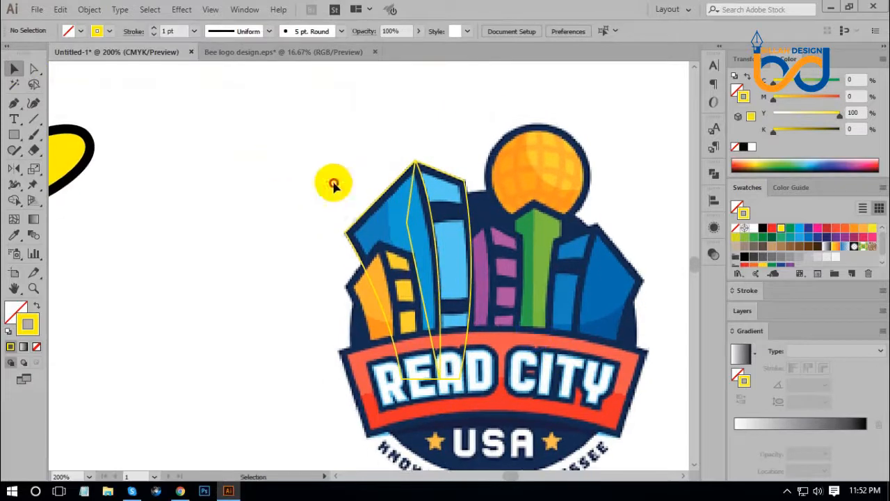
pyautogui.moveTo(333, 185)
pyautogui.mouseDown()
pyautogui.moveTo(461, 277)
pyautogui.moveTo(259, 238)
pyautogui.mouseUp()
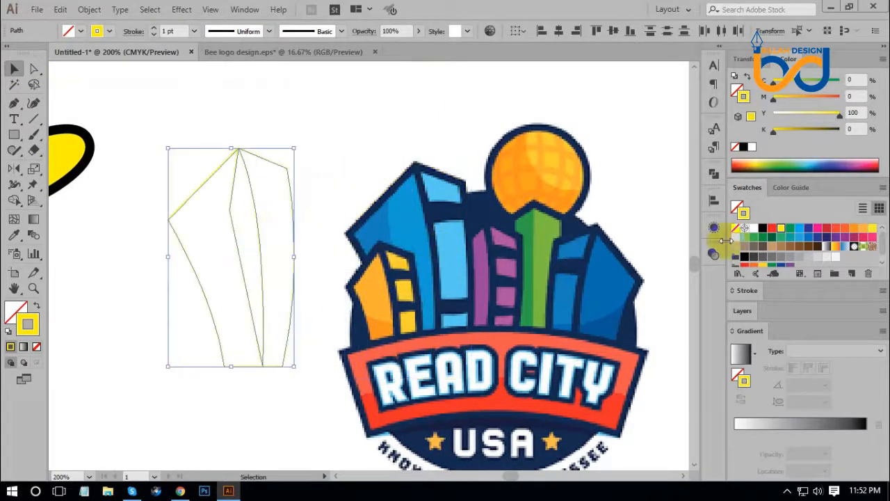
pyautogui.click(763, 229)
pyautogui.click(501, 288)
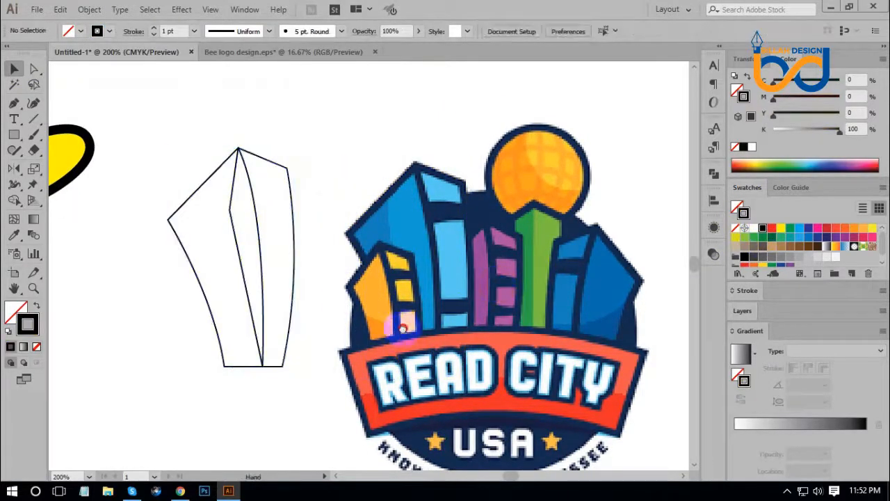
# - Merge the leftover sliver into the building's front face with Shape Builder, keeping the side face as one separate region
pyautogui.moveTo(401, 328); pyautogui.dragTo(456, 311)
pyautogui.moveTo(286, 388); pyautogui.dragTo(375, 313)
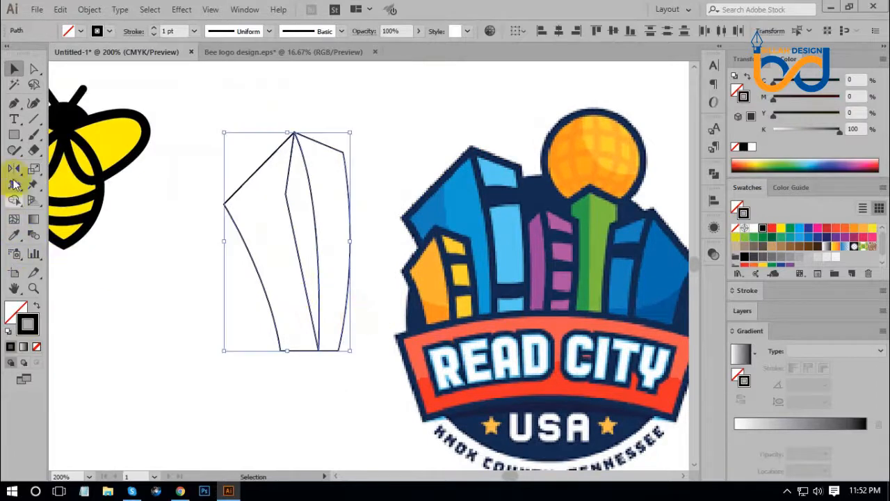
pyautogui.click(15, 200)
pyautogui.moveTo(294, 205); pyautogui.dragTo(278, 224)
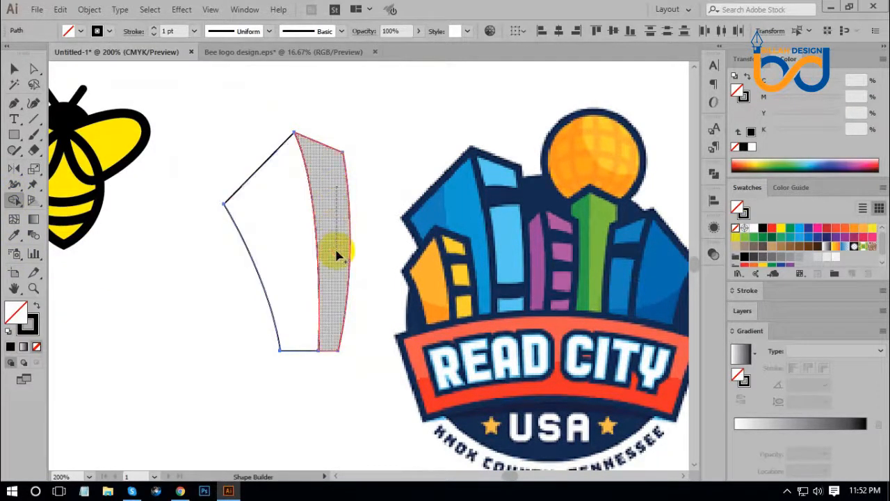
pyautogui.click(15, 68)
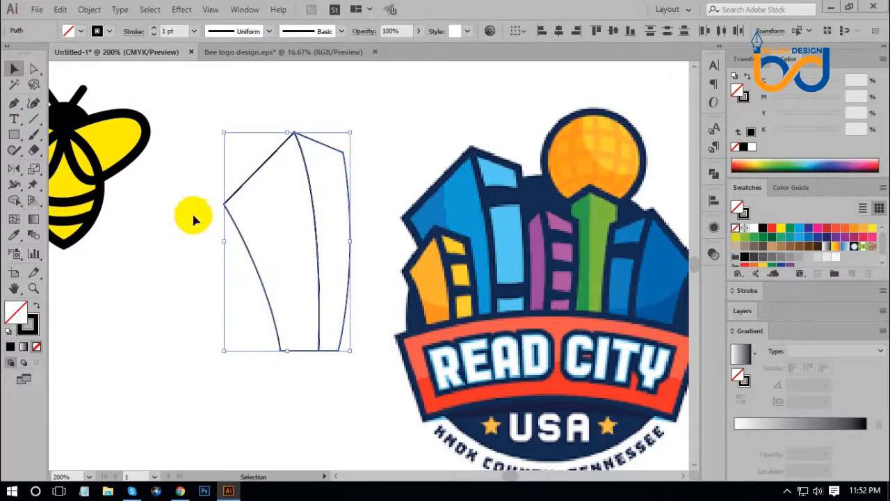
# - Increase the building outline's stroke weight to 8 pt
pyautogui.click(285, 240)
pyautogui.click(353, 219)
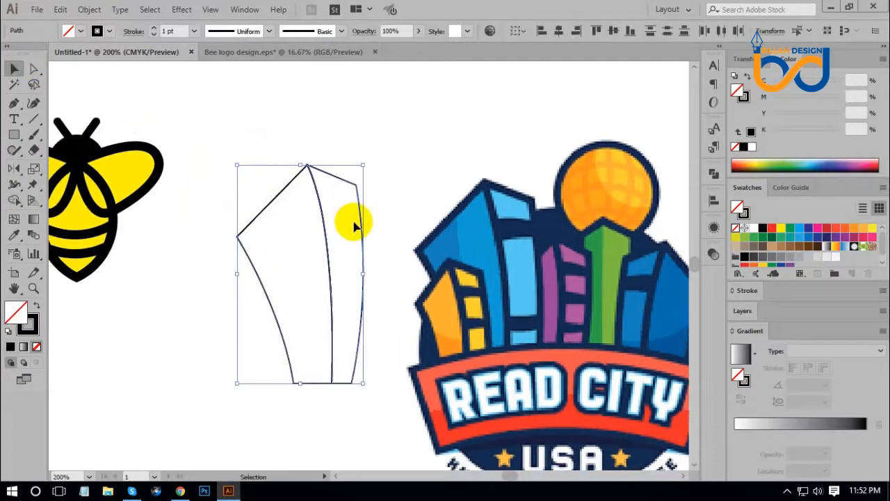
pyautogui.scroll(6, 170, 29)
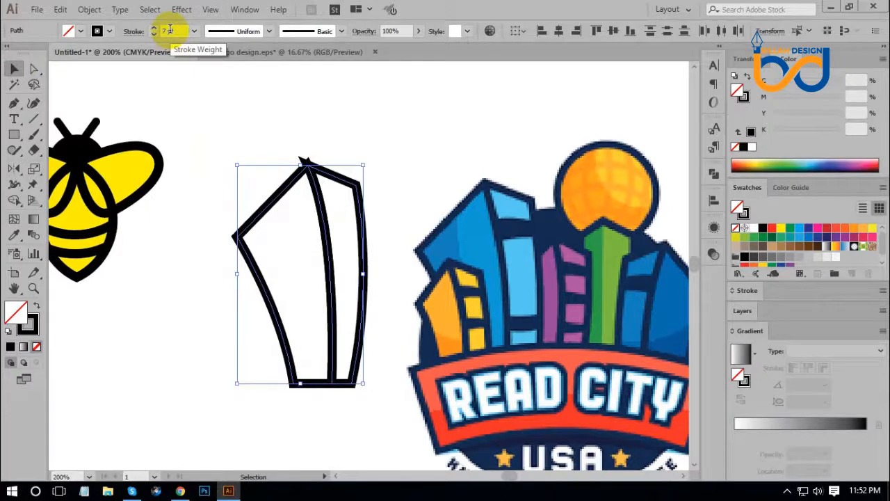
pyautogui.scroll(1, 170, 30)
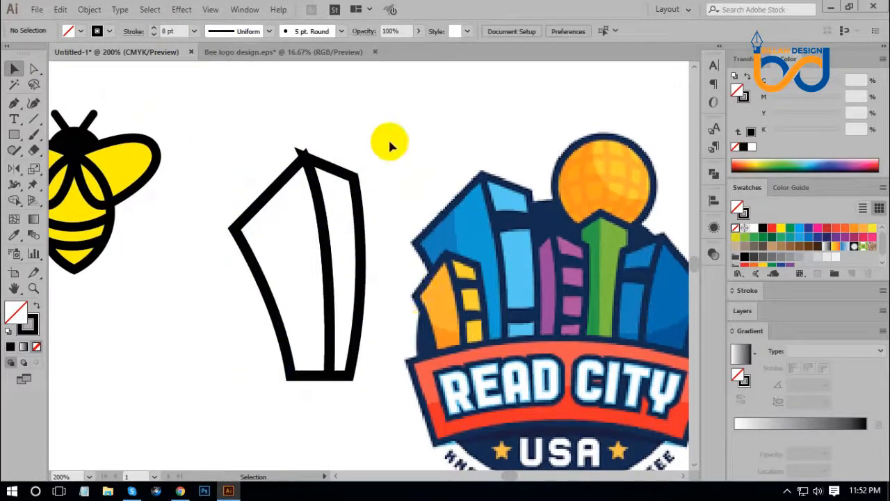
# - Expand the selected building strokes into filled shapes
pyautogui.moveTo(390, 140); pyautogui.dragTo(277, 224)
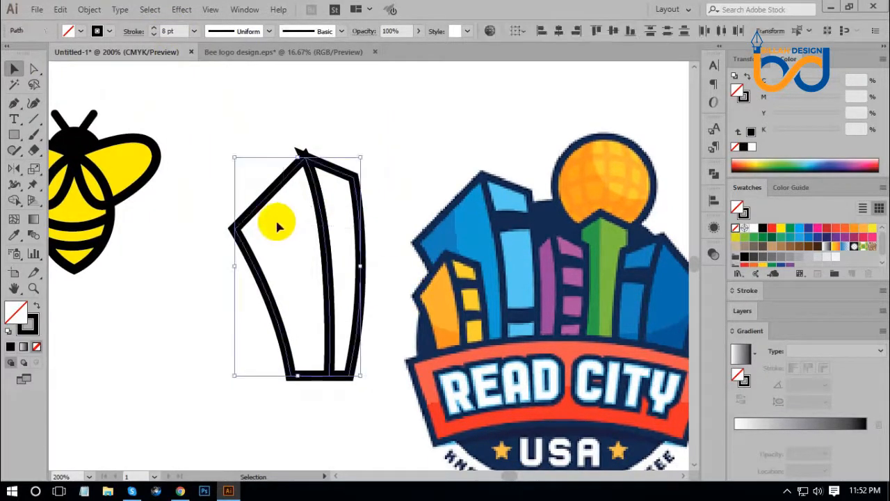
pyautogui.click(89, 9)
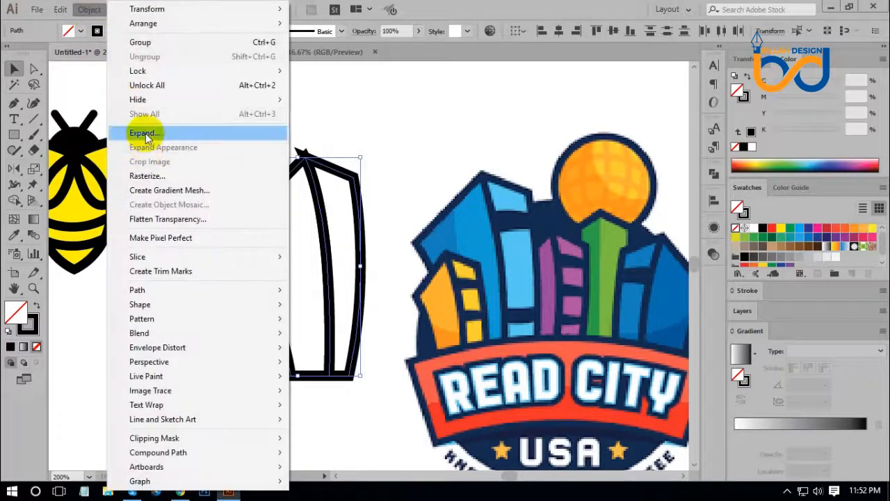
pyautogui.click(144, 134)
pyautogui.click(414, 319)
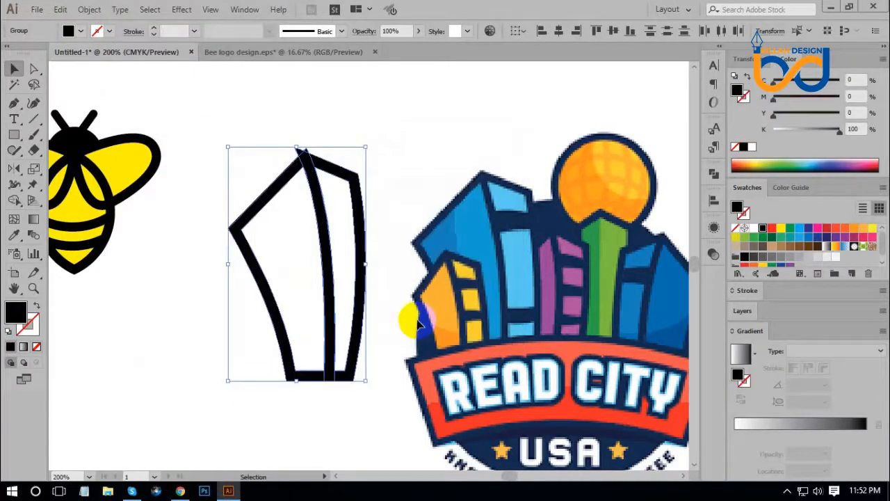
pyautogui.click(400, 379)
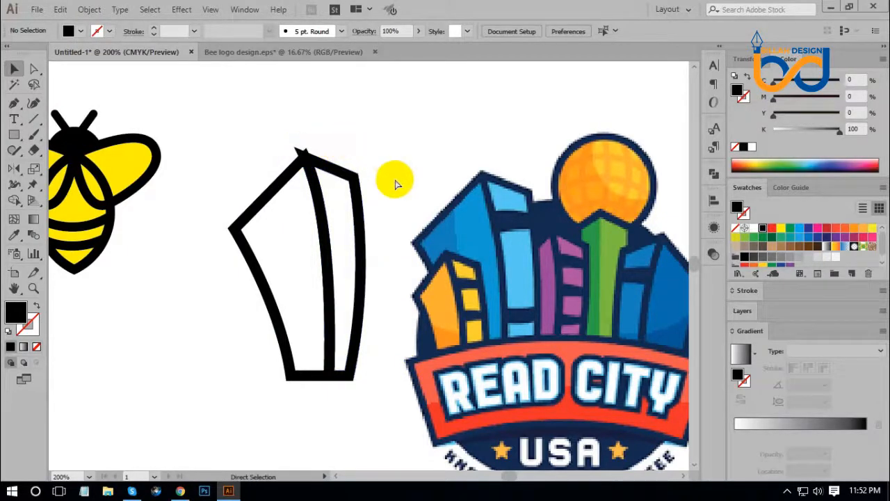
# - Remove the two pointed tips sticking out above the building's peak with Shape Builder
pyautogui.hotkey('ctrl', '+')
pyautogui.moveTo(396, 133); pyautogui.dragTo(420, 199)
pyautogui.click(255, 268)
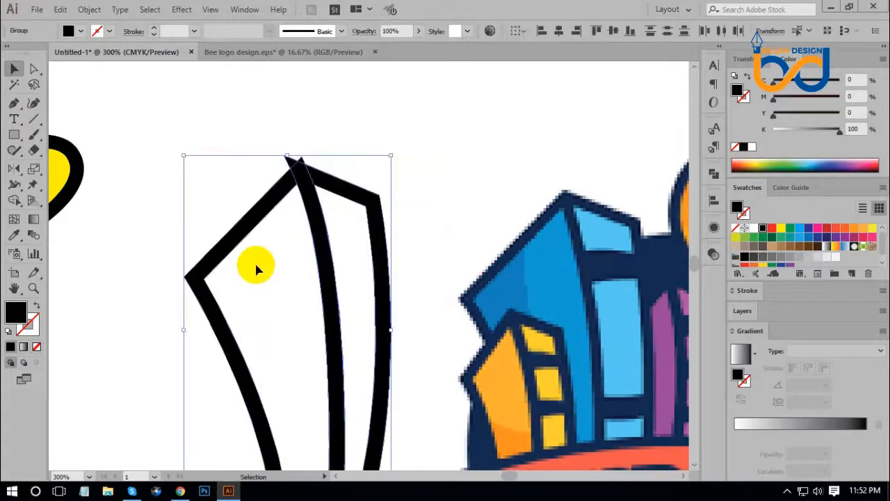
pyautogui.click(14, 201)
pyautogui.hotkey('ctrl', '+')
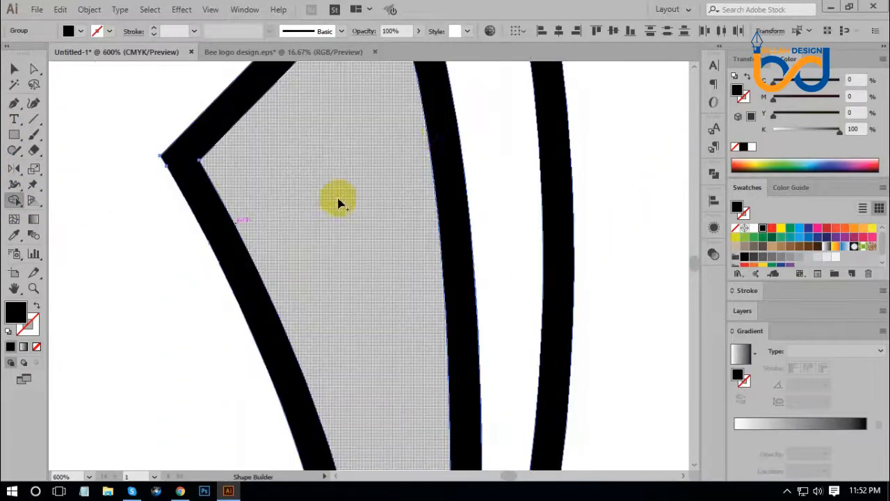
pyautogui.moveTo(417, 134); pyautogui.dragTo(348, 291)
pyautogui.moveTo(366, 174); pyautogui.dragTo(358, 281)
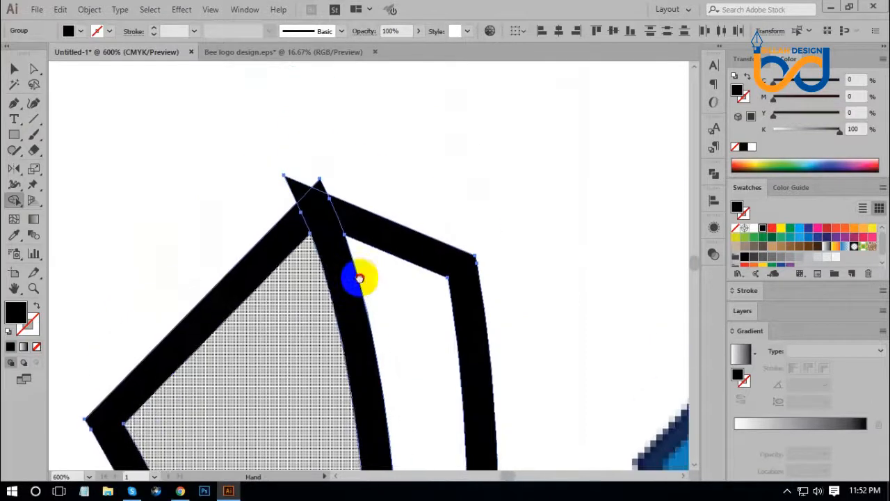
pyautogui.keyDown('alt'); pyautogui.click(297, 193); pyautogui.keyUp('alt')
pyautogui.keyDown('alt'); pyautogui.click(317, 192); pyautogui.keyUp('alt')
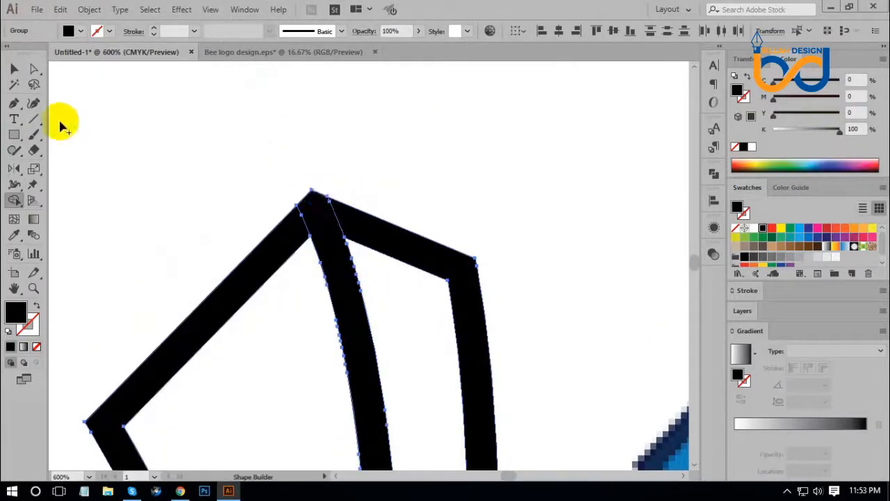
pyautogui.click(14, 73)
# - Unite the expanded building outline pieces into one black shape with Pathfinder
pyautogui.click(288, 240)
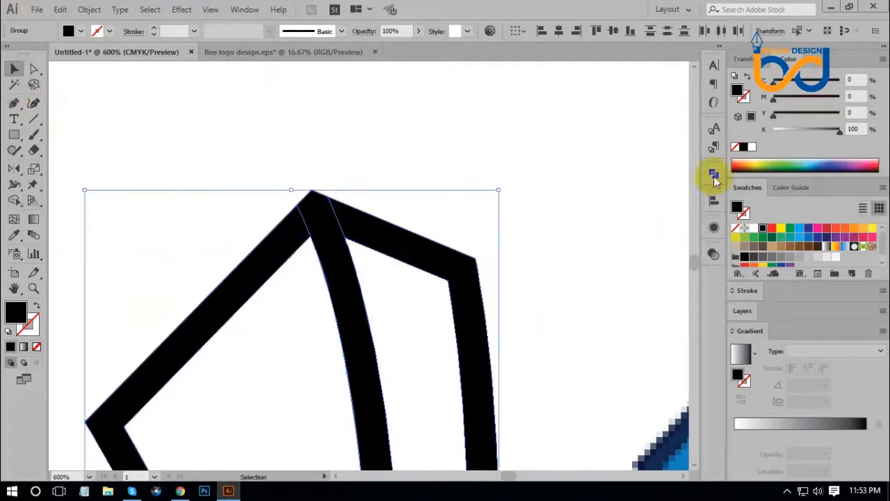
pyautogui.click(714, 173)
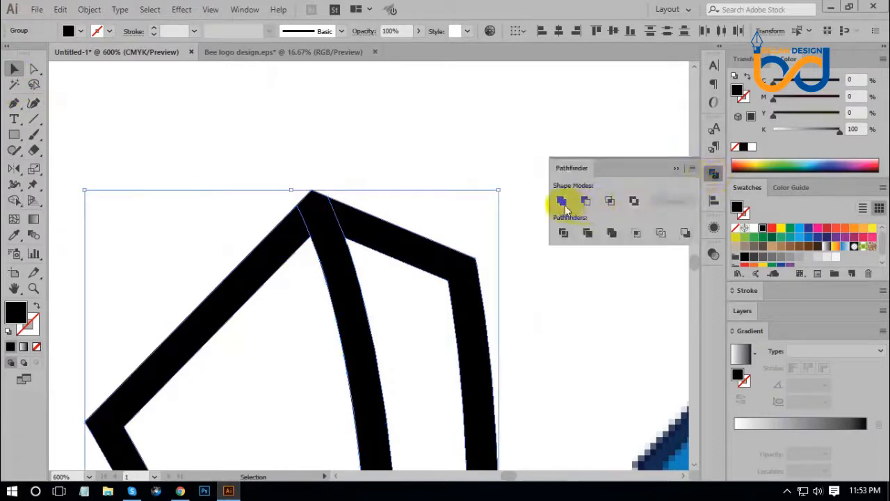
pyautogui.click(561, 201)
pyautogui.click(712, 175)
pyautogui.click(600, 257)
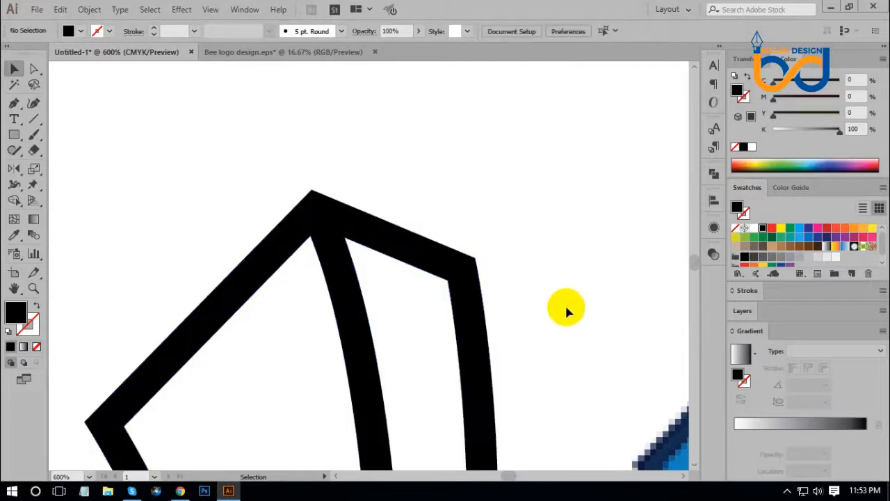
# - Delete the Read City logo reference image from the artboard
pyautogui.hotkey('ctrl', '-')
pyautogui.hotkey('ctrl', '-')
pyautogui.hotkey('ctrl', '-')
pyautogui.hotkey('ctrl', '-')
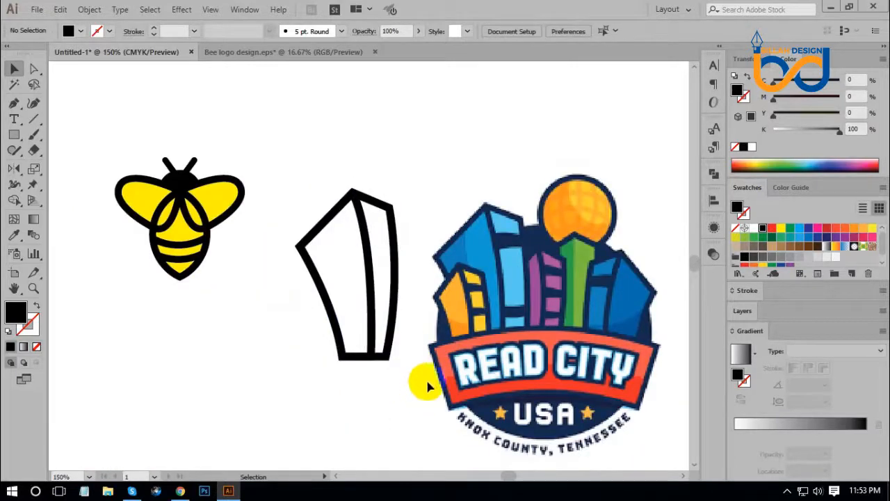
pyautogui.click(437, 336)
pyautogui.moveTo(502, 360); pyautogui.dragTo(550, 327)
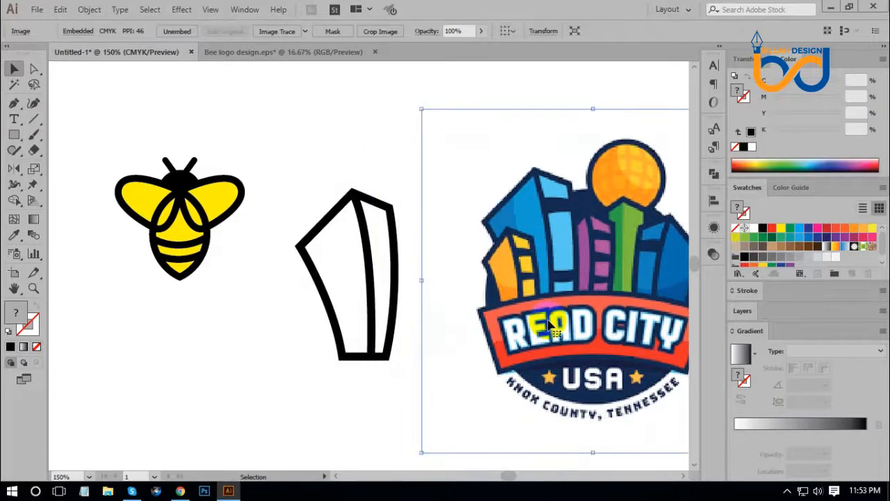
pyautogui.press('Delete')
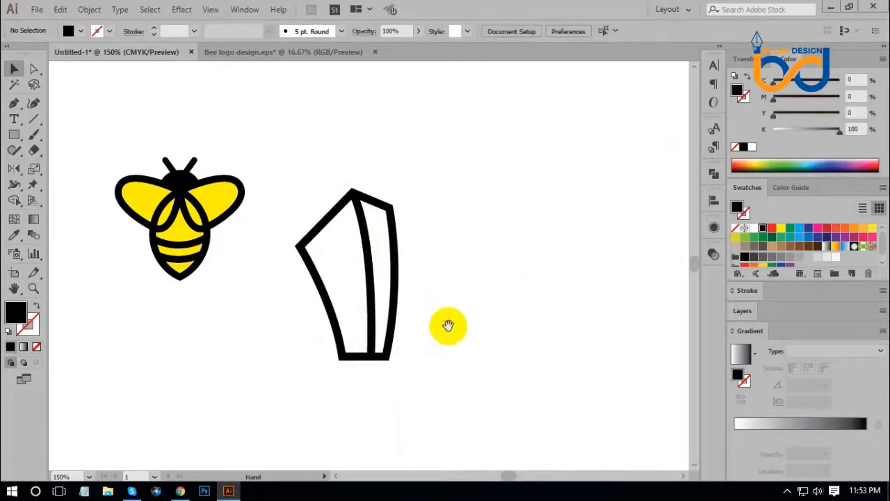
# - Divide the building's compound shape into separate pieces with Pathfinder and ungroup the result
pyautogui.moveTo(401, 275); pyautogui.dragTo(408, 263)
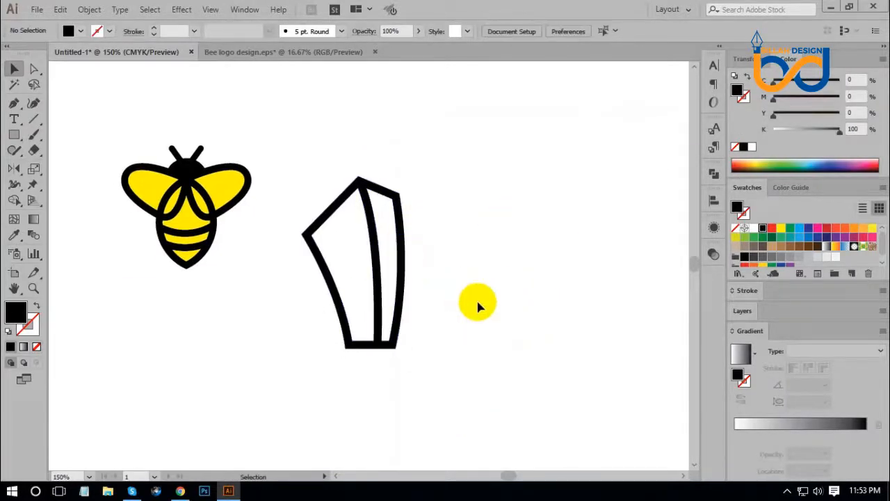
pyautogui.click(454, 240)
pyautogui.moveTo(438, 202); pyautogui.dragTo(365, 245)
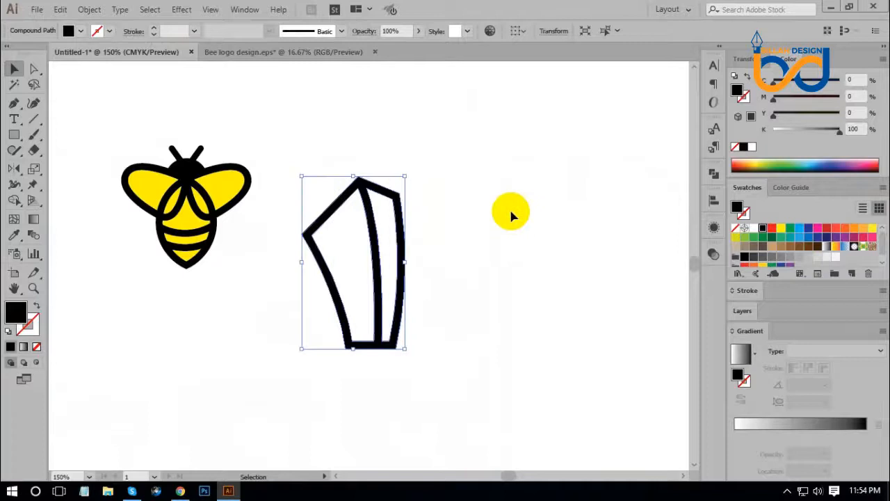
pyautogui.click(713, 175)
pyautogui.click(563, 232)
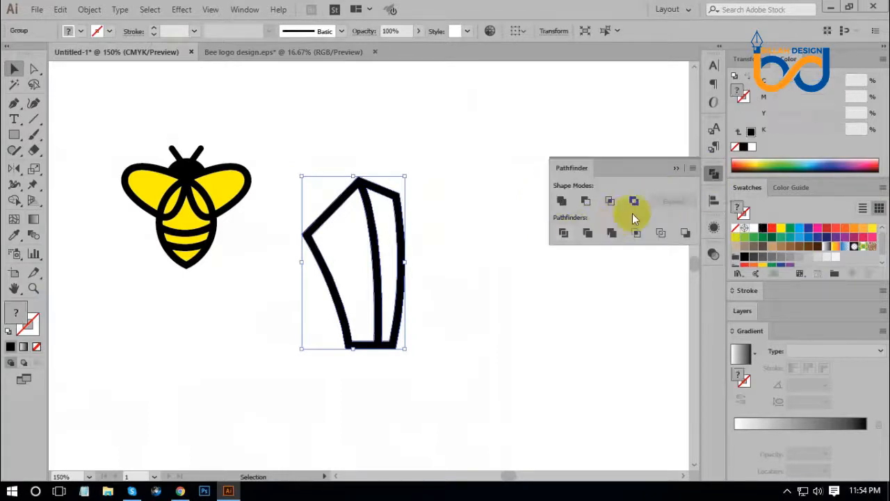
pyautogui.click(711, 178)
pyautogui.rightClick(491, 180)
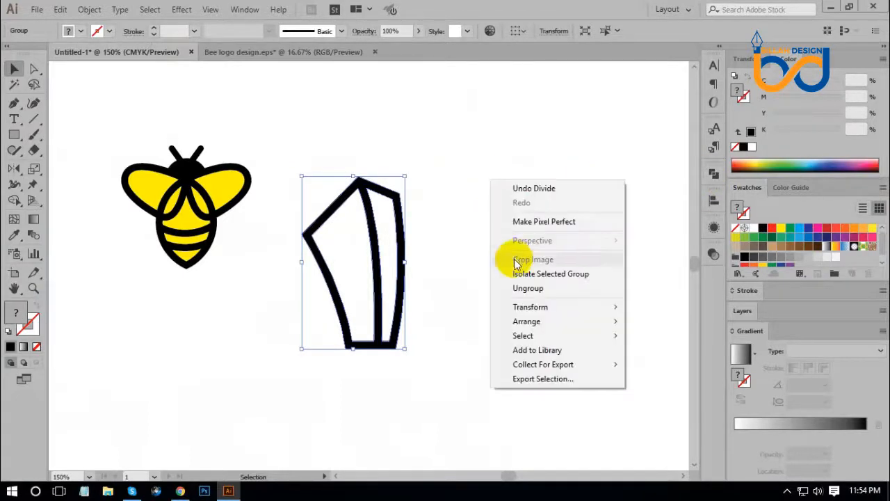
pyautogui.click(526, 287)
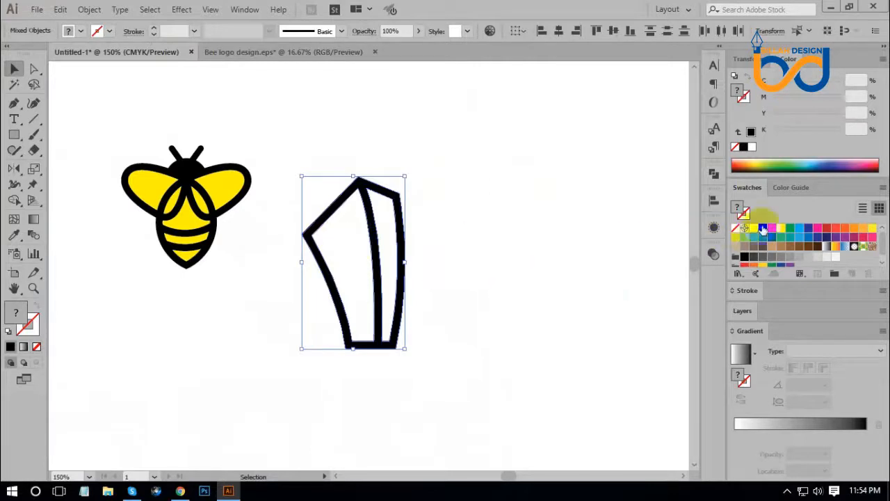
# - Fill all the divided building pieces, including the two inner panels, with black
pyautogui.click(762, 229)
pyautogui.click(447, 278)
pyautogui.click(357, 234)
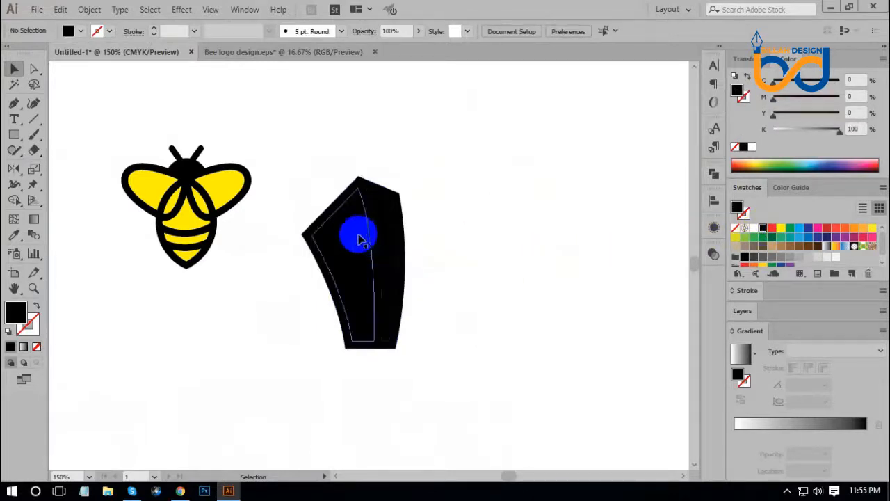
pyautogui.click(430, 278)
pyautogui.click(391, 233)
pyautogui.click(455, 285)
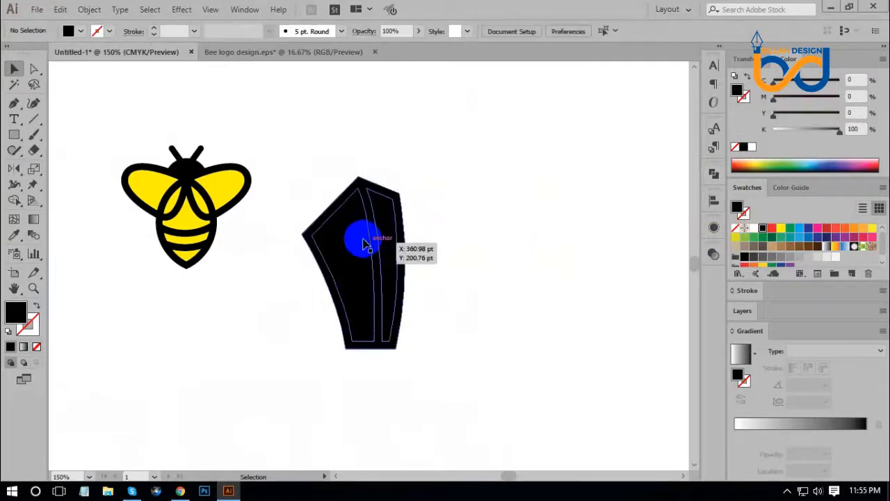
pyautogui.click(363, 242)
pyautogui.click(382, 233)
pyautogui.click(434, 262)
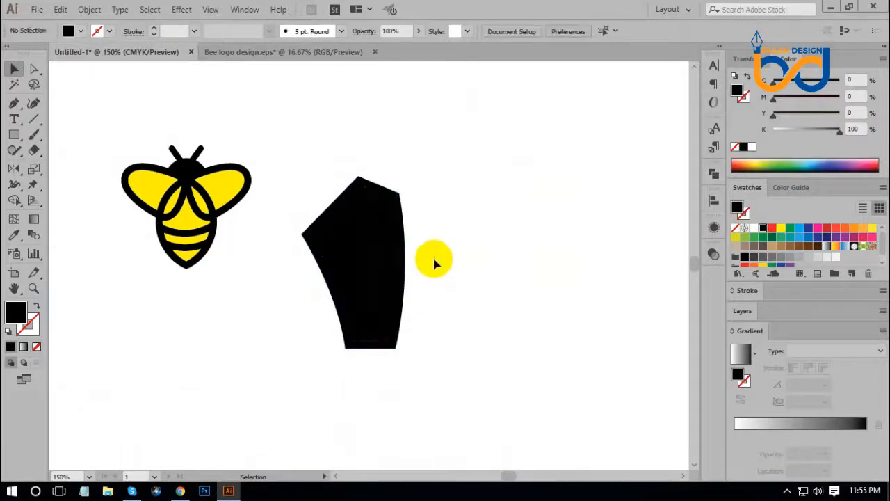
# - Recolor the building's outline frame cyan blue, leaving the two inner panels black
pyautogui.click(406, 199)
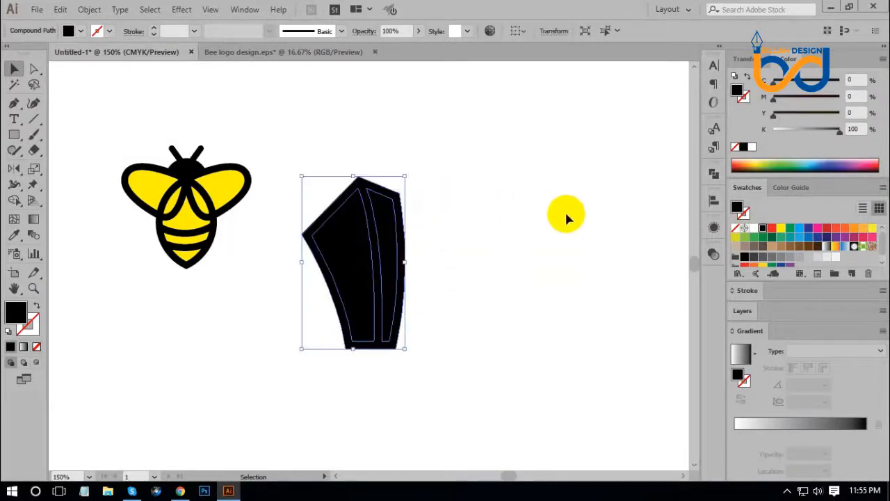
pyautogui.click(798, 230)
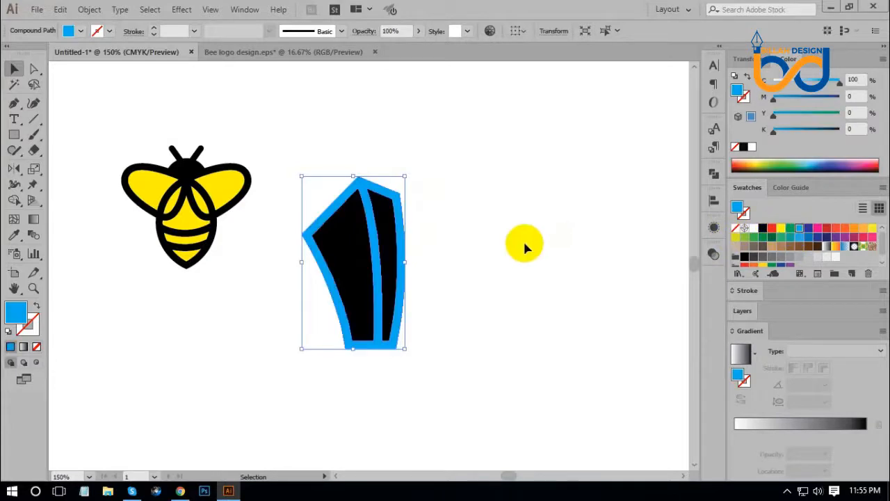
pyautogui.click(523, 239)
# - Offset the blue building frame's path by 4 pt with miter joins and a miter limit of 4
pyautogui.click(403, 198)
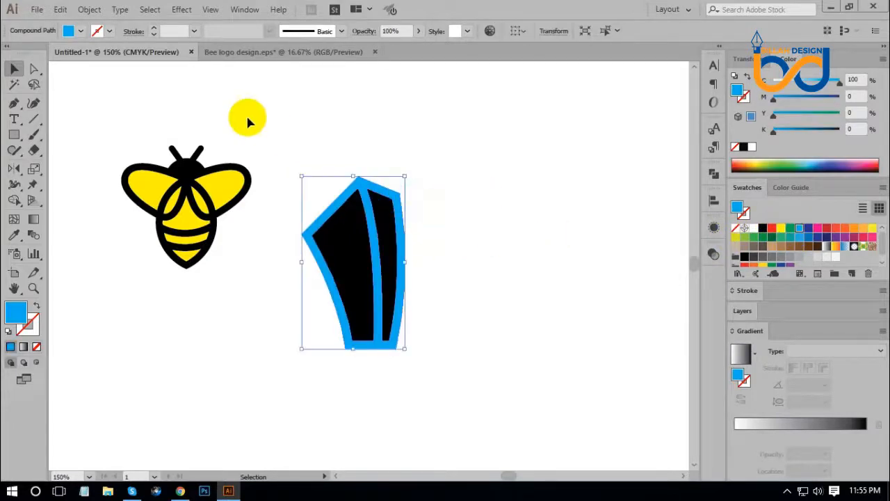
pyautogui.click(89, 10)
pyautogui.moveTo(144, 293)
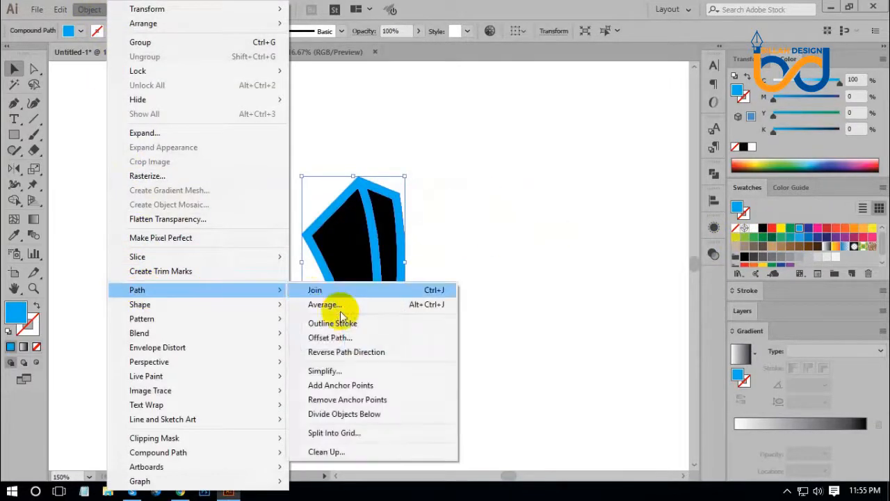
pyautogui.click(324, 280)
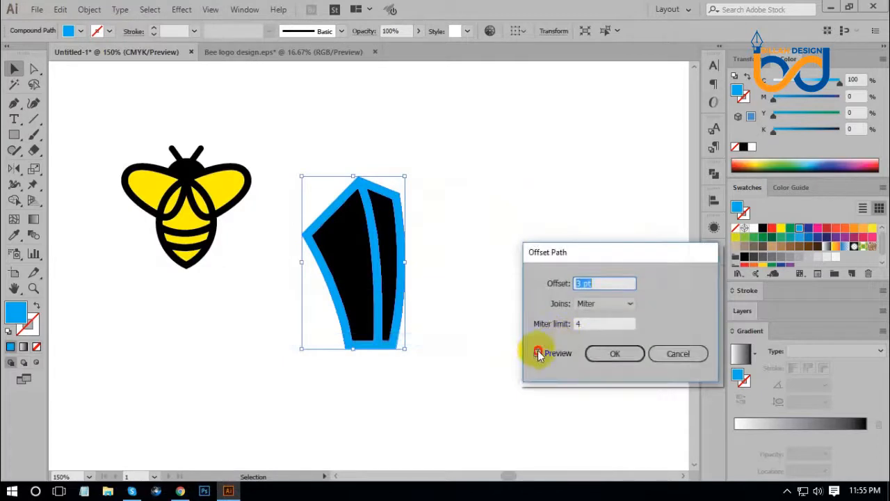
pyautogui.click(538, 353)
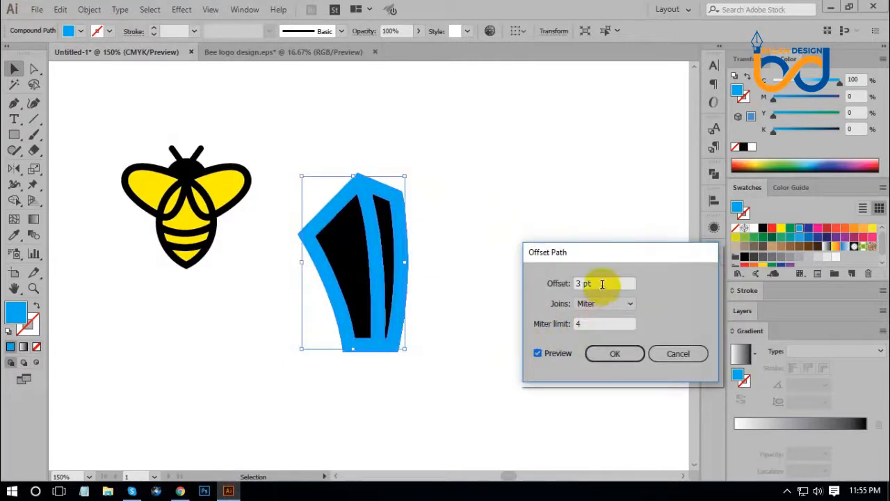
pyautogui.press('Up')
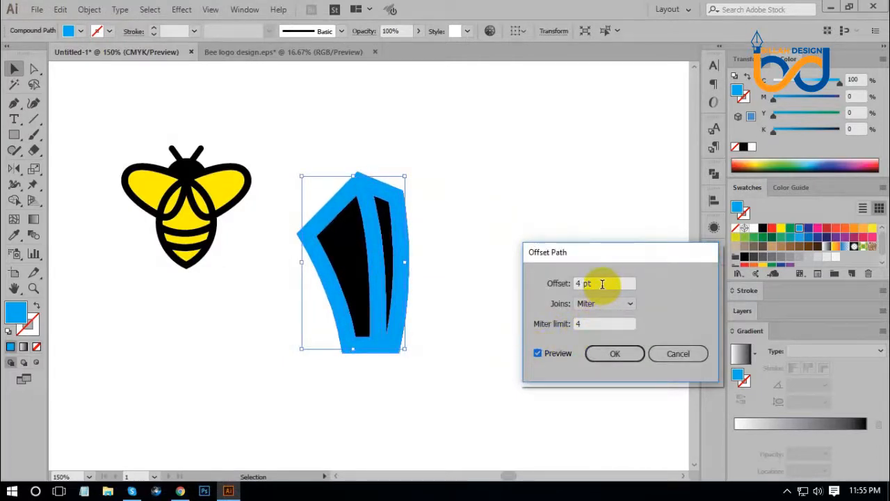
pyautogui.press('Down')
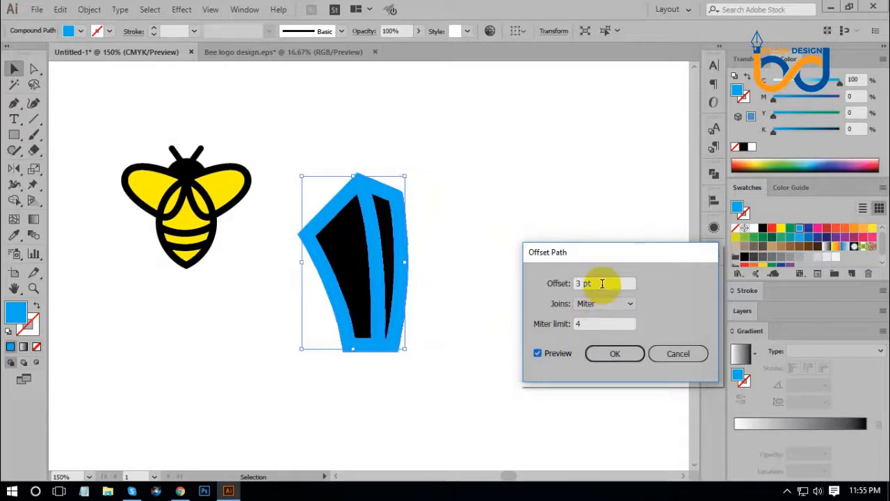
pyautogui.press('Up')
pyautogui.press('Down')
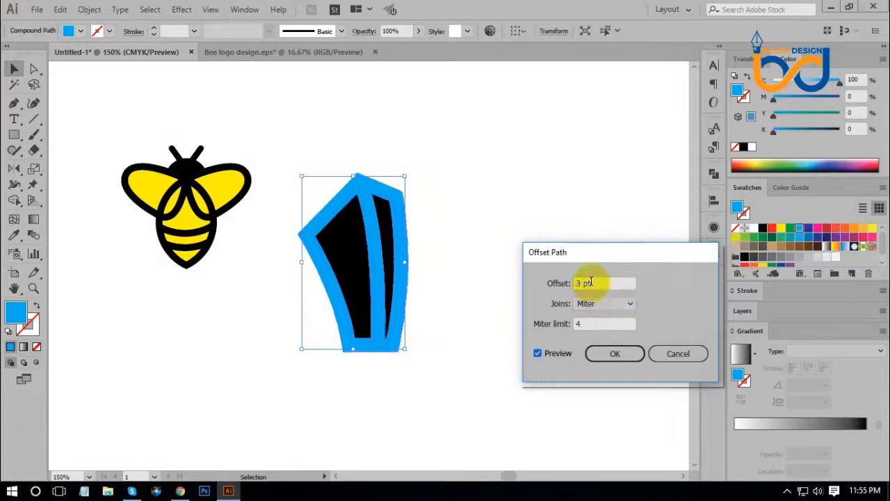
pyautogui.press('Up')
pyautogui.click(619, 355)
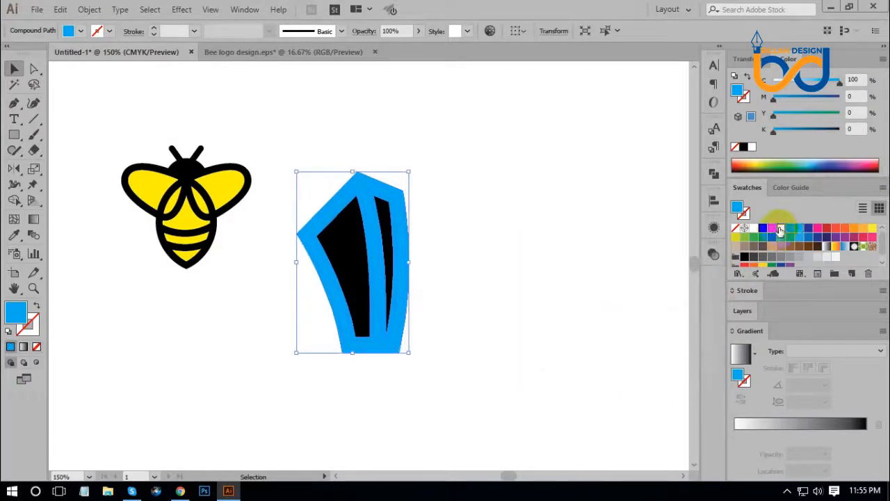
# - Fill the offset copy of the building frame with yellow
pyautogui.click(781, 229)
pyautogui.hotkey('ctrl', '=')
pyautogui.hotkey('ctrl', '=')
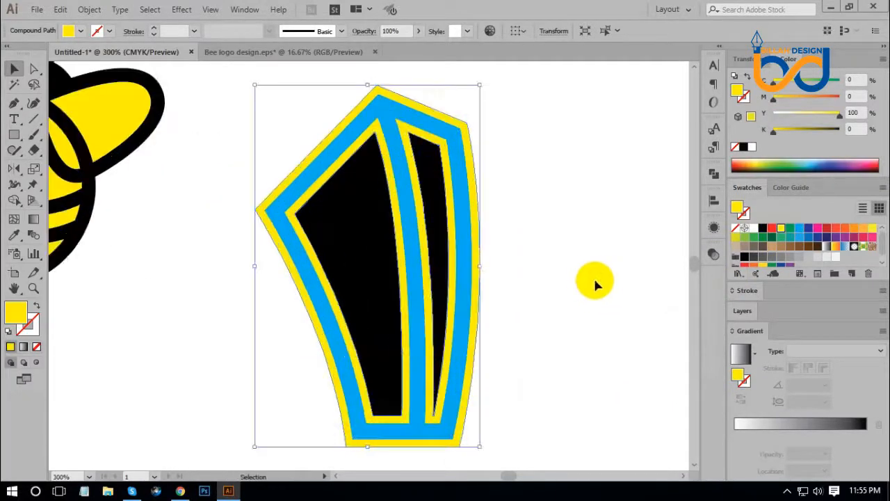
# - Remove the yellow offset areas around the frame and inside both panels with Shape Builder, leaving white gaps around the black panels
pyautogui.moveTo(579, 257); pyautogui.dragTo(532, 280)
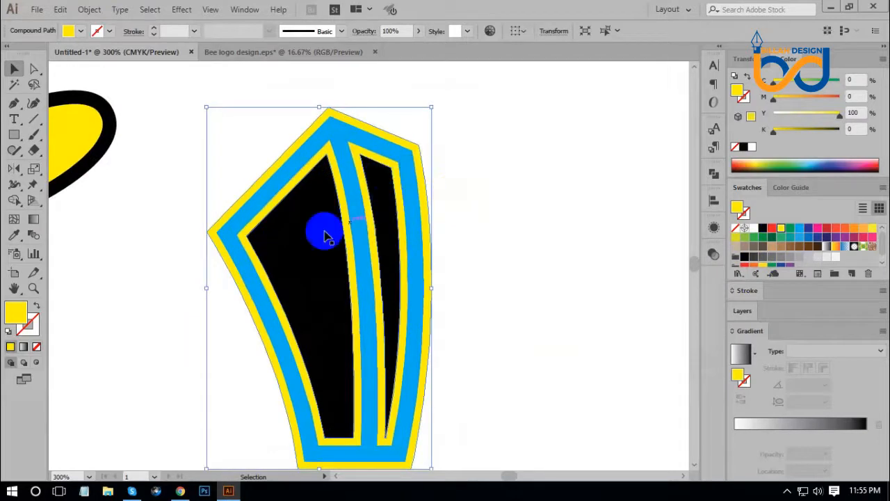
pyautogui.keyDown('shift'); pyautogui.click(387, 222); pyautogui.keyUp('shift')
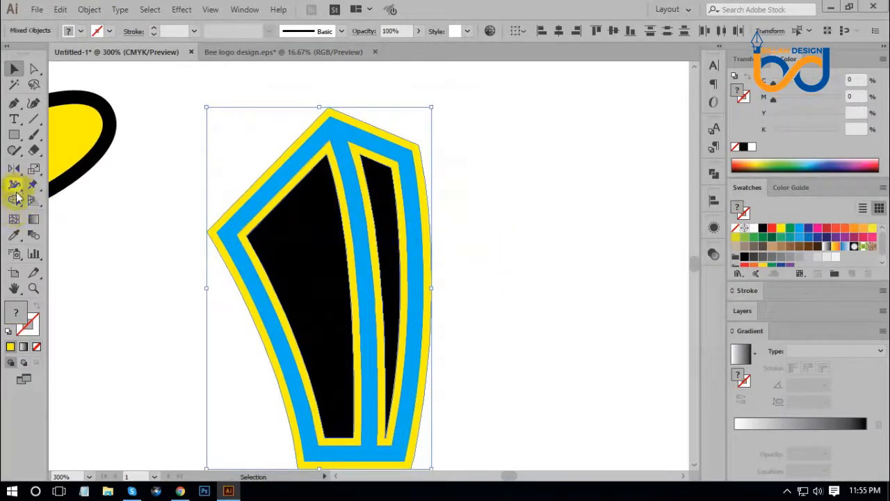
pyautogui.click(14, 200)
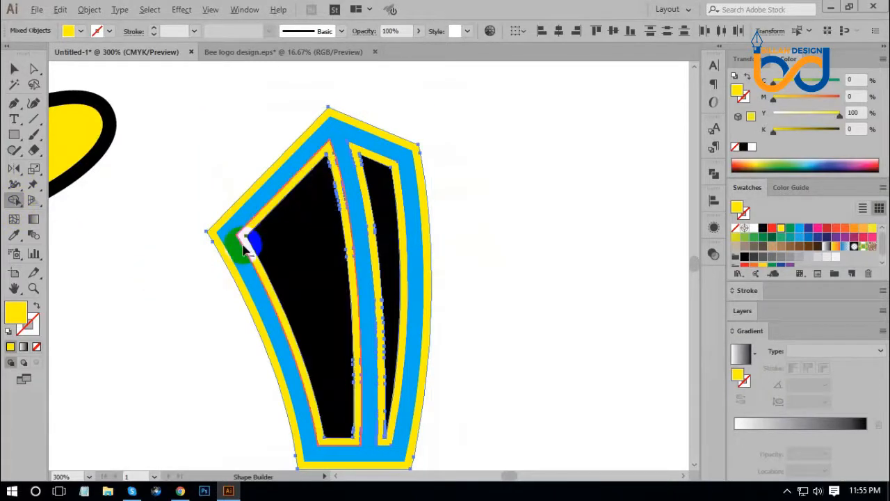
pyautogui.moveTo(248, 244); pyautogui.dragTo(225, 278)
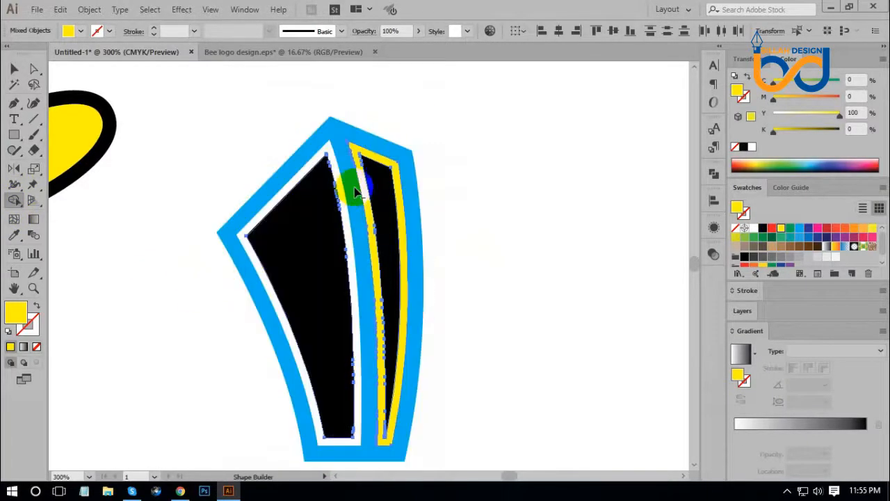
pyautogui.keyDown('alt'); pyautogui.click(353, 150); pyautogui.keyUp('alt')
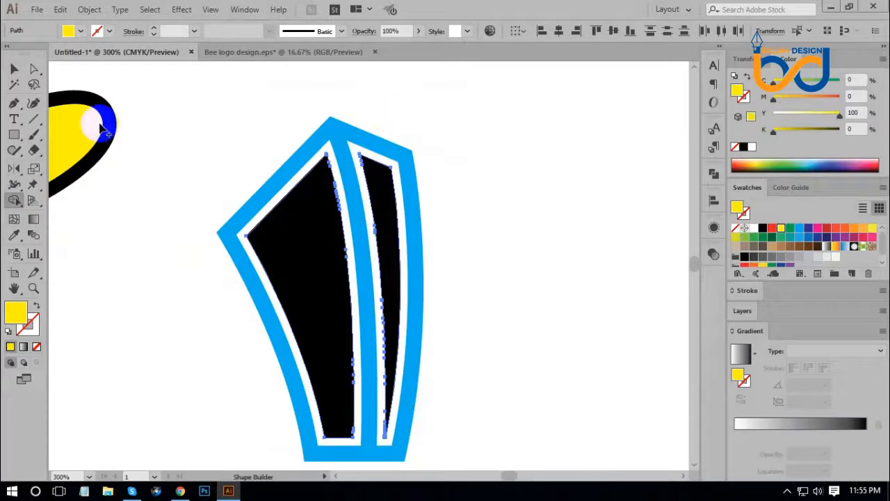
pyautogui.click(14, 68)
pyautogui.click(466, 382)
pyautogui.moveTo(466, 384); pyautogui.dragTo(469, 348)
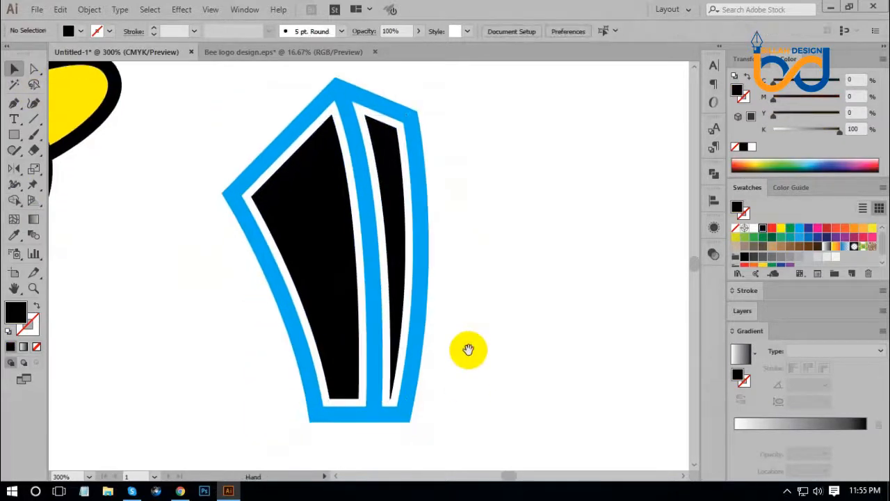
pyautogui.hotkey('ctrl', '-')
pyautogui.hotkey('ctrl', '-')
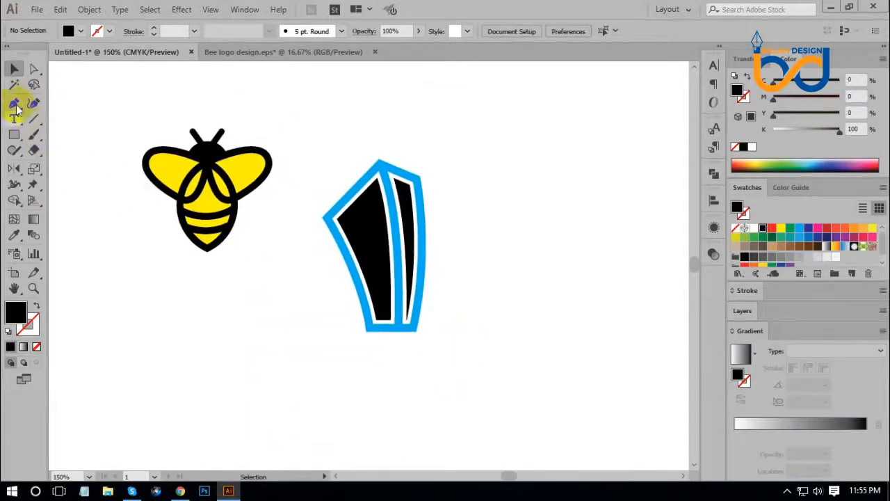
# - Draw a curved Pen line from above the building's left roof edge down through the wide panel to below the base, with a red stroke and no fill
pyautogui.click(14, 104)
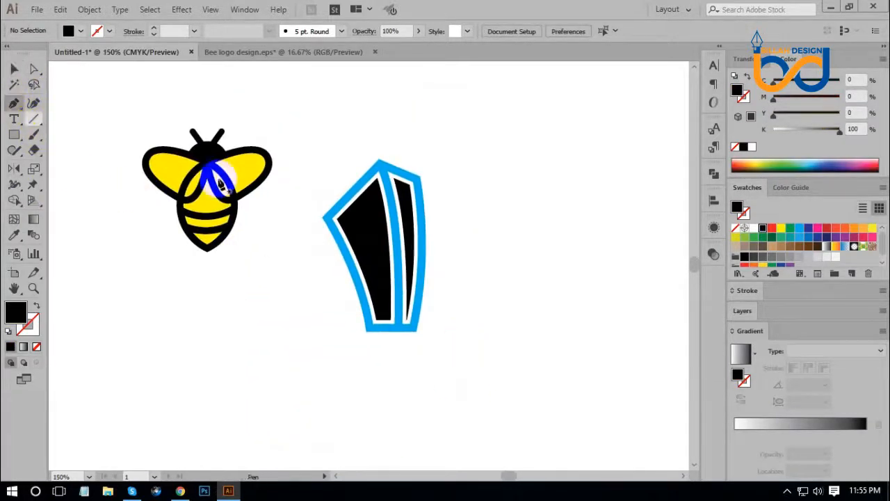
pyautogui.click(346, 174)
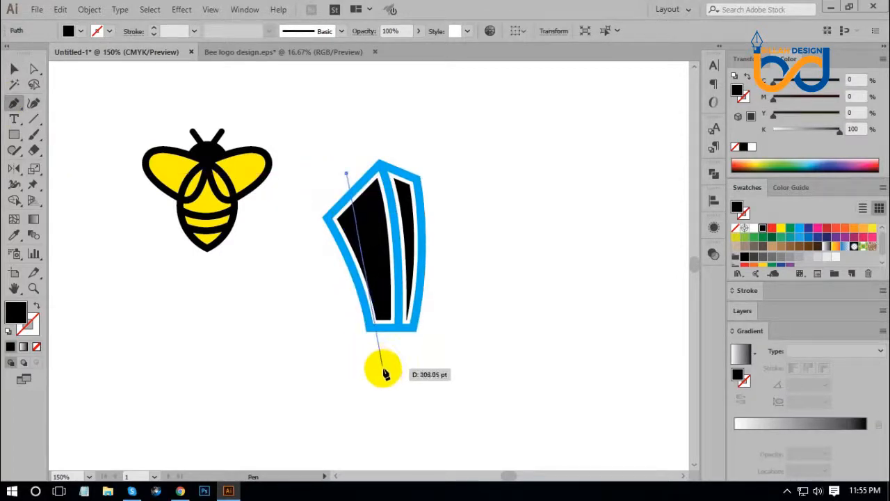
pyautogui.moveTo(382, 367); pyautogui.dragTo(374, 454)
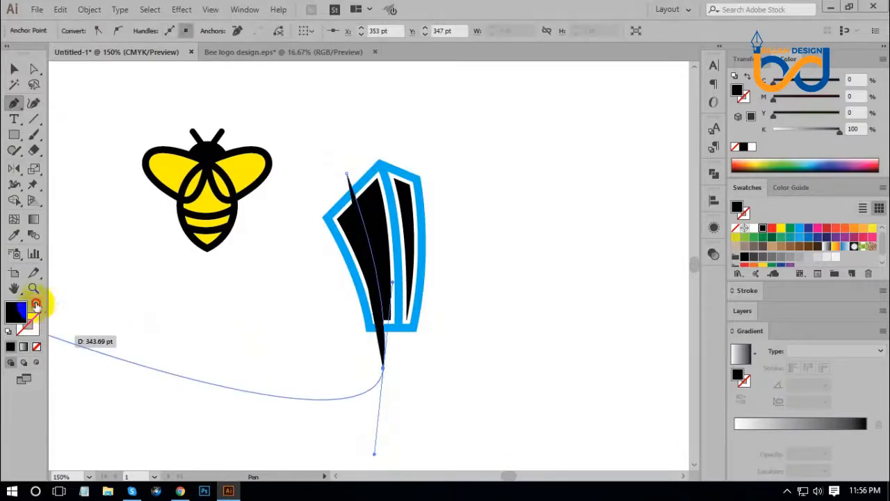
pyautogui.click(36, 303)
pyautogui.click(13, 69)
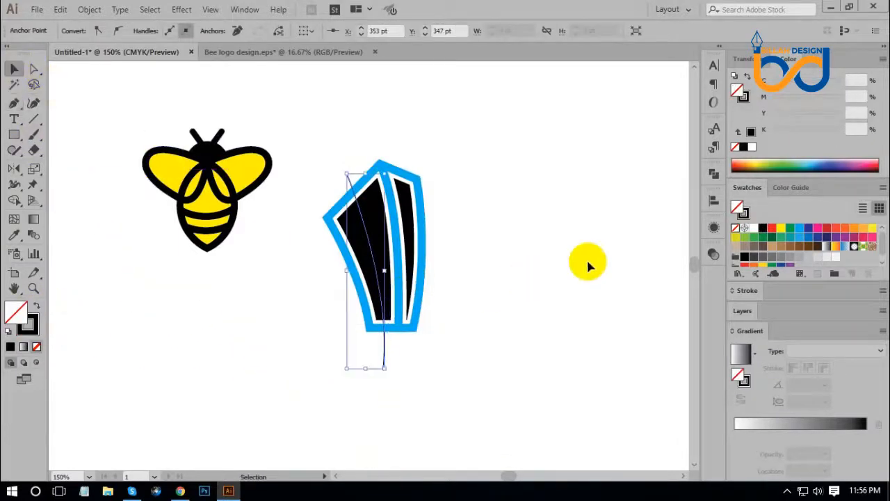
pyautogui.click(772, 228)
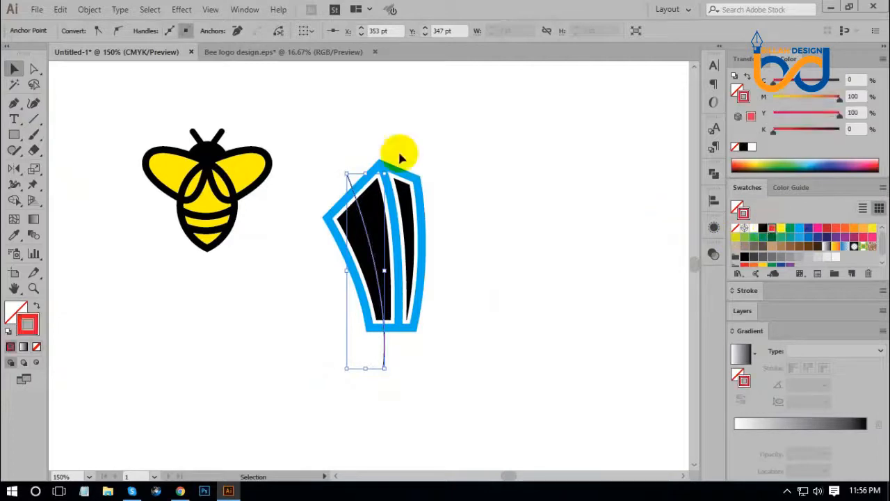
pyautogui.click(336, 183)
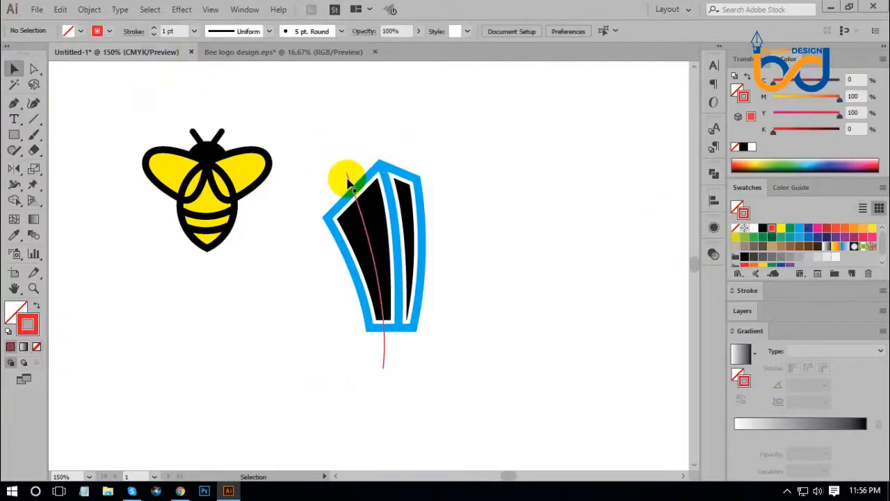
# - Set the red curved line's stroke weight to 9 pt
pyautogui.click(347, 176)
pyautogui.scroll(3, 168, 30)
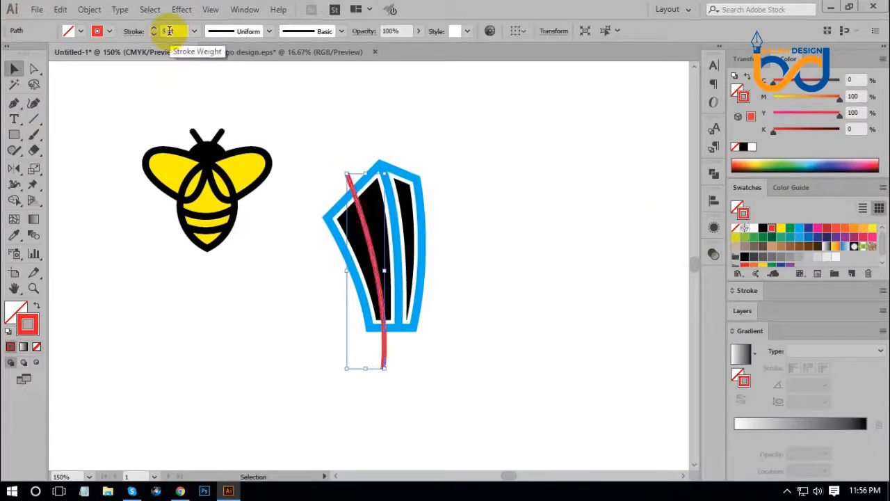
pyautogui.scroll(2, 169, 31)
pyautogui.click(257, 95)
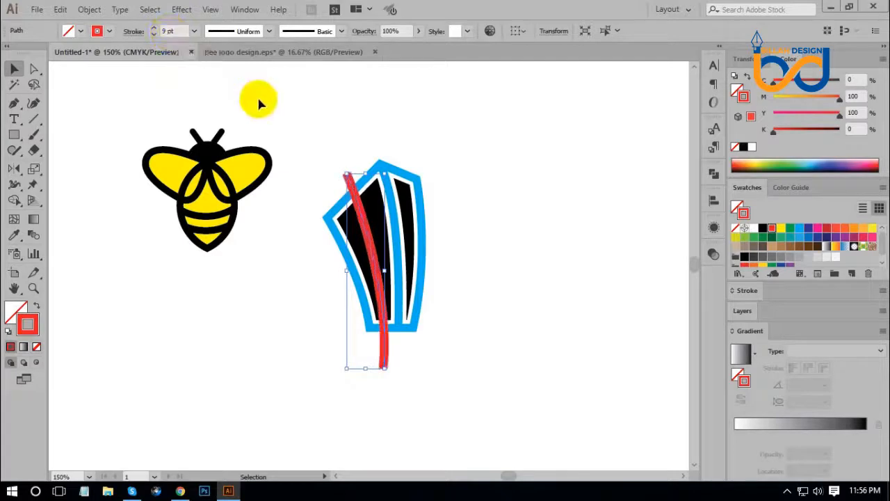
# - Apply the tapered triangular width profile to the red curved line and set its stroke weight to 11 pt
pyautogui.click(348, 174)
pyautogui.click(244, 32)
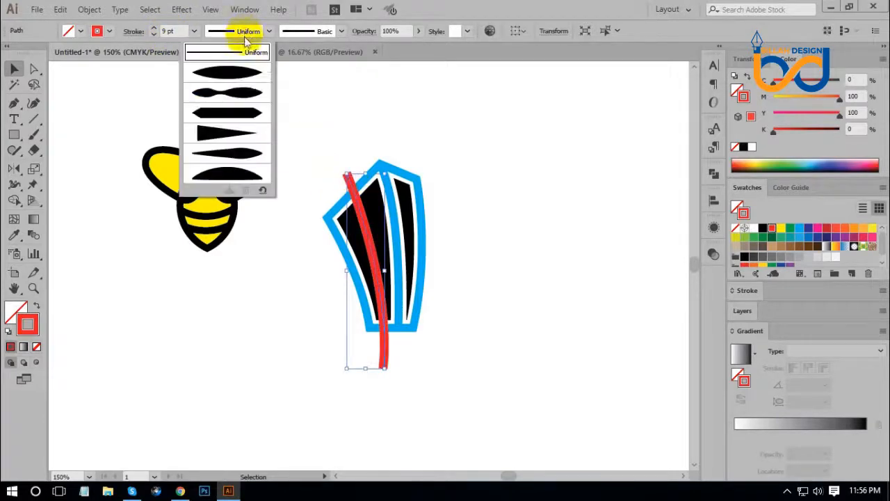
pyautogui.click(200, 127)
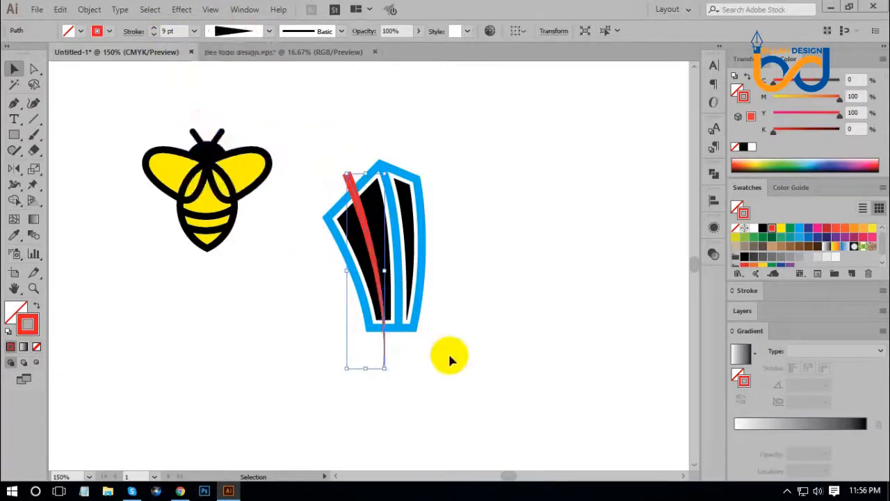
pyautogui.hotkey('ctrl', '+')
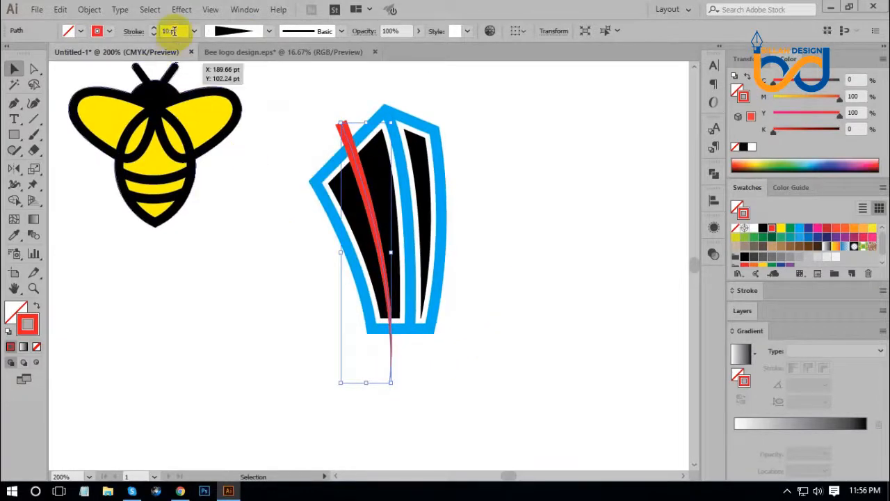
pyautogui.click(443, 394)
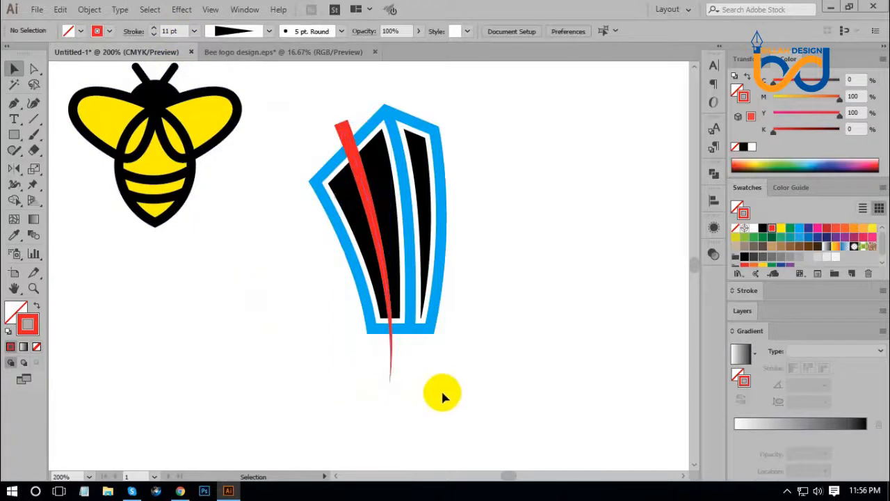
# - Slightly adjust the positions of the upper and lower anchor points of the tapered red line
pyautogui.hscroll(1, 447, 388)
pyautogui.click(35, 71)
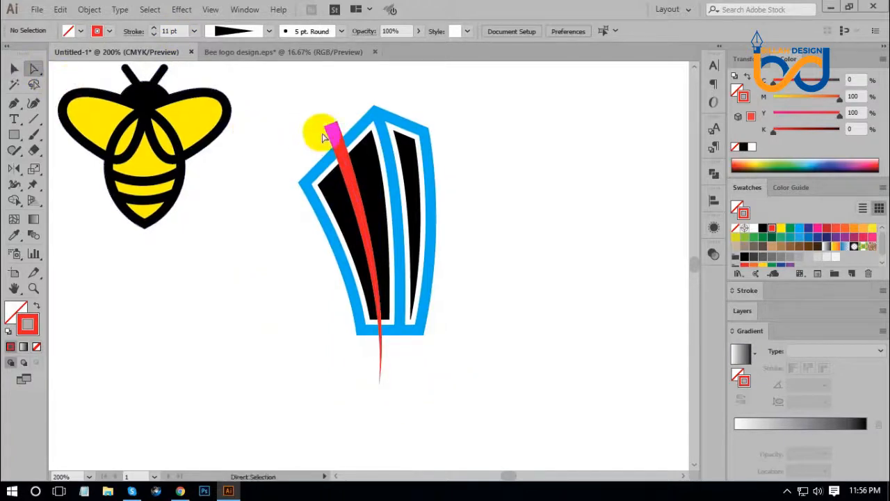
pyautogui.click(334, 129)
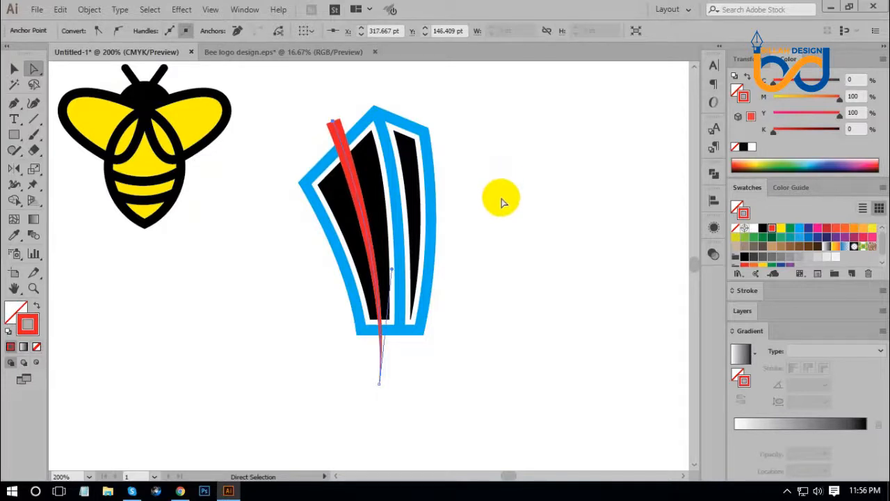
pyautogui.click(504, 296)
pyautogui.moveTo(459, 369); pyautogui.dragTo(461, 361)
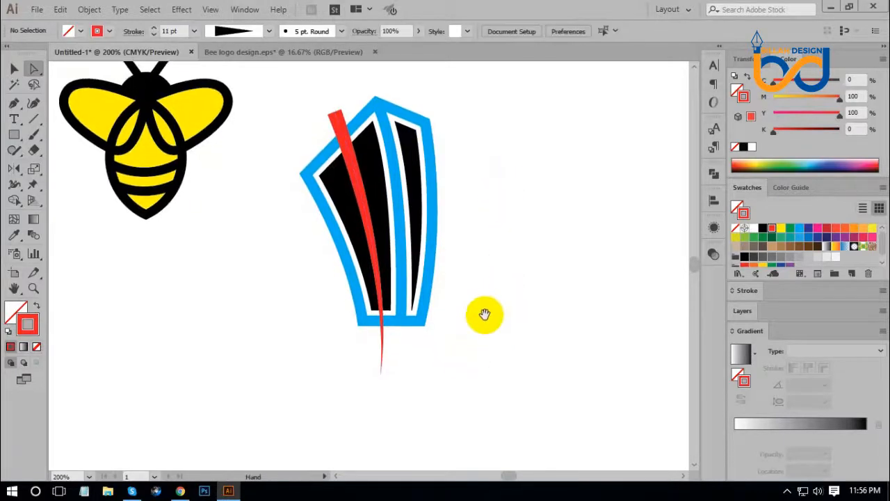
pyautogui.moveTo(485, 315); pyautogui.dragTo(484, 323)
pyautogui.click(378, 381)
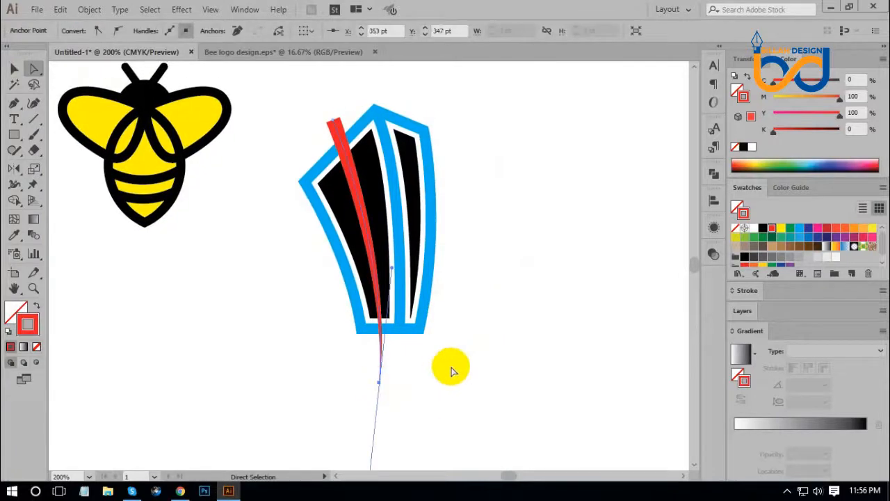
pyautogui.click(494, 237)
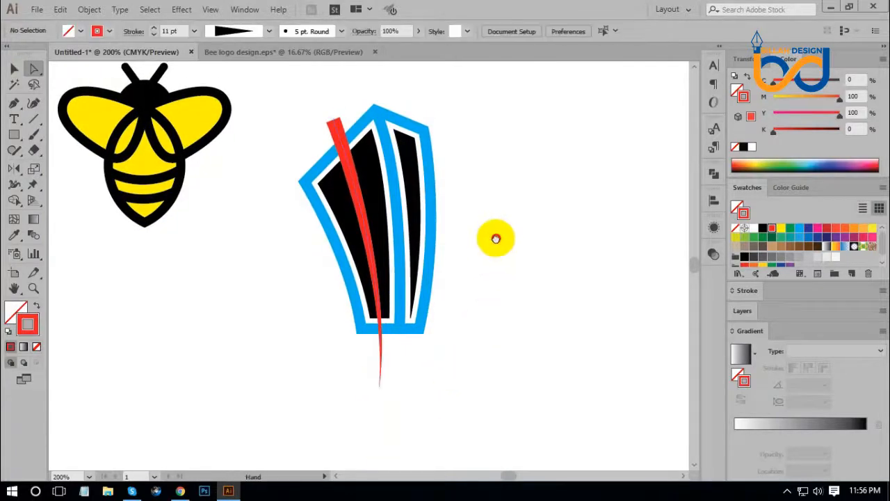
# - Draw a curved Pen line across the building's upper middle, rising from beyond its left edge to beyond its right edge
pyautogui.moveTo(494, 239); pyautogui.dragTo(493, 253)
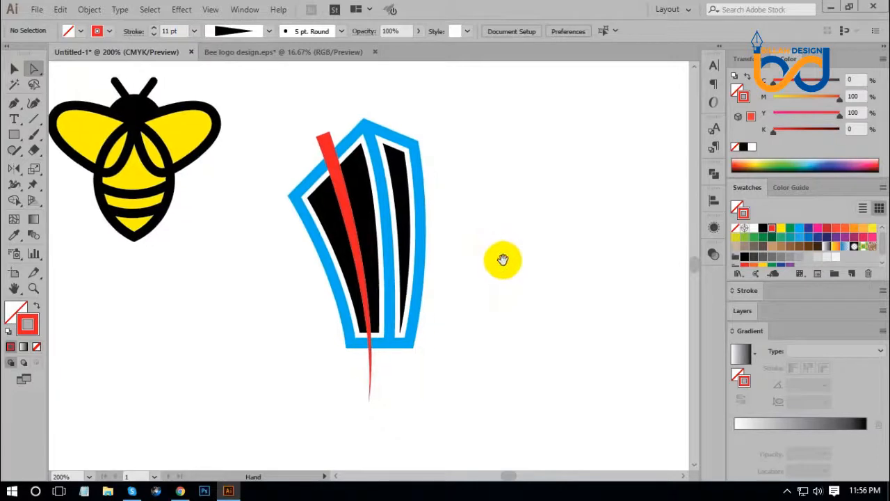
pyautogui.click(15, 103)
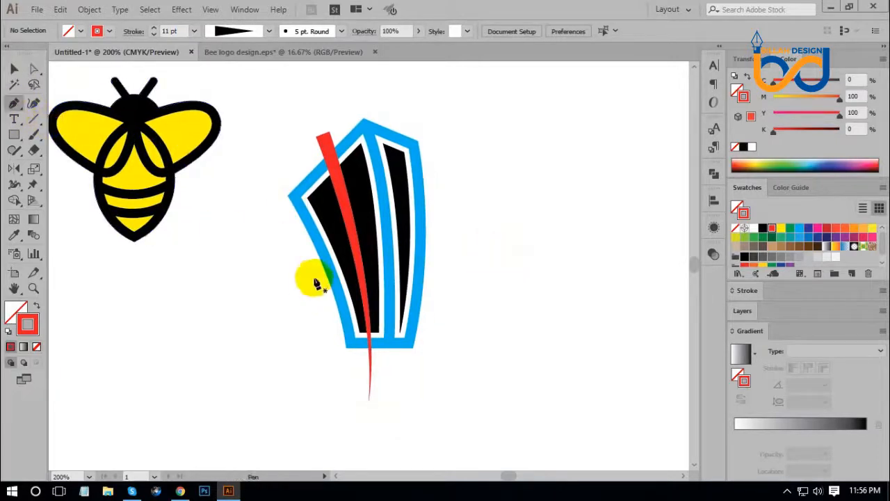
pyautogui.click(288, 264)
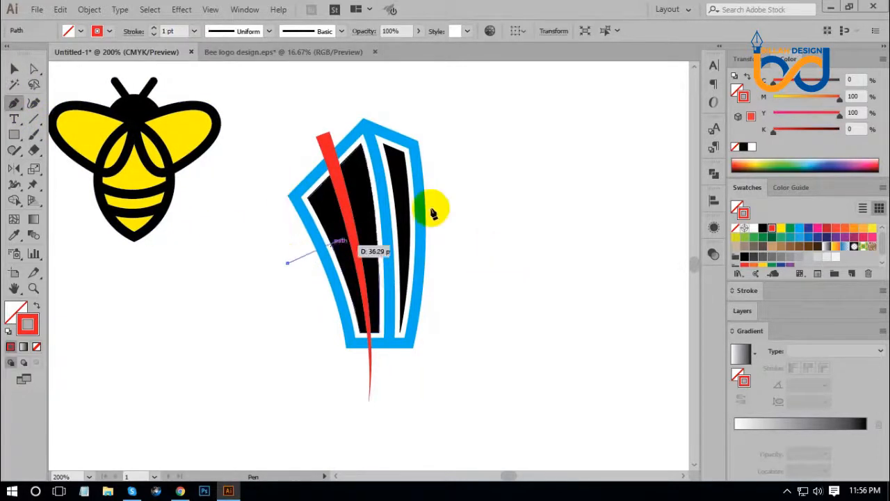
pyautogui.moveTo(447, 200); pyautogui.dragTo(547, 211)
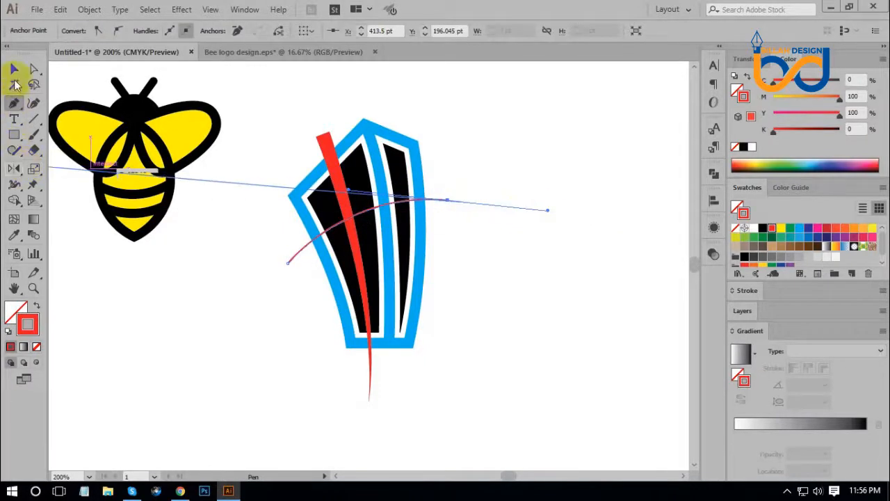
pyautogui.click(14, 68)
pyautogui.click(249, 317)
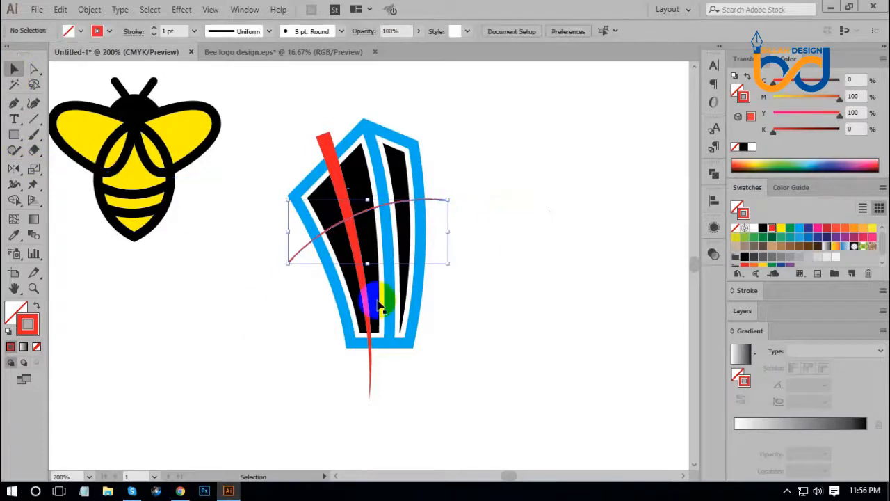
# - Copy the vertical red line's 11 pt stroke to the crossing arc with the Eyedropper
pyautogui.click(304, 255)
pyautogui.click(14, 235)
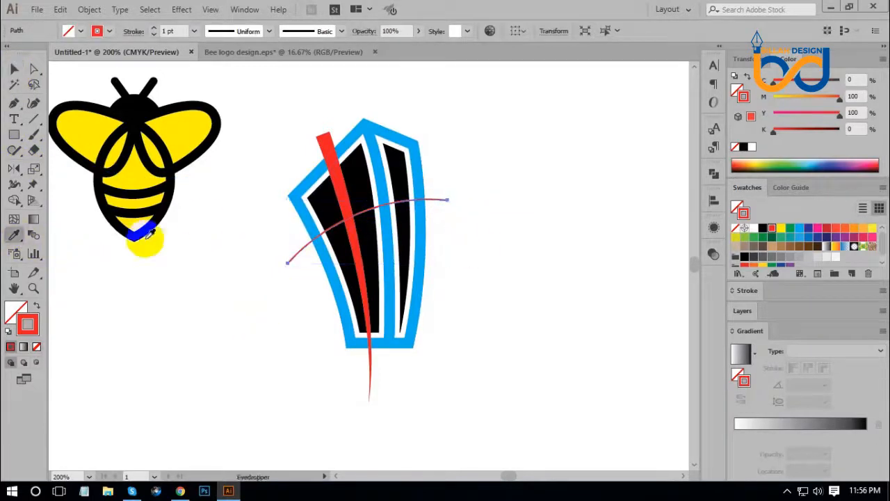
pyautogui.click(347, 199)
pyautogui.click(14, 68)
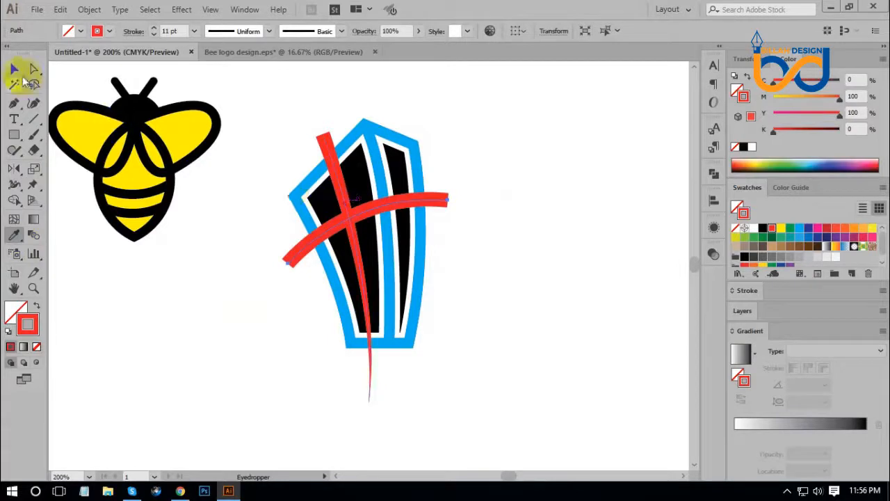
pyautogui.click(574, 289)
# - Duplicate the thick red arc below the original, shifted slightly to the right
pyautogui.scroll(-1, 497, 268)
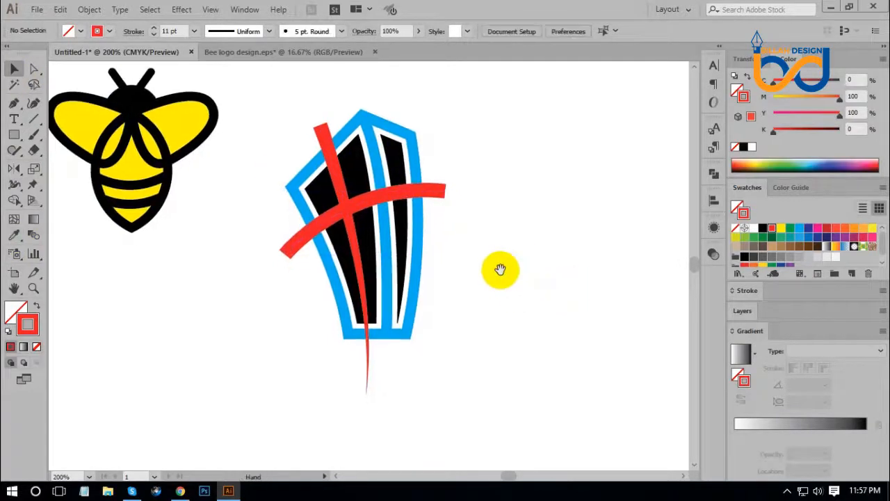
pyautogui.moveTo(444, 191); pyautogui.dragTo(454, 231)
pyautogui.click(527, 304)
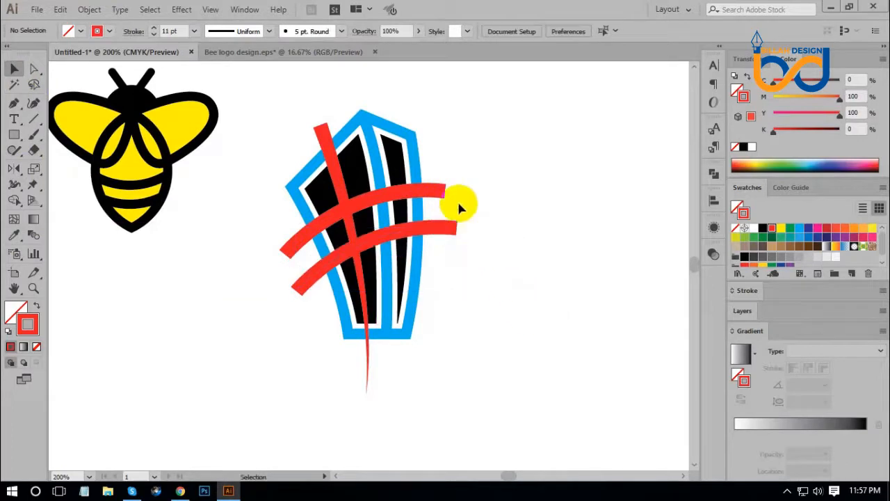
# - Move both red arcs up slightly to adjust the spacing of the window rows
pyautogui.moveTo(443, 191); pyautogui.dragTo(446, 183)
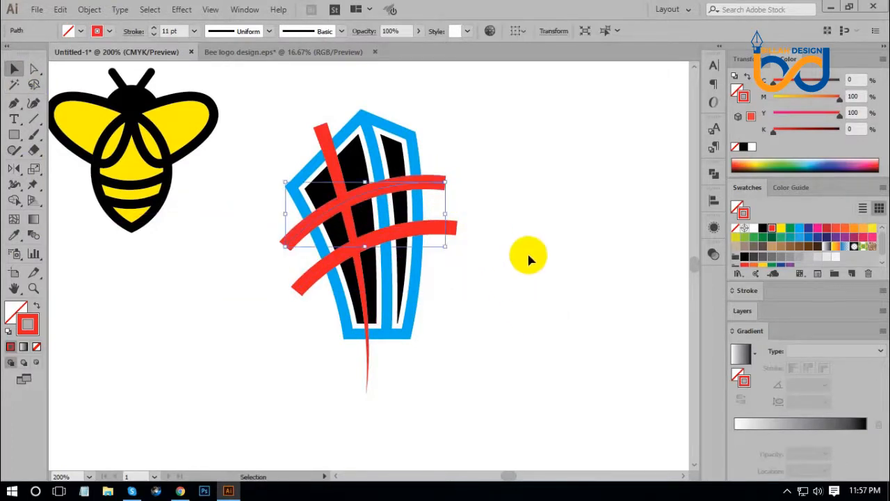
pyautogui.click(527, 254)
pyautogui.click(448, 231)
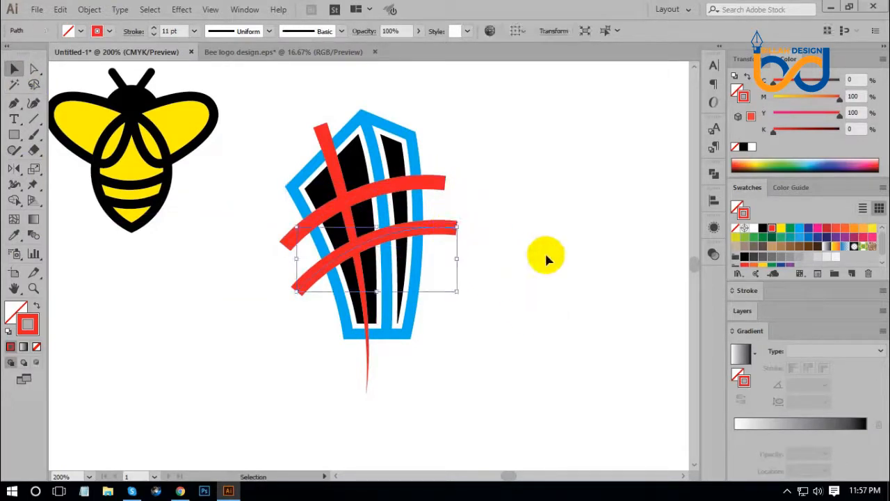
pyautogui.press('Up')
pyautogui.click(546, 278)
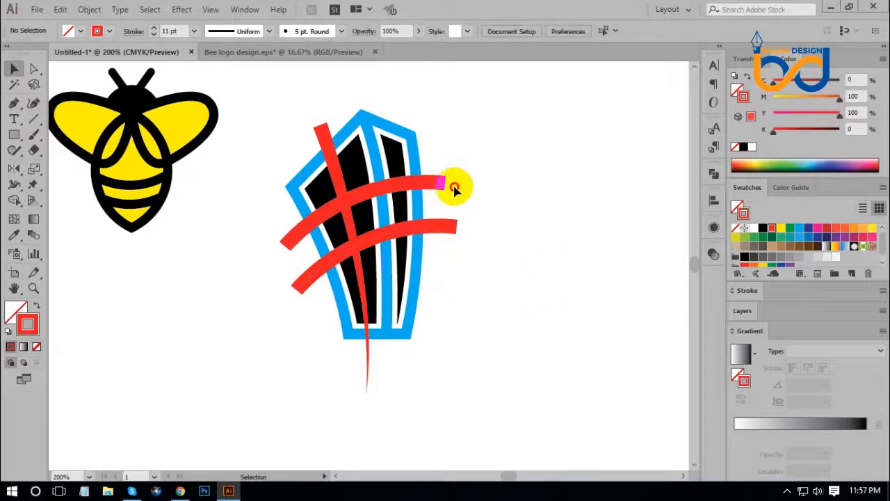
# - Expand the two red arcs into shapes with both Fill and Stroke included
pyautogui.moveTo(468, 168); pyautogui.dragTo(426, 254)
pyautogui.click(89, 9)
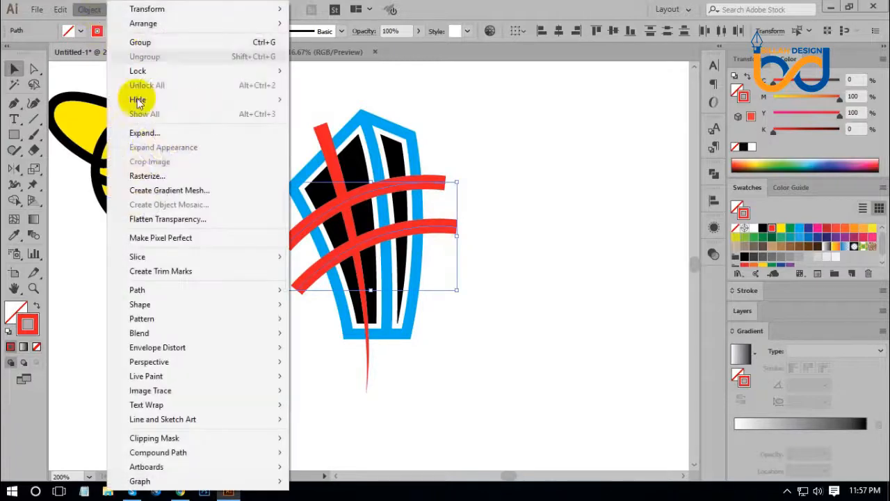
pyautogui.click(146, 134)
pyautogui.click(408, 318)
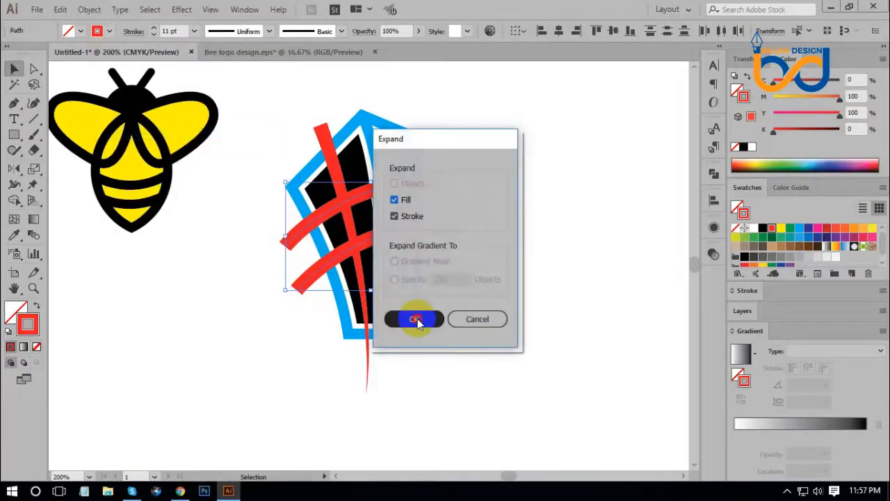
pyautogui.click(482, 367)
# - Expand the appearance of the tapered vertical red line into a filled shape
pyautogui.moveTo(354, 391); pyautogui.dragTo(306, 283)
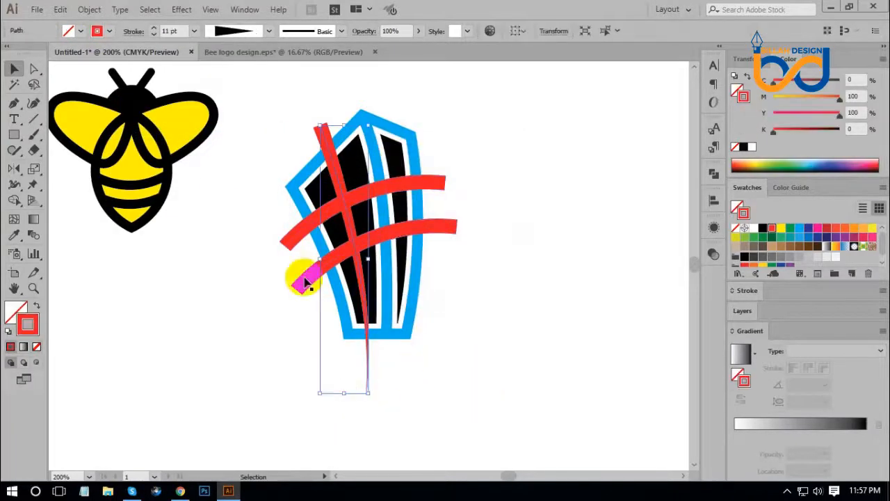
pyautogui.click(89, 9)
pyautogui.click(154, 145)
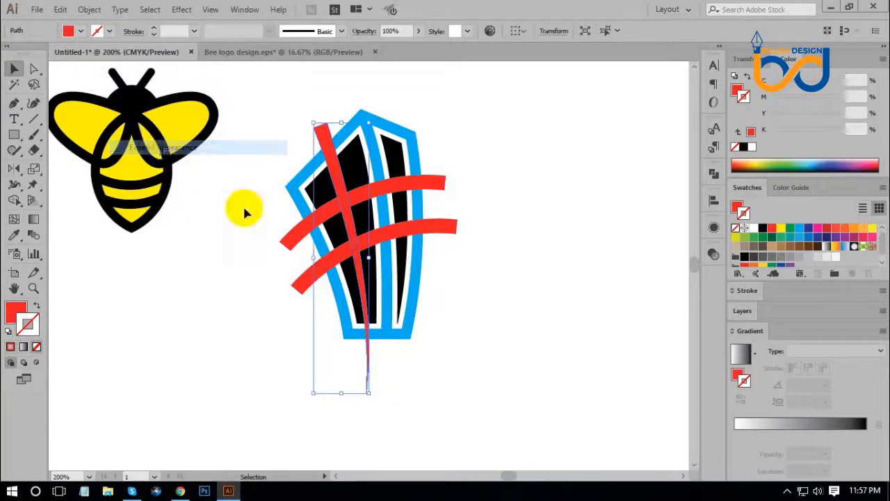
pyautogui.click(478, 351)
# - Cut the two arcs and the tapered line out of the wide black panel with Pathfinder's Minus Front to form six windows
pyautogui.click(446, 222)
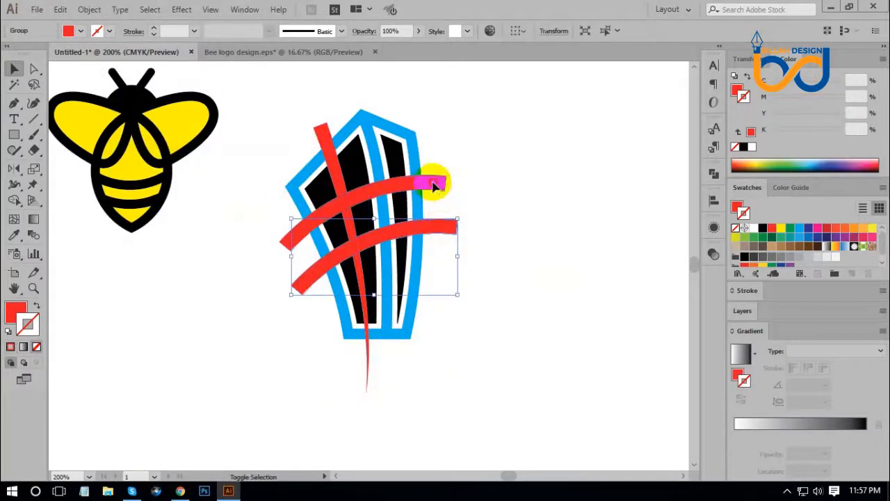
pyautogui.keyDown('shift'); pyautogui.click(318, 134); pyautogui.keyUp('shift')
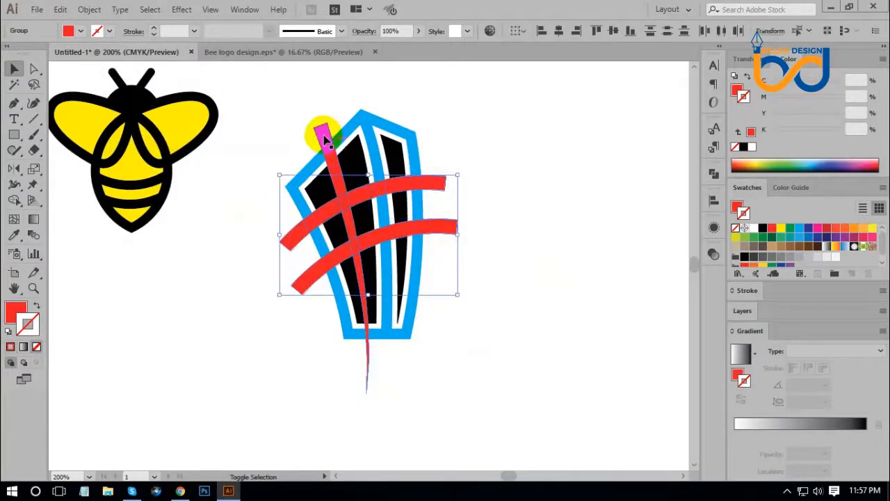
pyautogui.keyDown('shift'); pyautogui.click(354, 166); pyautogui.keyUp('shift')
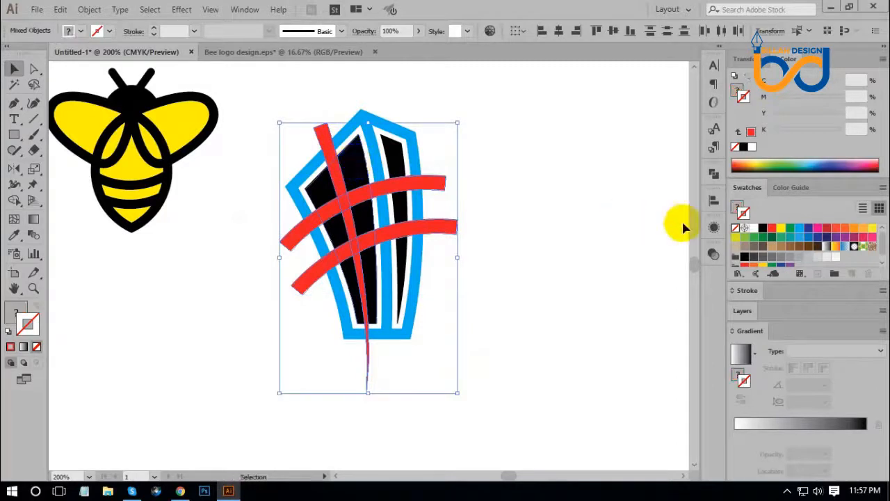
pyautogui.click(715, 176)
pyautogui.click(586, 202)
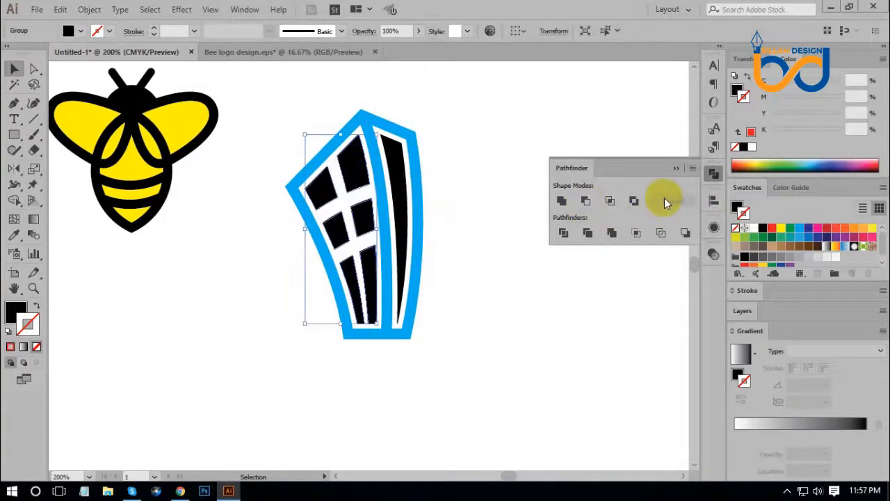
pyautogui.click(714, 174)
pyautogui.click(486, 319)
# - Fill the whole building, frame and panels, with the bee wing's yellow using the Eyedropper
pyautogui.moveTo(486, 319); pyautogui.dragTo(462, 270)
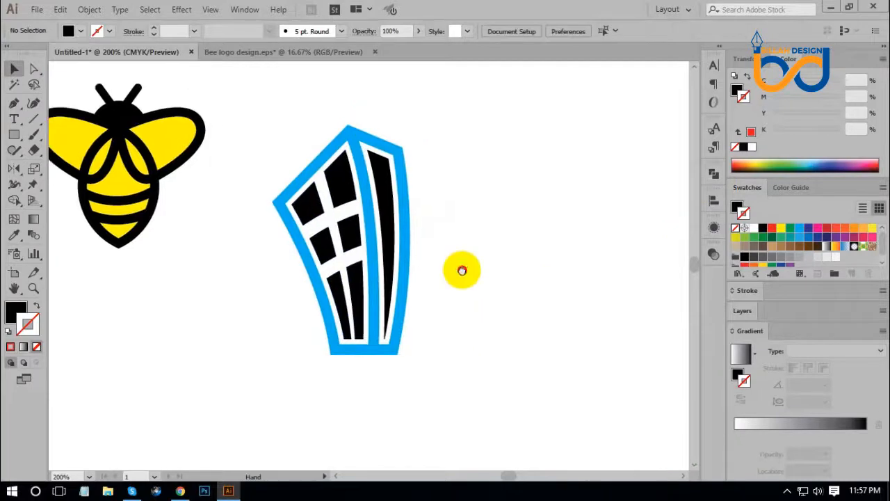
pyautogui.click(348, 136)
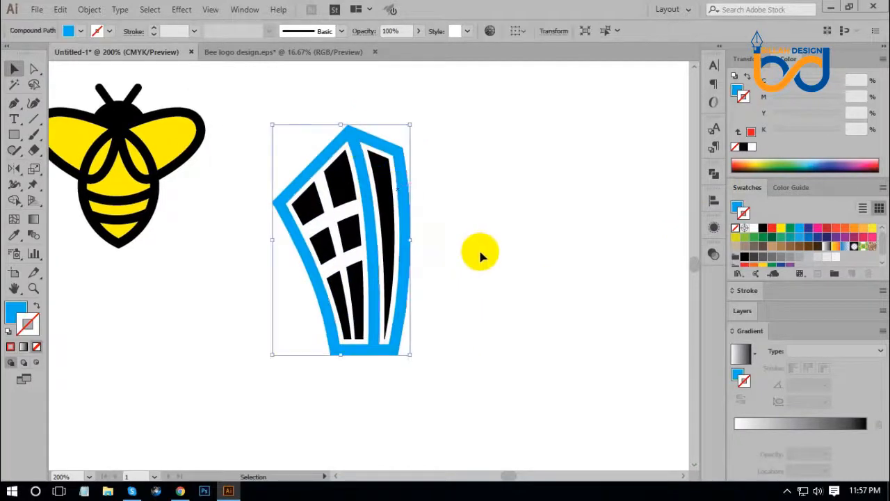
pyautogui.moveTo(453, 144); pyautogui.dragTo(277, 258)
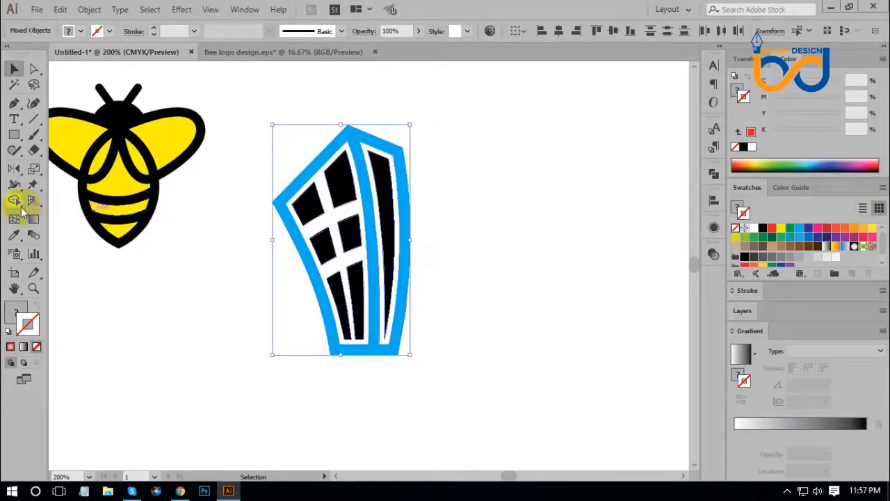
pyautogui.click(15, 236)
pyautogui.click(70, 141)
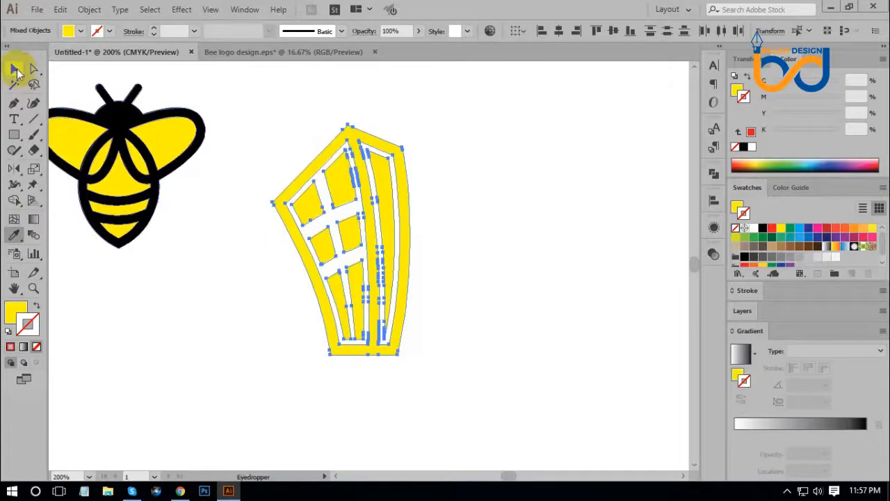
pyautogui.click(14, 68)
pyautogui.click(539, 277)
# - Offset the building's frame path by 5 pt with Miter joins and a miter limit of 4
pyautogui.click(363, 137)
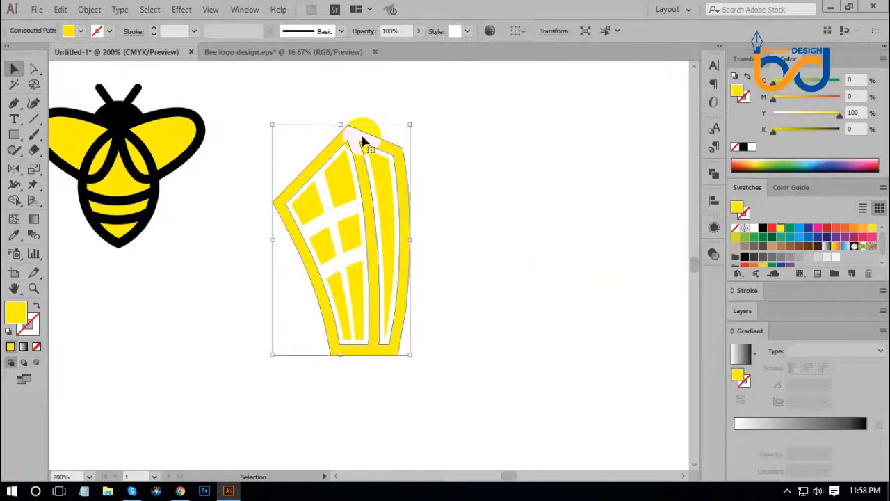
pyautogui.click(90, 9)
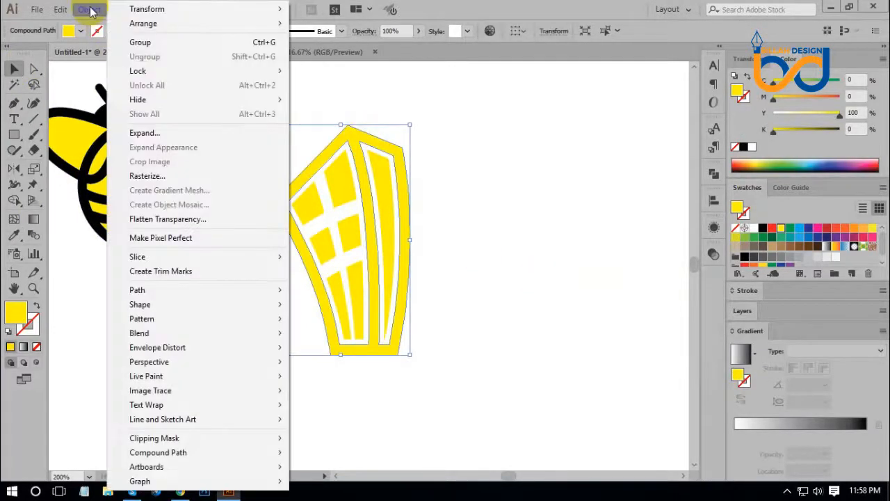
pyautogui.moveTo(155, 290)
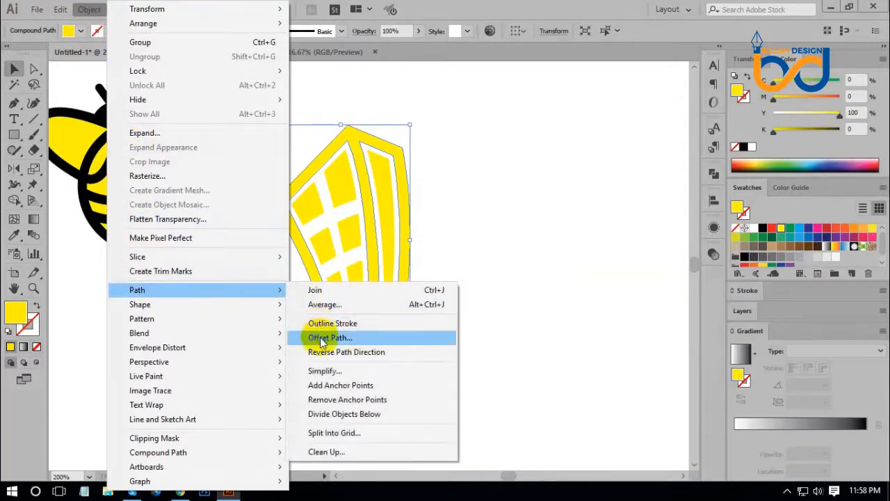
pyautogui.click(322, 338)
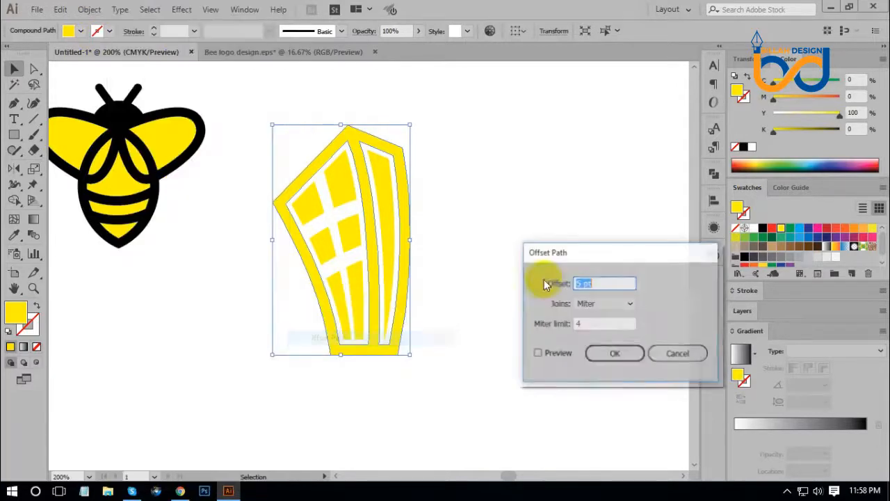
pyautogui.click(539, 353)
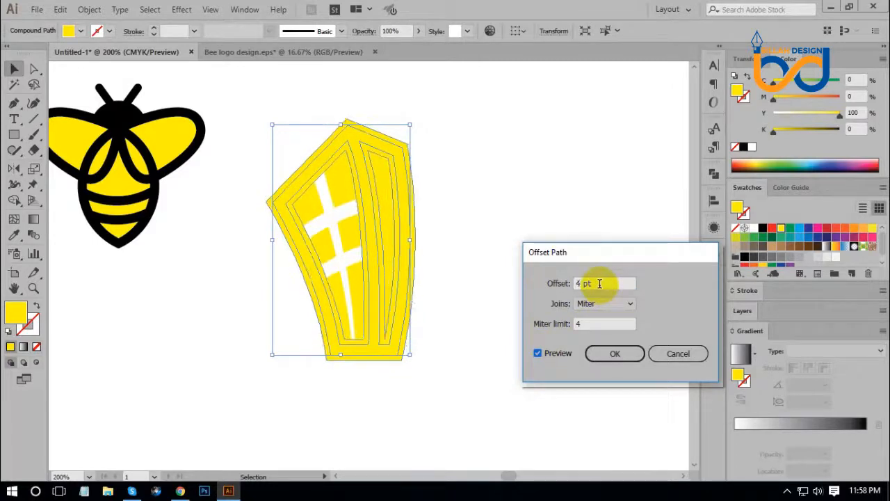
pyautogui.scroll(-1, 600, 283)
pyautogui.scroll(1, 599, 283)
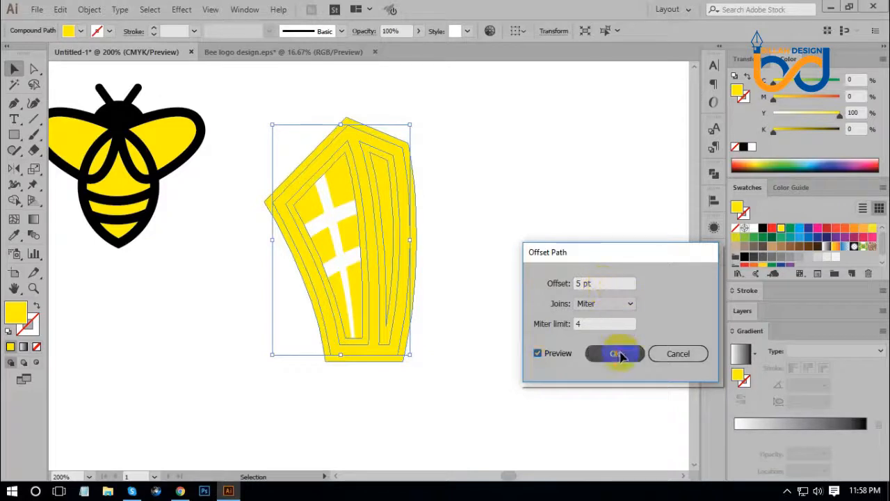
pyautogui.click(619, 354)
# - Fill the offset frame shape with black and merge it into one solid silhouette with Pathfinder's Unite
pyautogui.click(763, 230)
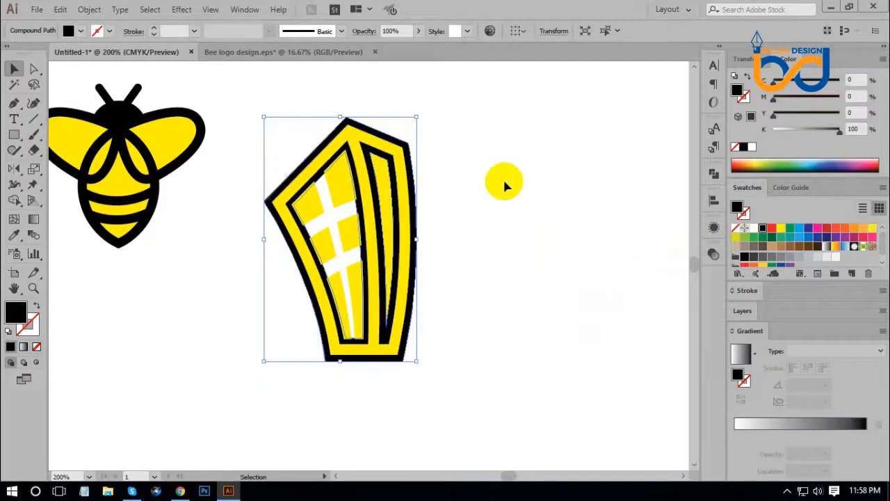
pyautogui.click(714, 176)
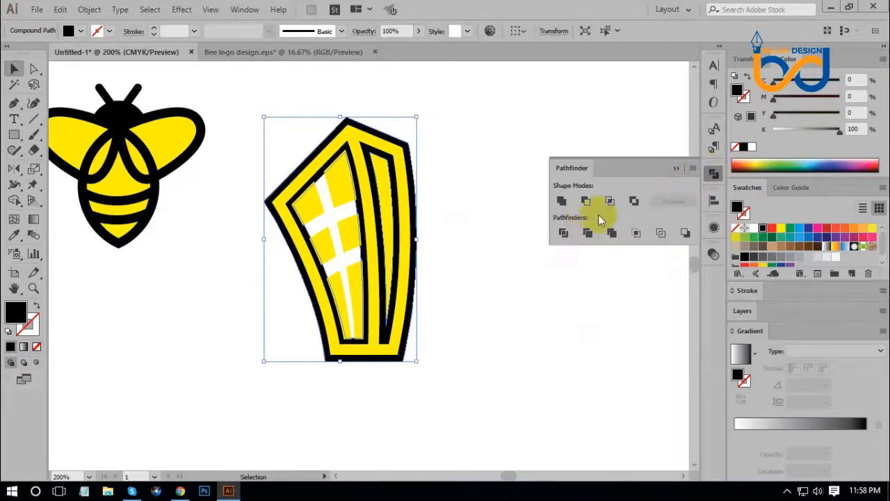
pyautogui.click(562, 201)
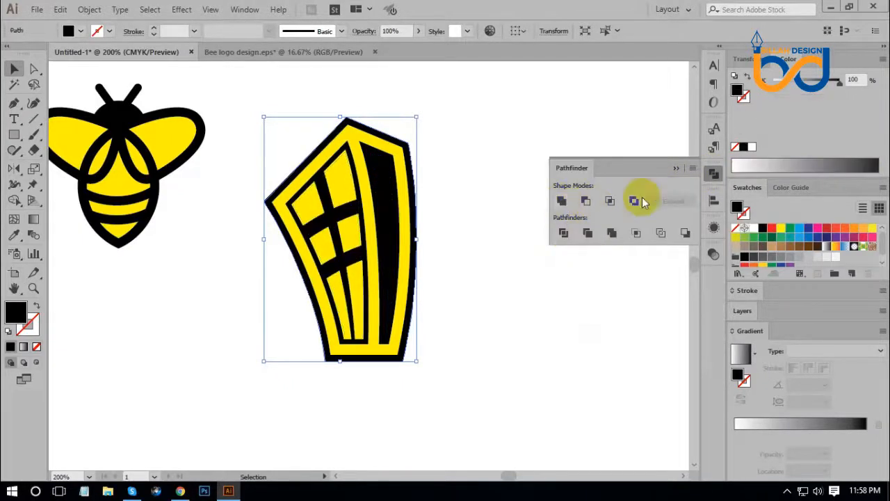
# - Send the black silhouette to the back, behind the yellow frame and windows
pyautogui.rightClick(461, 173)
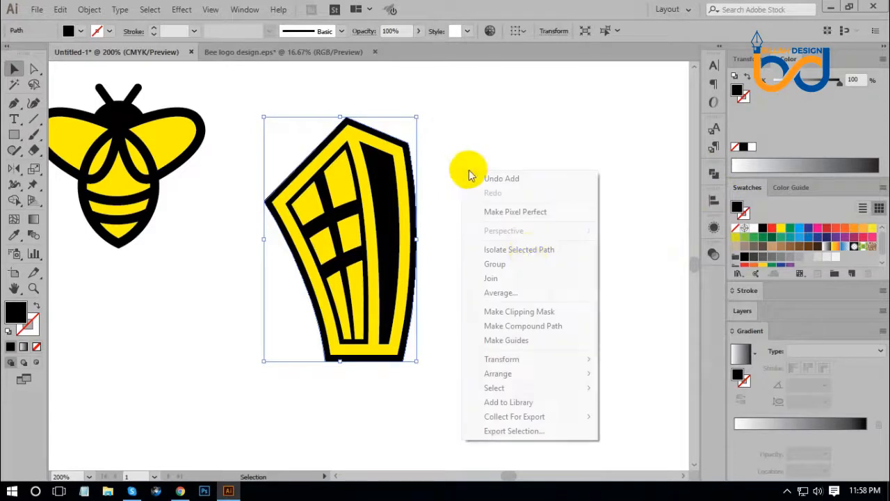
pyautogui.moveTo(498, 377)
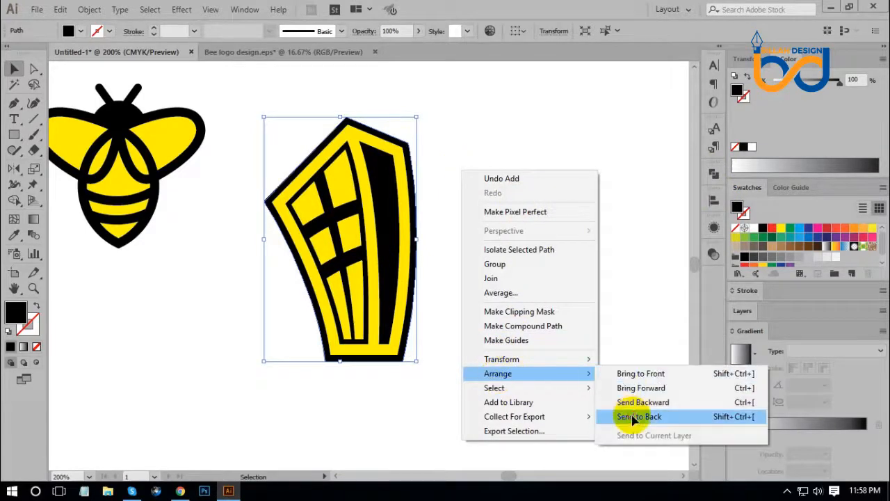
pyautogui.click(629, 417)
pyautogui.click(543, 285)
pyautogui.hotkey('ctrl', '-')
pyautogui.hotkey('ctrl', '-')
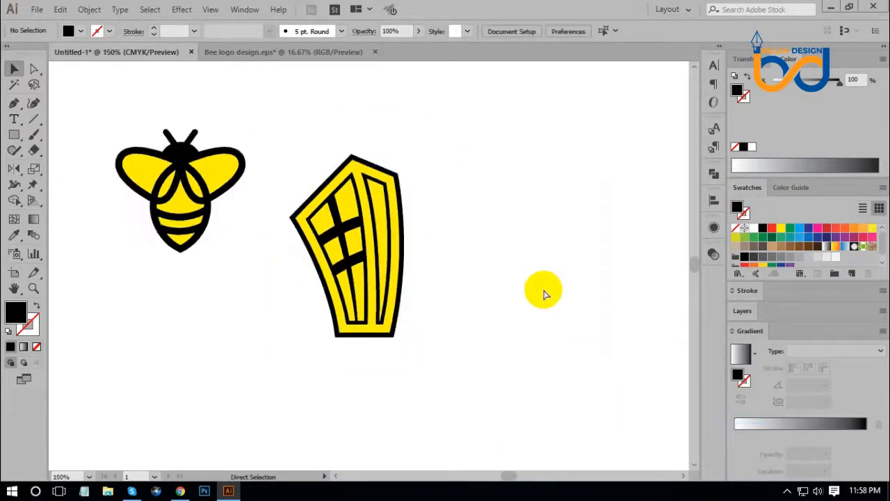
pyautogui.hotkey('ctrl', '+')
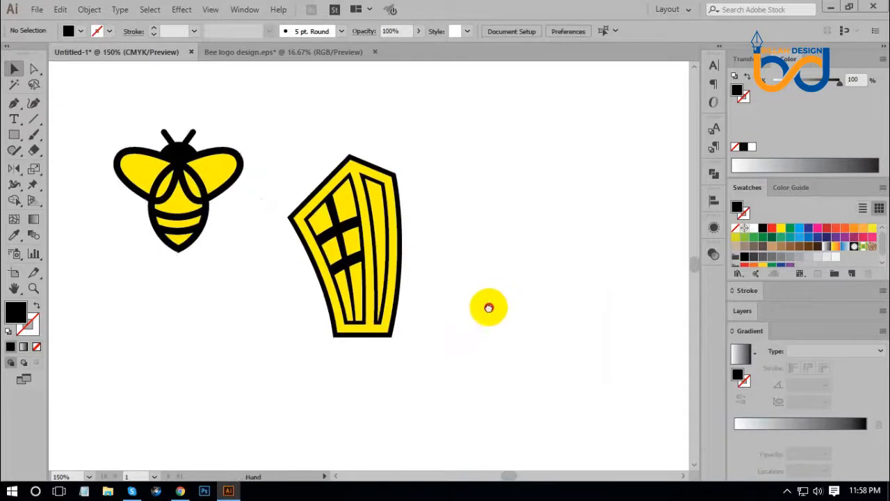
# - Group all parts of the tall building, including its black outline
pyautogui.scroll(-1, 488, 308)
pyautogui.moveTo(461, 122); pyautogui.dragTo(315, 361)
pyautogui.press('a')
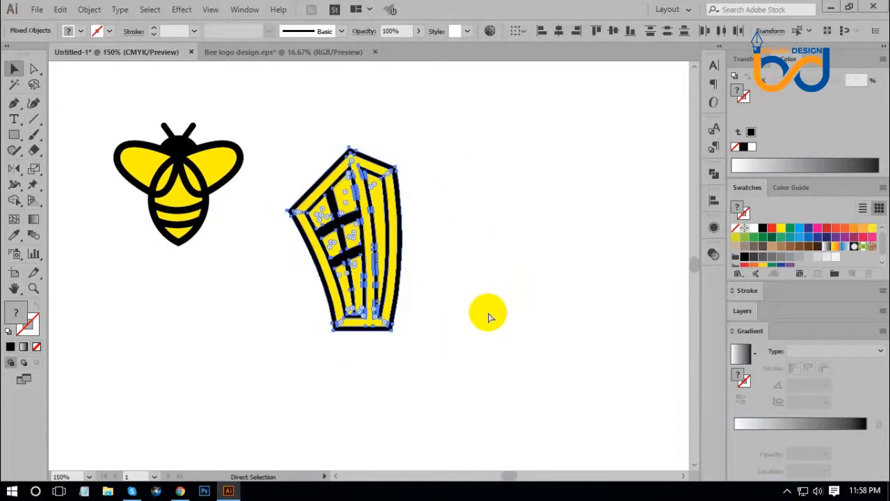
pyautogui.press('v')
pyautogui.click(403, 255)
# - Create a mirrored copy of the building group by reflecting it across the vertical axis
pyautogui.rightClick(381, 226)
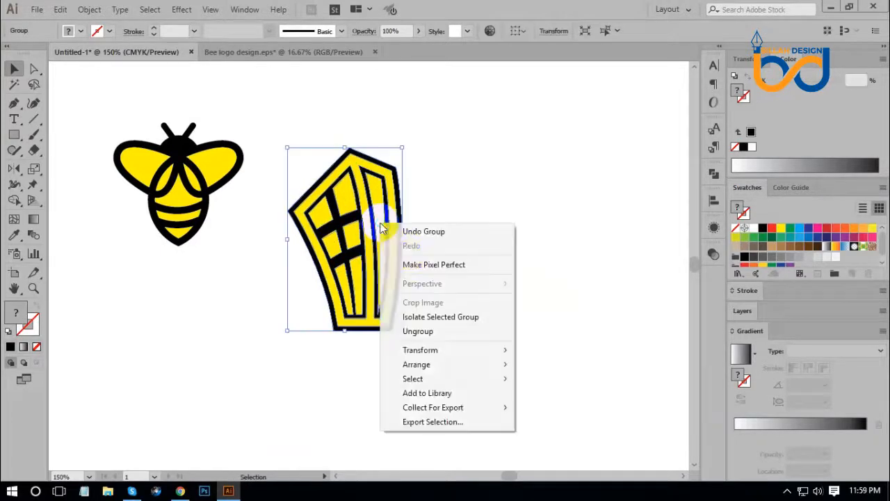
pyautogui.moveTo(396, 351)
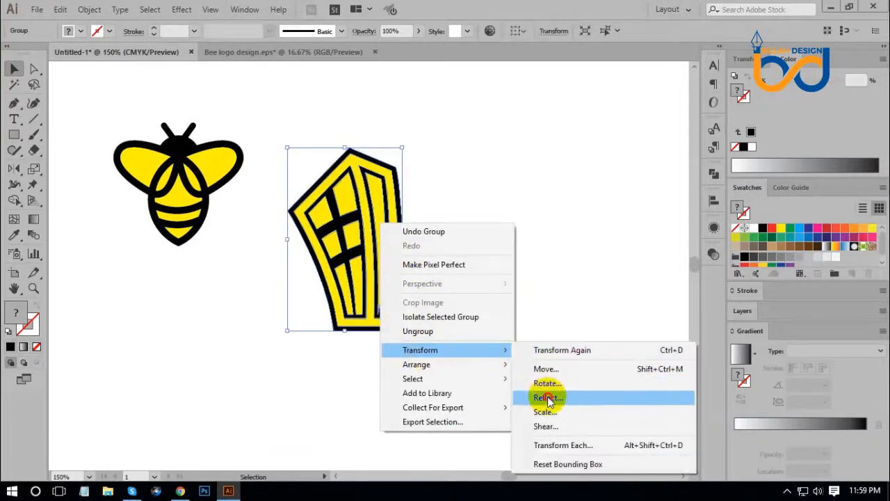
pyautogui.click(548, 396)
pyautogui.click(518, 327)
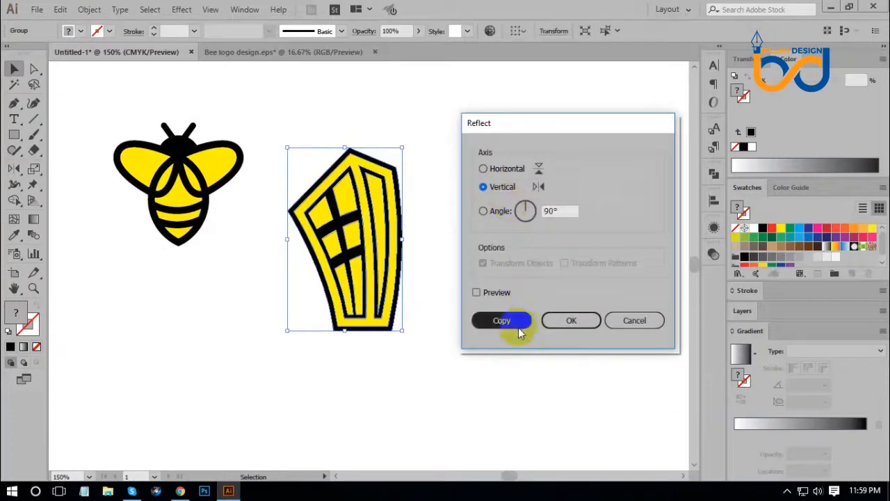
# - Place the mirrored copy beside the tall building's straight side and scale it down, keeping both bases level
pyautogui.moveTo(347, 239); pyautogui.dragTo(486, 222)
pyautogui.moveTo(477, 147); pyautogui.dragTo(509, 215)
pyautogui.moveTo(487, 308); pyautogui.dragTo(440, 323)
pyautogui.click(523, 367)
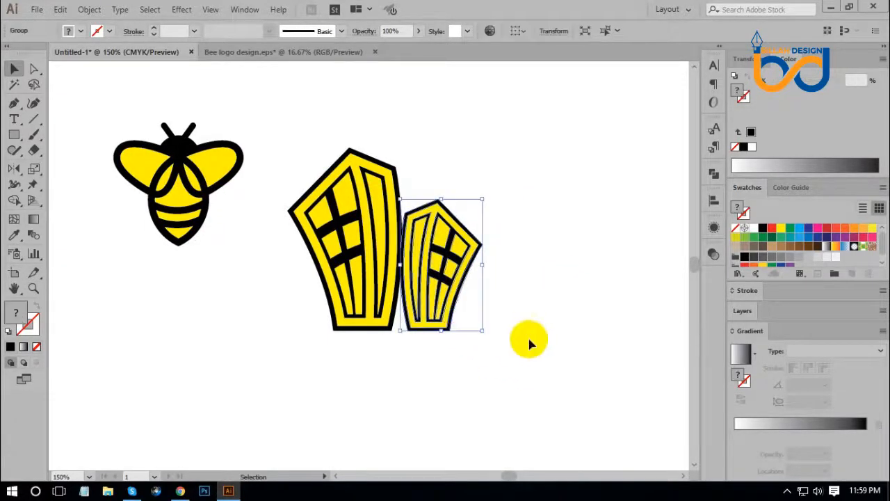
# - Nudge the small building closer against the tall one and stretch it slightly taller
pyautogui.press('Left')
pyautogui.press('Left')
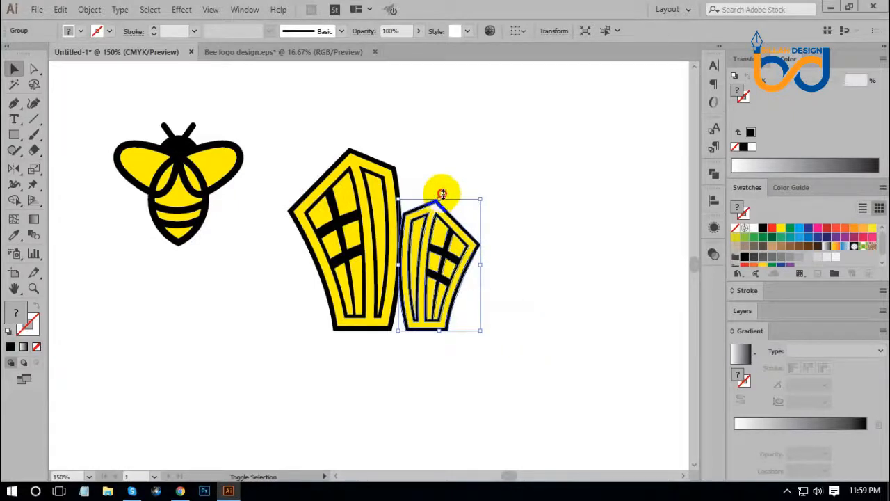
pyautogui.moveTo(442, 194); pyautogui.dragTo(441, 184)
pyautogui.click(599, 285)
pyautogui.moveTo(457, 356); pyautogui.dragTo(443, 350)
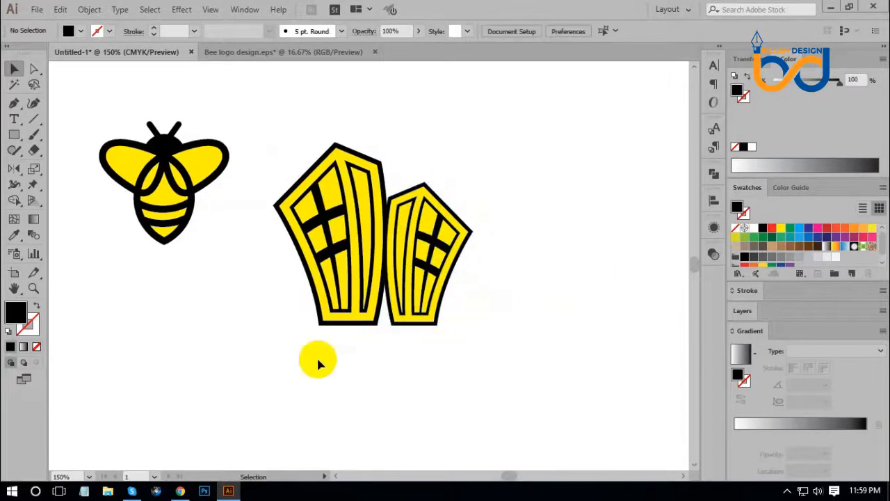
# - Group the tall and small buildings into one object
pyautogui.moveTo(318, 363); pyautogui.dragTo(518, 221)
pyautogui.press('a')
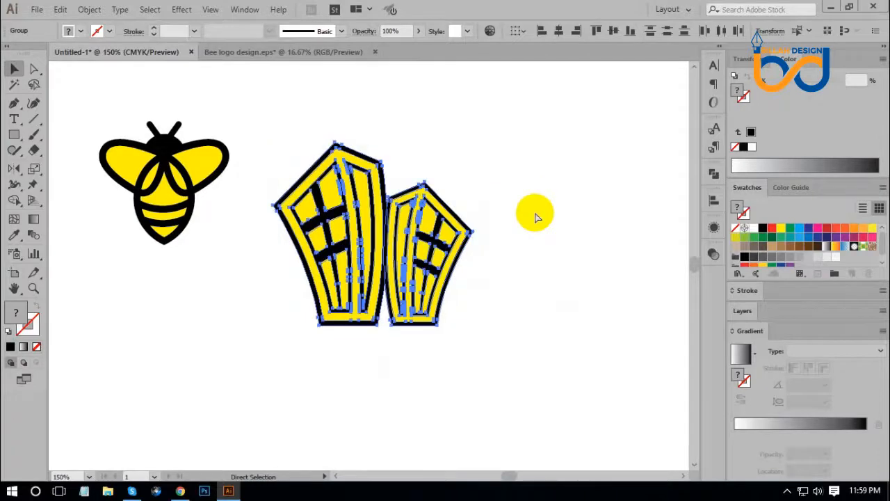
pyautogui.press('v')
pyautogui.click(543, 256)
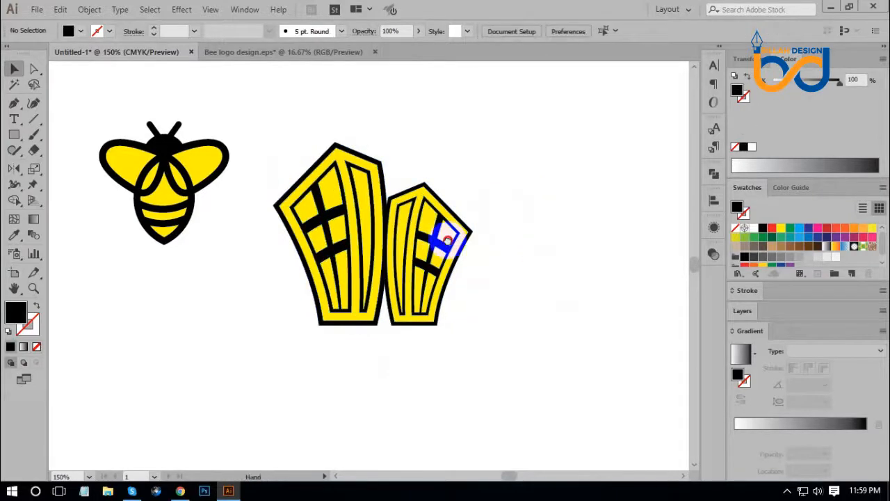
# - Scale the grouped pair of buildings down proportionally to about the bee's width
pyautogui.moveTo(447, 240); pyautogui.dragTo(547, 230)
pyautogui.click(546, 231)
pyautogui.moveTo(472, 133); pyautogui.dragTo(473, 202)
pyautogui.click(503, 370)
pyautogui.press('space')
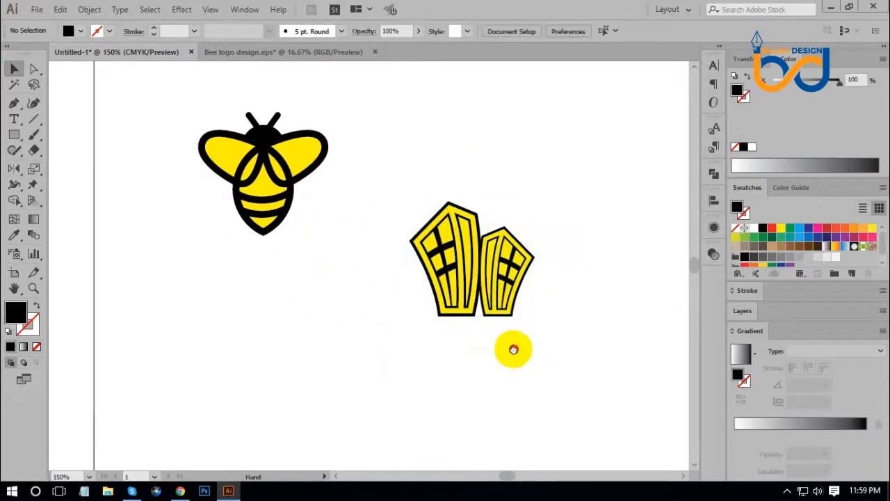
pyautogui.moveTo(513, 349); pyautogui.dragTo(496, 320)
pyautogui.click(277, 148)
pyautogui.click(298, 183)
pyautogui.moveTo(279, 144); pyautogui.dragTo(492, 305)
pyautogui.click(566, 352)
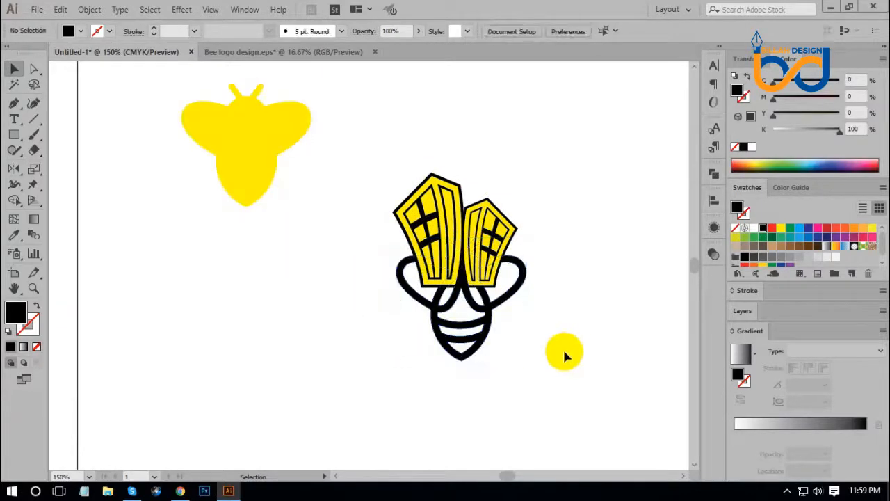
pyautogui.hotkey('ctrl', 'z')
# - Group the bee's black outline and yellow fill into one object
pyautogui.moveTo(160, 244); pyautogui.dragTo(312, 84)
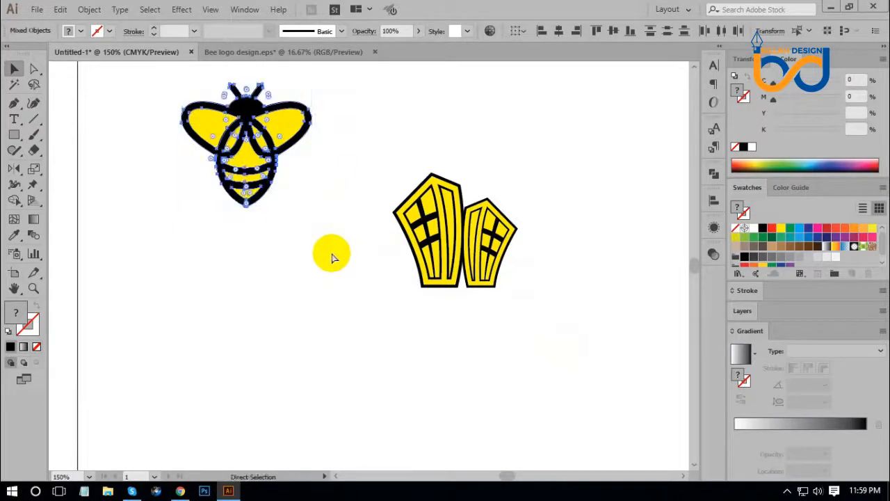
pyautogui.press('v')
pyautogui.click(345, 300)
# - Move the bee group over the lower part of the two buildings
pyautogui.moveTo(265, 165); pyautogui.dragTo(277, 332)
pyautogui.click(461, 247)
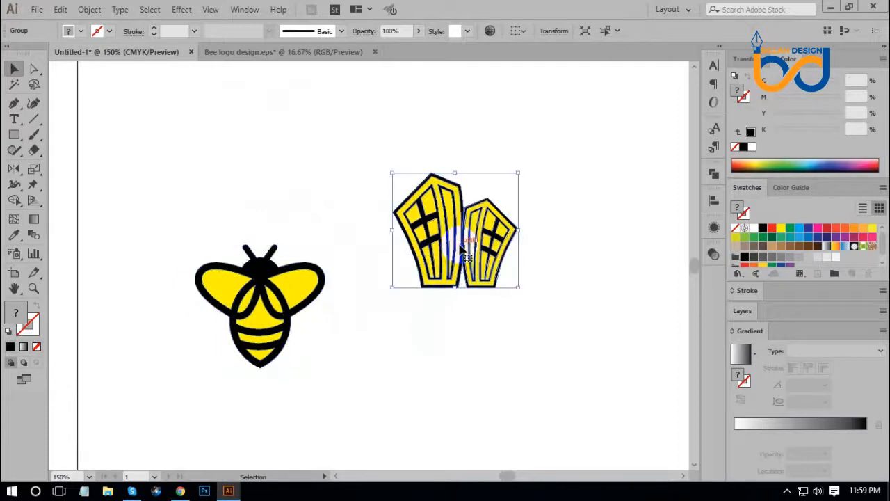
pyautogui.click(366, 291)
pyautogui.moveTo(294, 294); pyautogui.dragTo(503, 285)
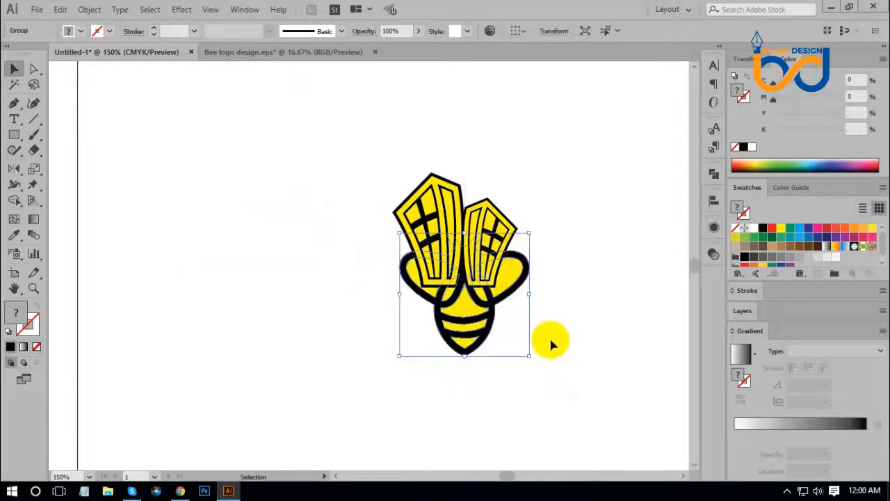
# - Bring the bee group to the front, ahead of the buildings
pyautogui.rightClick(535, 297)
pyautogui.moveTo(573, 226)
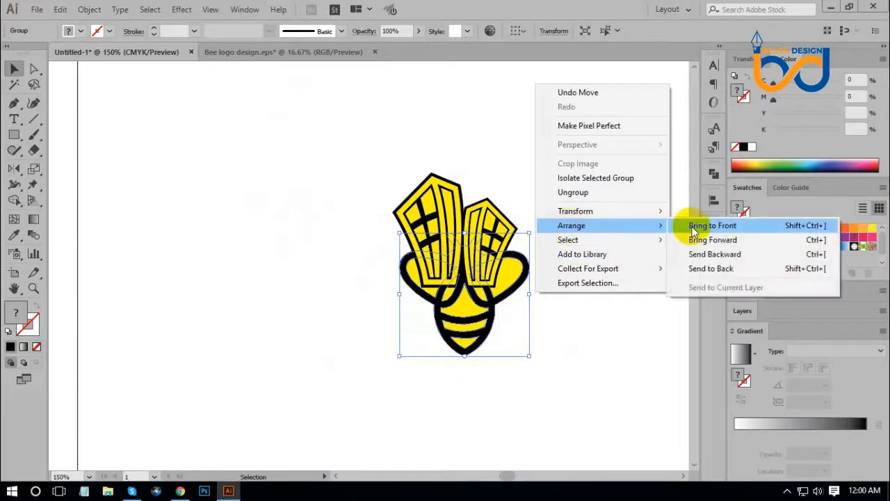
pyautogui.click(698, 226)
pyautogui.click(595, 324)
# - Select all yellow areas of the logo with the Magic Wand and set their fill's magenta to 22%
pyautogui.scroll(1, 592, 326)
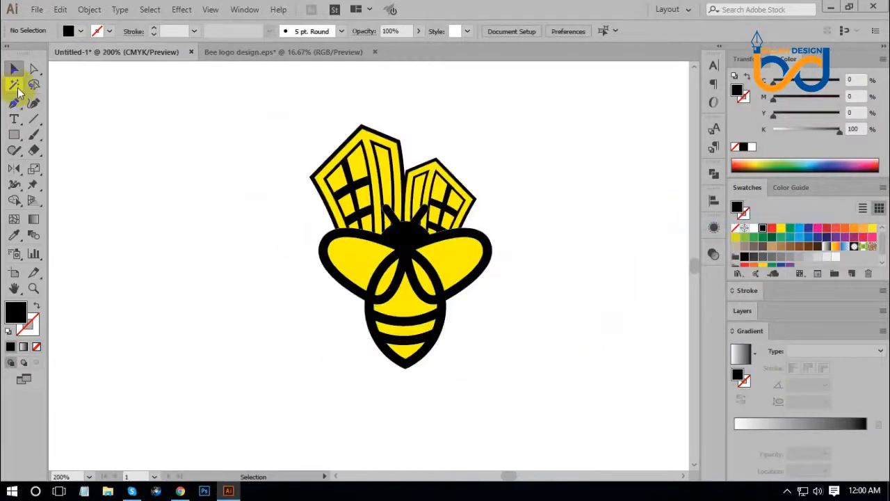
pyautogui.click(13, 85)
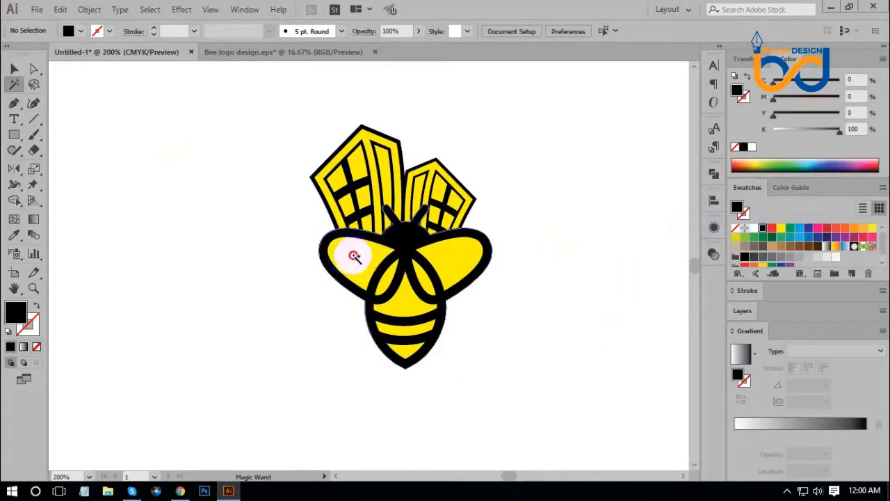
pyautogui.click(354, 257)
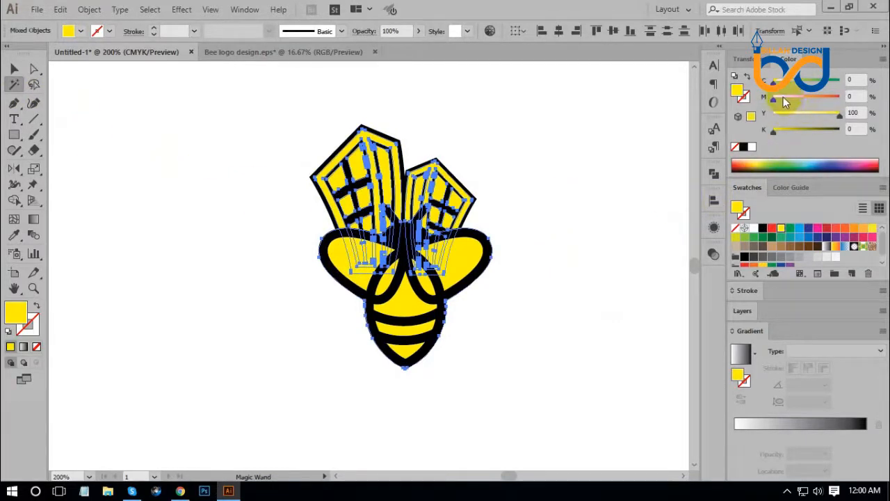
pyautogui.moveTo(783, 103); pyautogui.dragTo(789, 102)
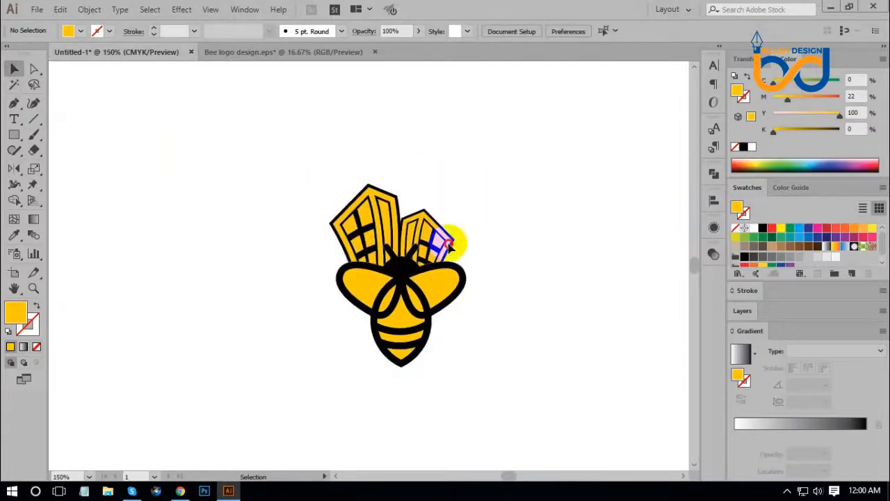
# - Align the buildings and the bee to each other on their horizontal centers
pyautogui.click(395, 307)
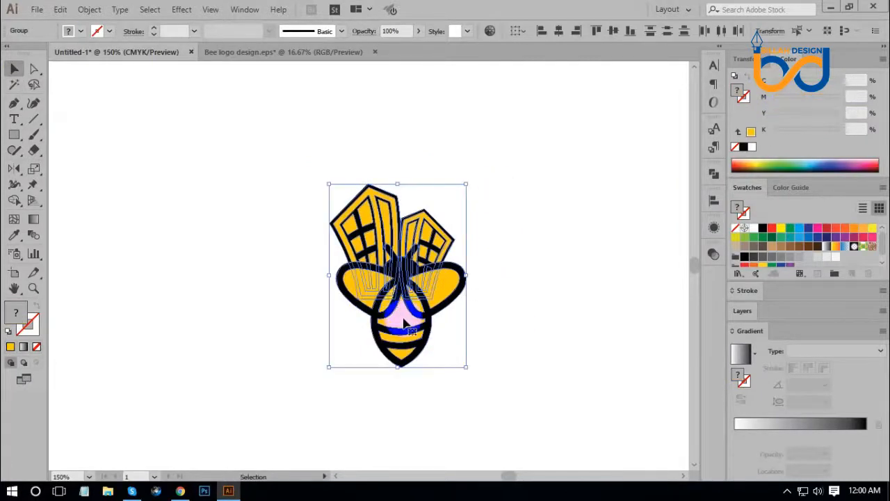
pyautogui.click(560, 32)
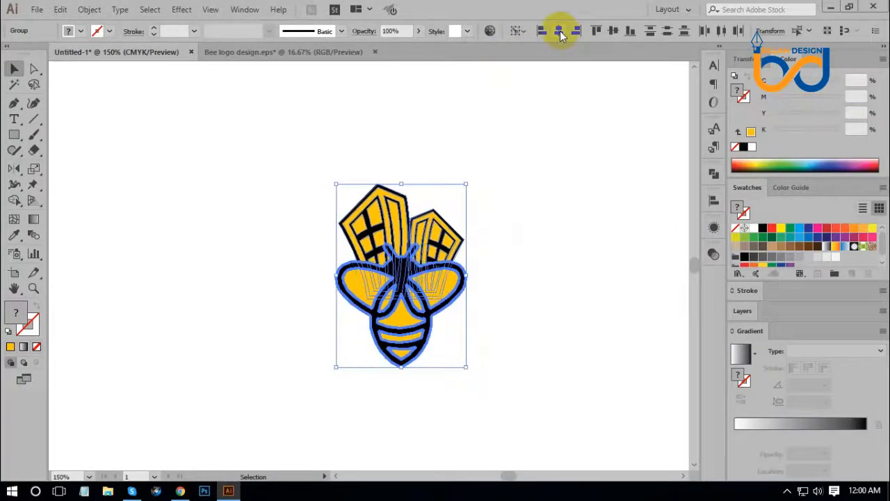
pyautogui.click(528, 314)
pyautogui.moveTo(531, 317); pyautogui.dragTo(523, 309)
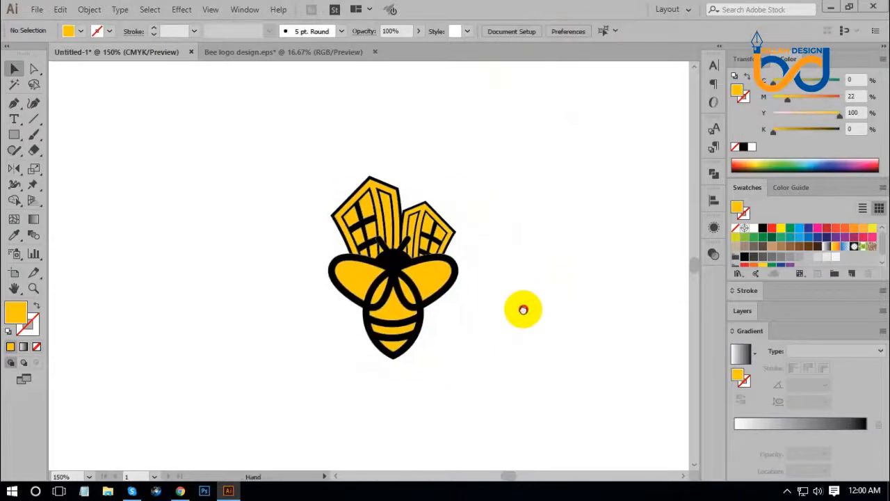
# - Offset the bee's black outline path by 3 pt and fill the new offset shape with white
pyautogui.hotkey('ctrl', '+')
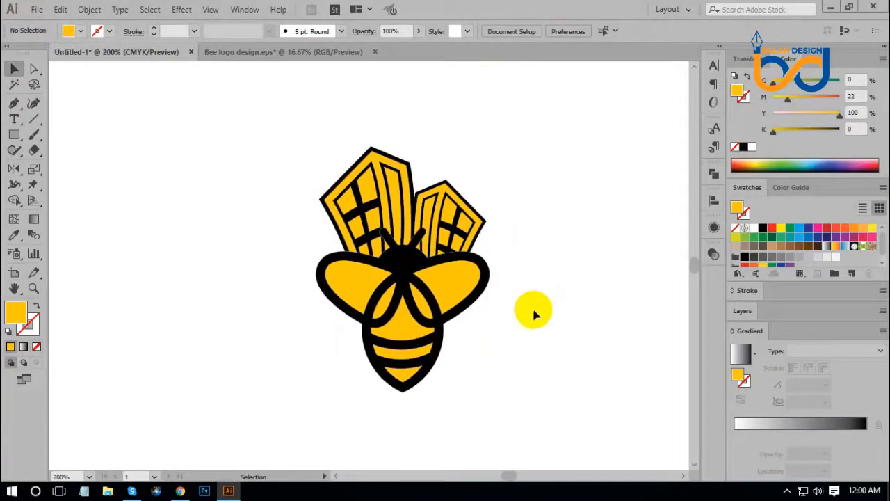
pyautogui.moveTo(538, 299); pyautogui.dragTo(484, 288)
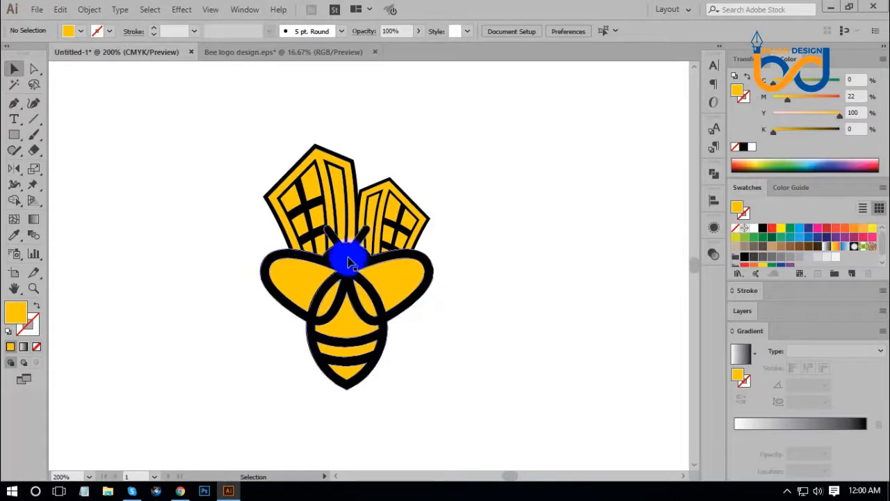
pyautogui.click(479, 341)
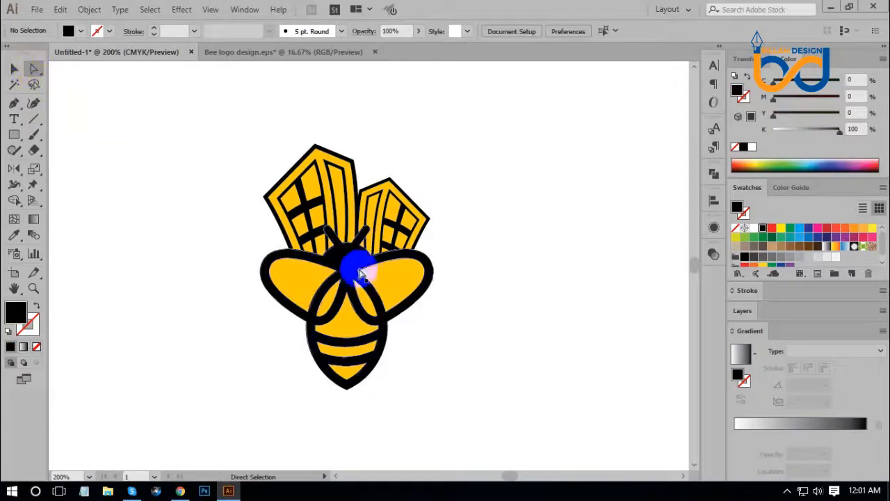
pyautogui.click(348, 261)
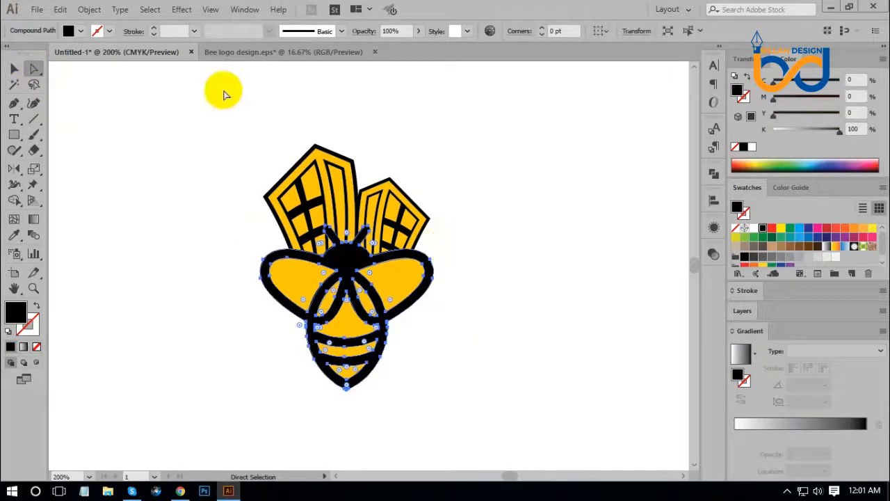
pyautogui.click(89, 9)
pyautogui.moveTo(254, 291)
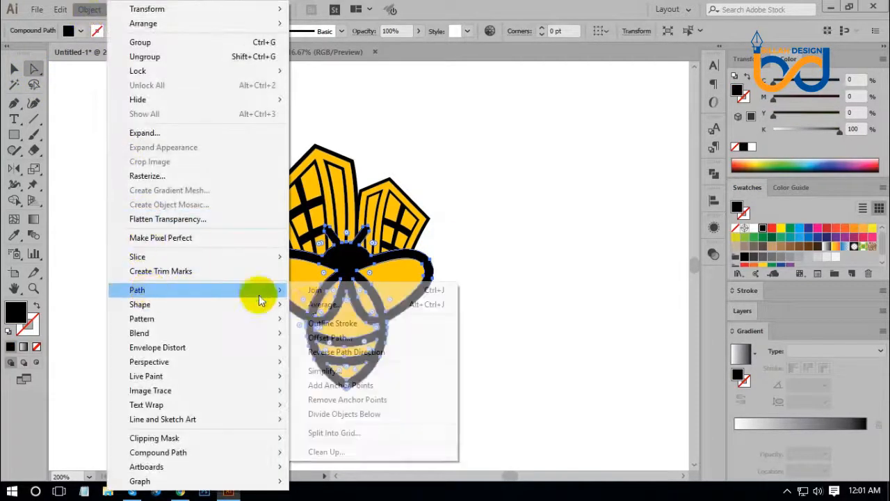
pyautogui.click(322, 338)
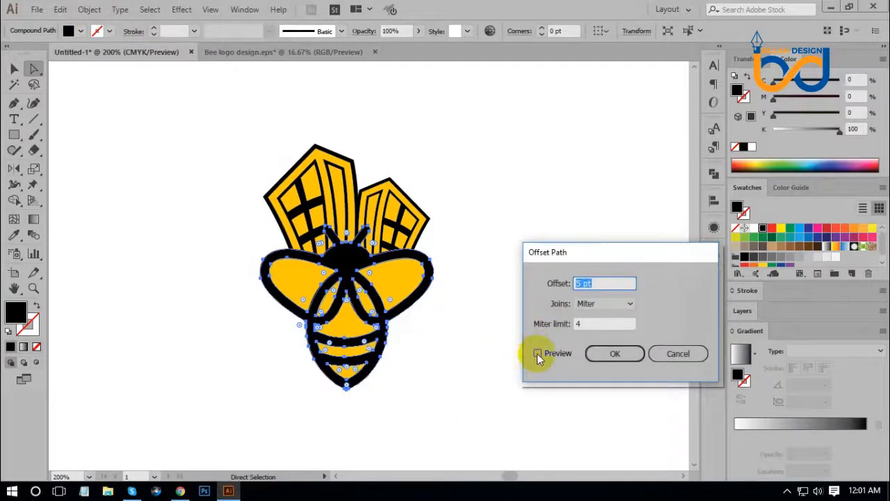
pyautogui.click(537, 353)
pyautogui.press('Down')
pyautogui.press('Down')
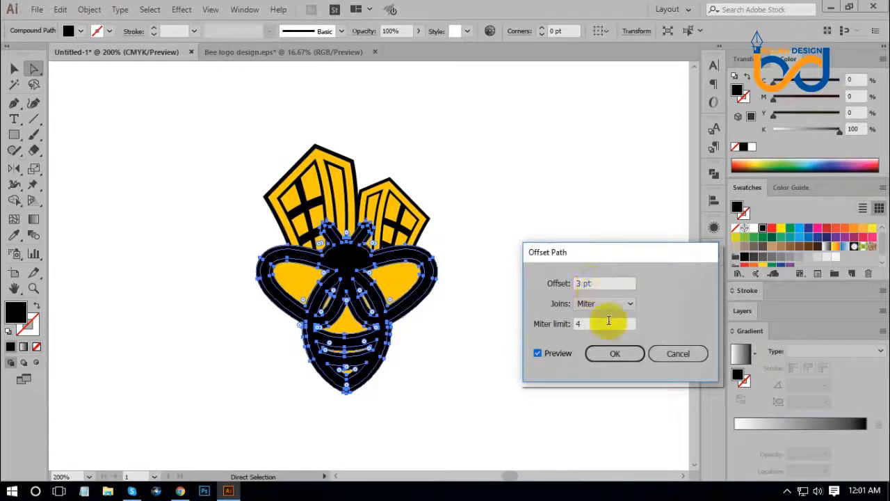
pyautogui.click(616, 354)
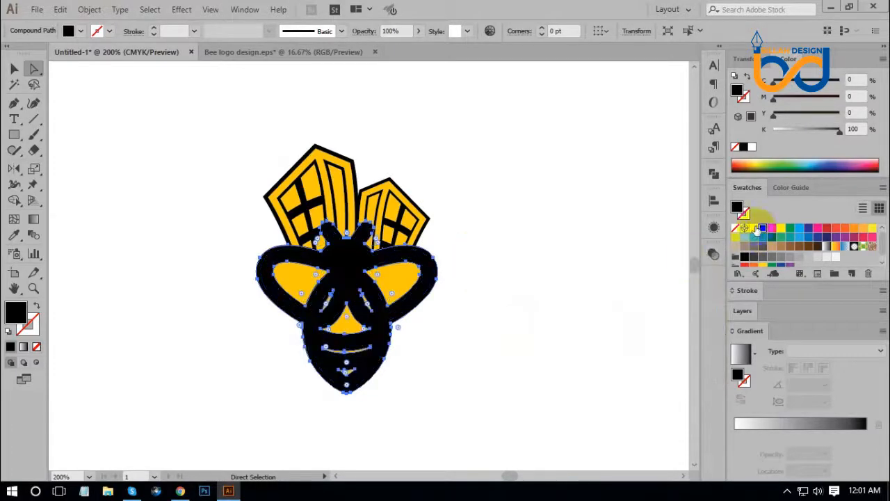
pyautogui.click(754, 229)
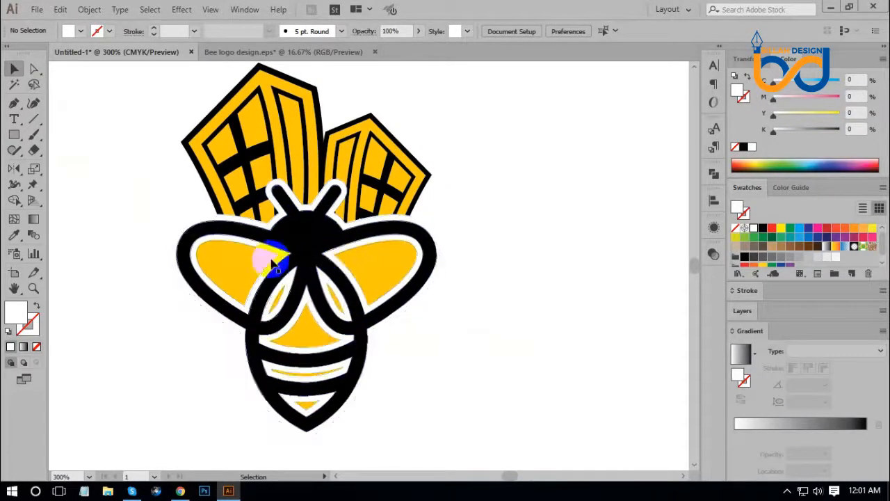
# - Move the bee clear of the buildings and ungroup it
pyautogui.moveTo(351, 256); pyautogui.dragTo(566, 236)
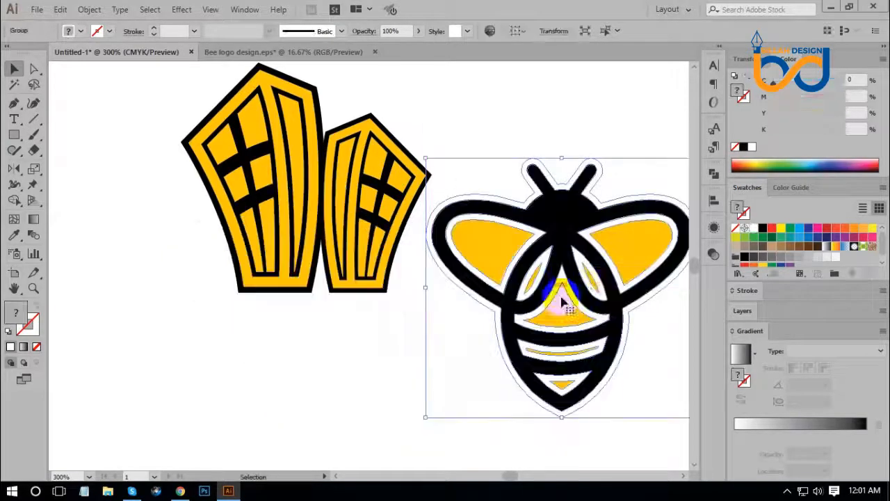
pyautogui.press('space')
pyautogui.moveTo(509, 274); pyautogui.dragTo(337, 251)
pyautogui.rightClick(445, 235)
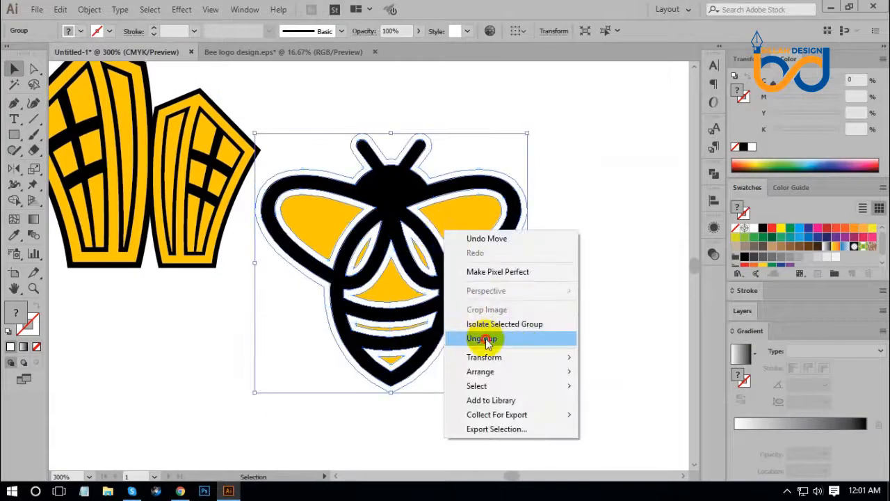
pyautogui.click(486, 338)
pyautogui.click(592, 313)
# - Send the bee's white offset shape to the back, behind its yellow and black parts
pyautogui.click(527, 226)
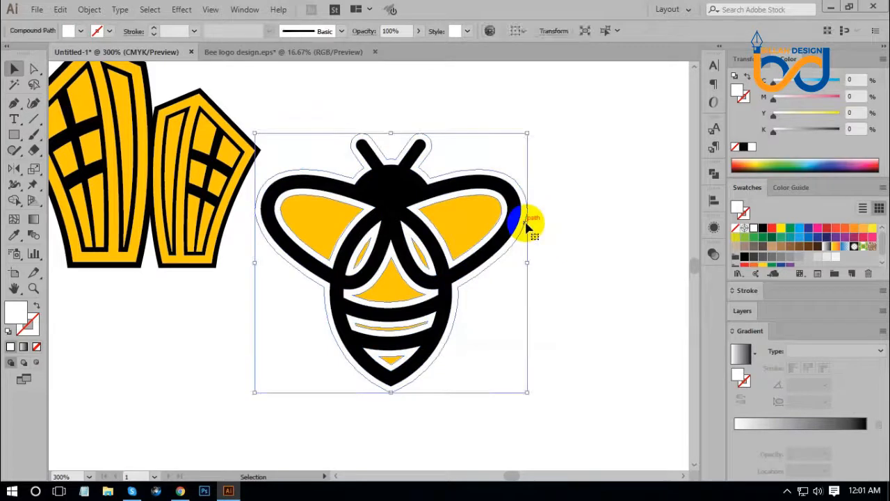
pyautogui.rightClick(526, 225)
pyautogui.moveTo(695, 358)
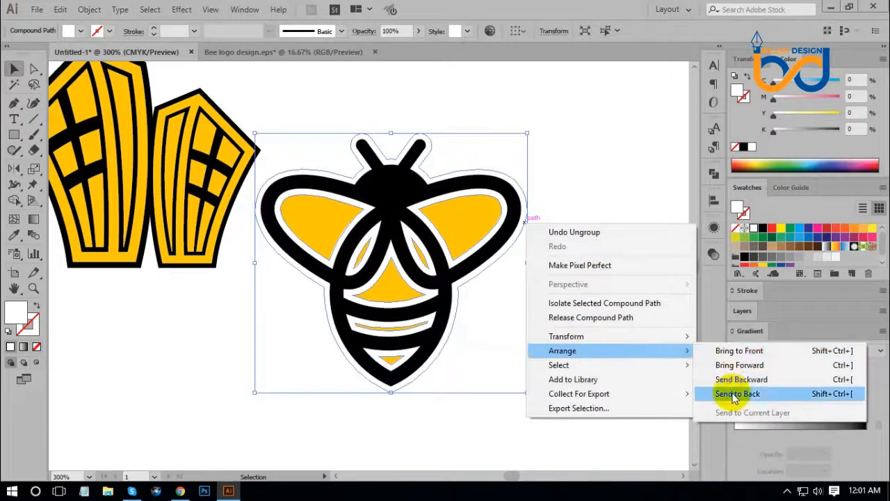
pyautogui.click(737, 393)
pyautogui.click(601, 327)
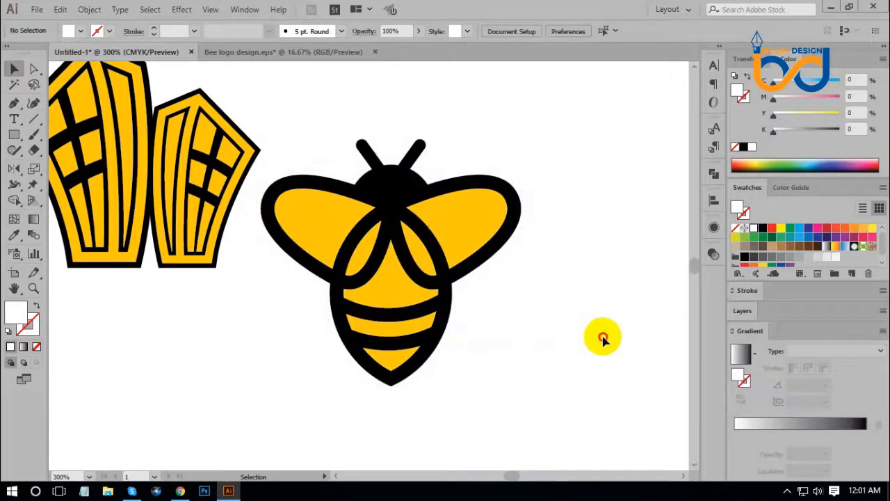
# - Group the bee with its white offset shape and move it back over the lower part of the two buildings
pyautogui.moveTo(578, 153); pyautogui.dragTo(340, 397)
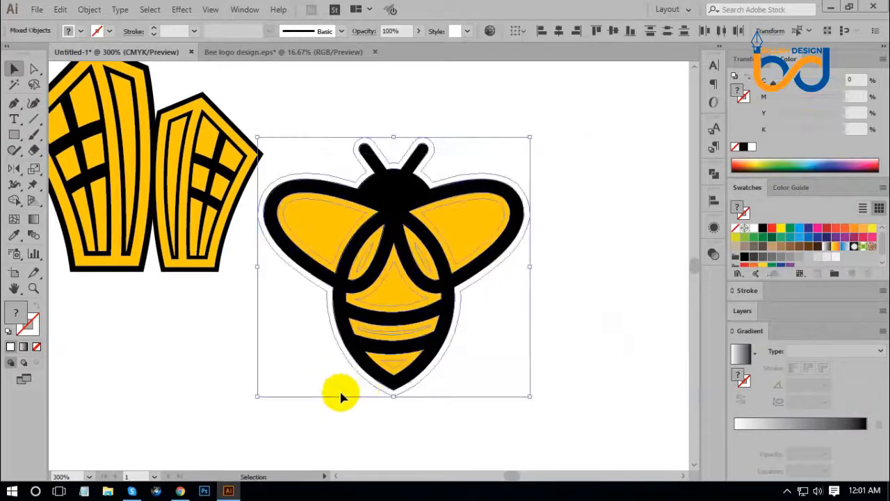
pyautogui.press('a')
pyautogui.hotkey('ctrl', 'g')
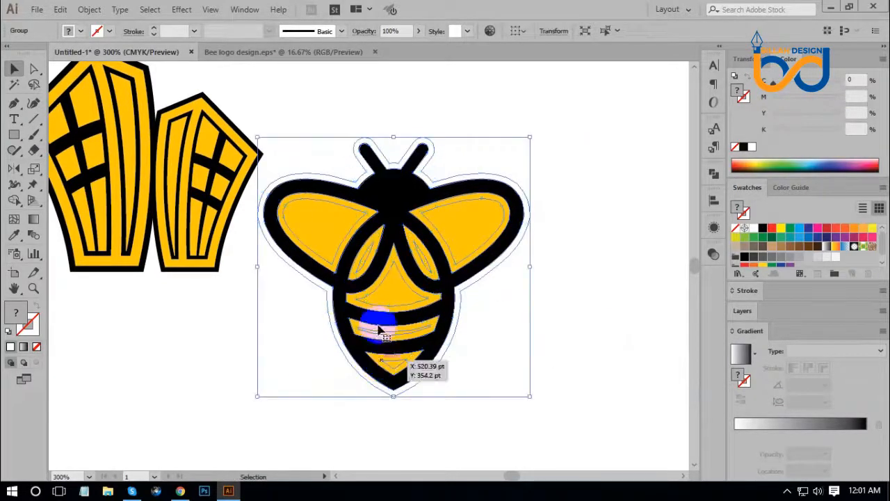
pyautogui.moveTo(337, 297); pyautogui.dragTo(469, 269)
pyautogui.moveTo(539, 236); pyautogui.dragTo(296, 250)
pyautogui.click(463, 338)
pyautogui.hotkey('ctrl', '-')
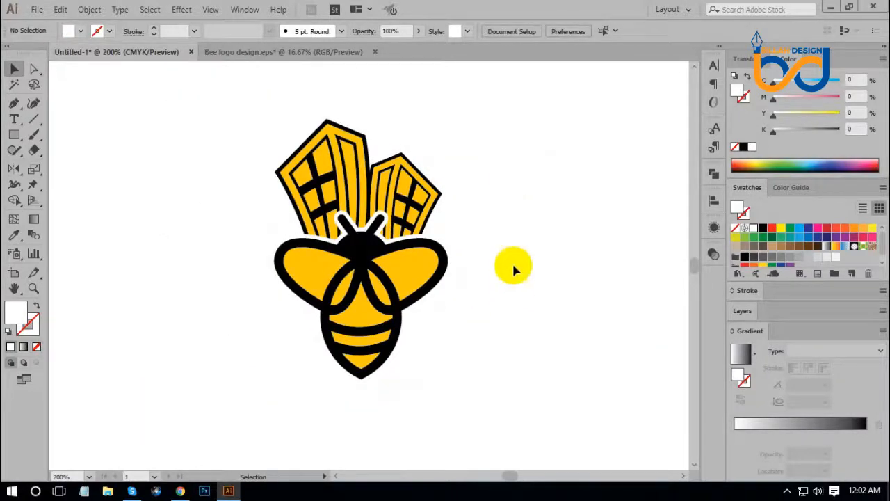
# - Group the bee and both buildings into a single logo object
pyautogui.moveTo(501, 150); pyautogui.dragTo(283, 370)
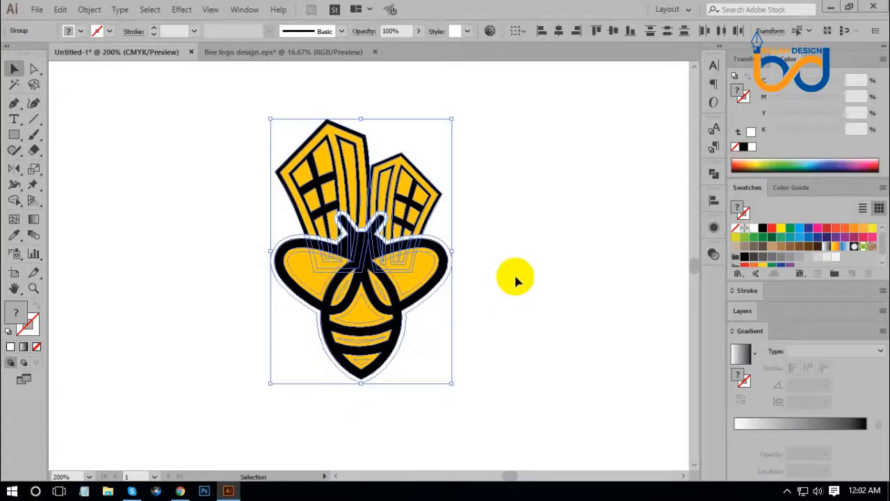
pyautogui.hotkey('ctrl', 'g')
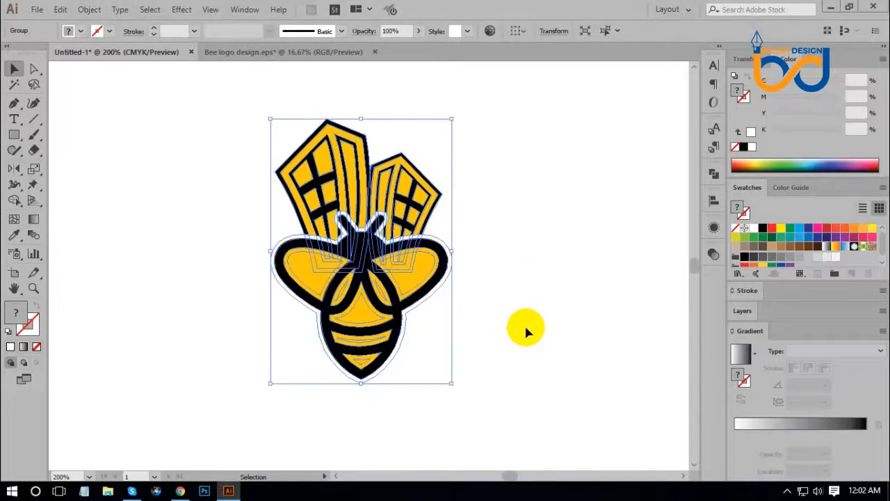
pyautogui.click(524, 323)
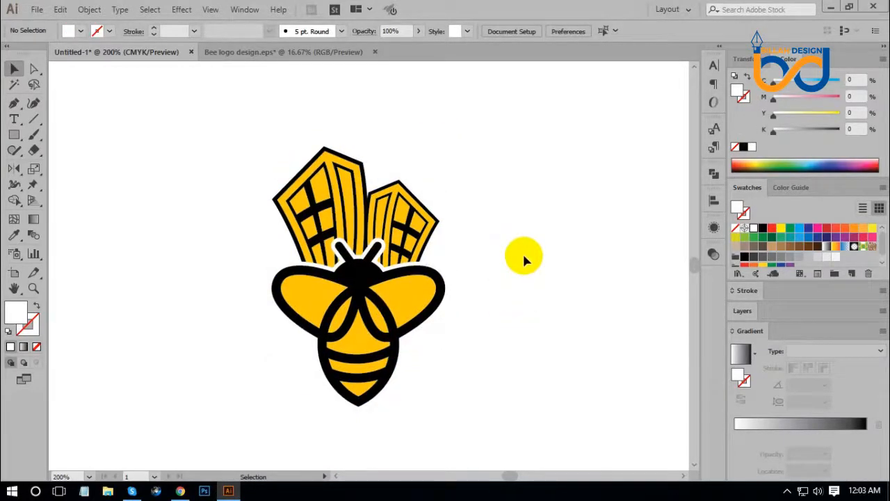